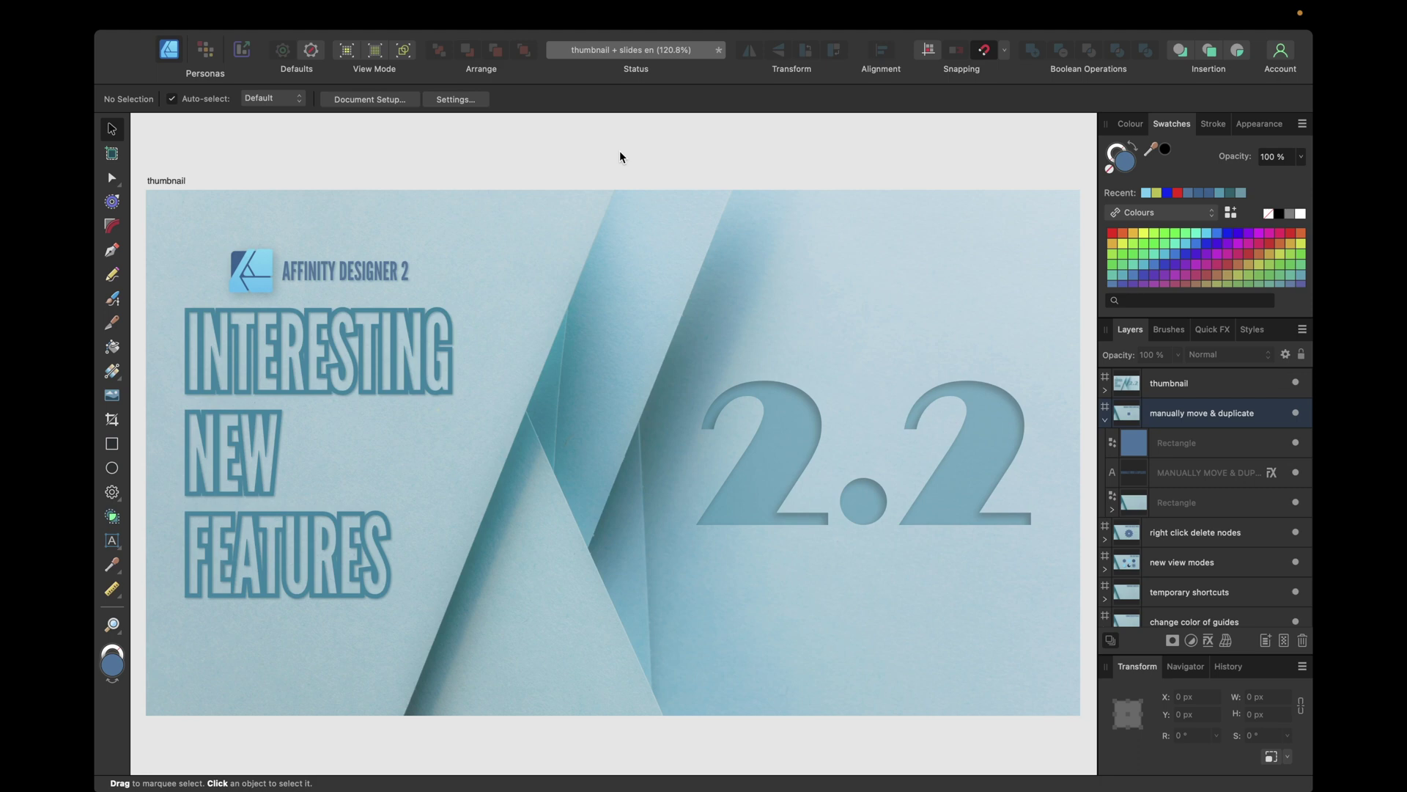
- On the "manually move & duplicate" artboard, reposition the blue square and place a duplicate above and right of it, at about X 1214 px, Y 339 px
{"action": "scroll", "coordinate": [620, 157], "scroll_direction": "right", "scroll_amount": 5}
{"action": "scroll", "coordinate": [620, 157], "scroll_direction": "right", "scroll_amount": 6}
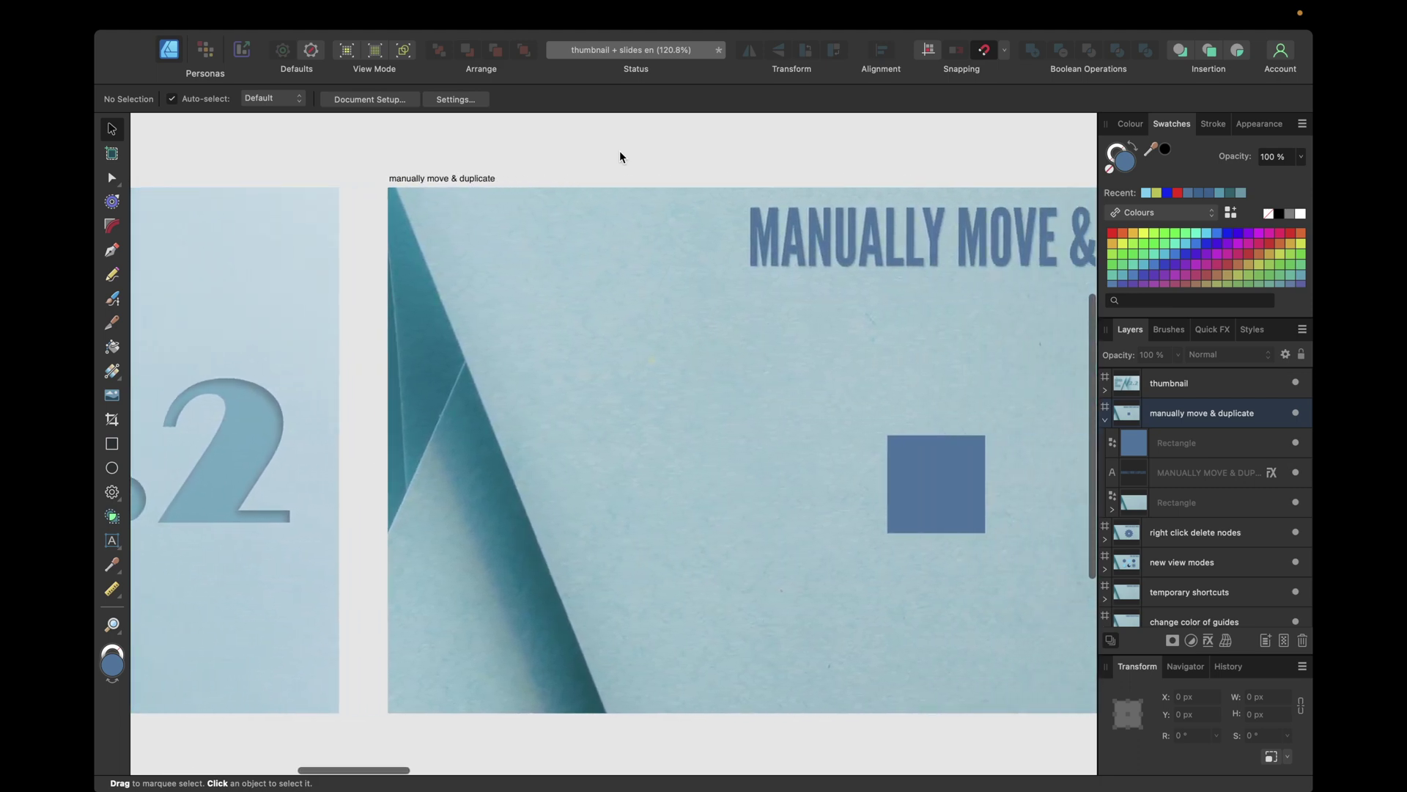
{"action": "scroll", "coordinate": [620, 157], "scroll_direction": "right", "scroll_amount": 3}
{"action": "scroll", "coordinate": [621, 157], "scroll_direction": "right", "scroll_amount": 1}
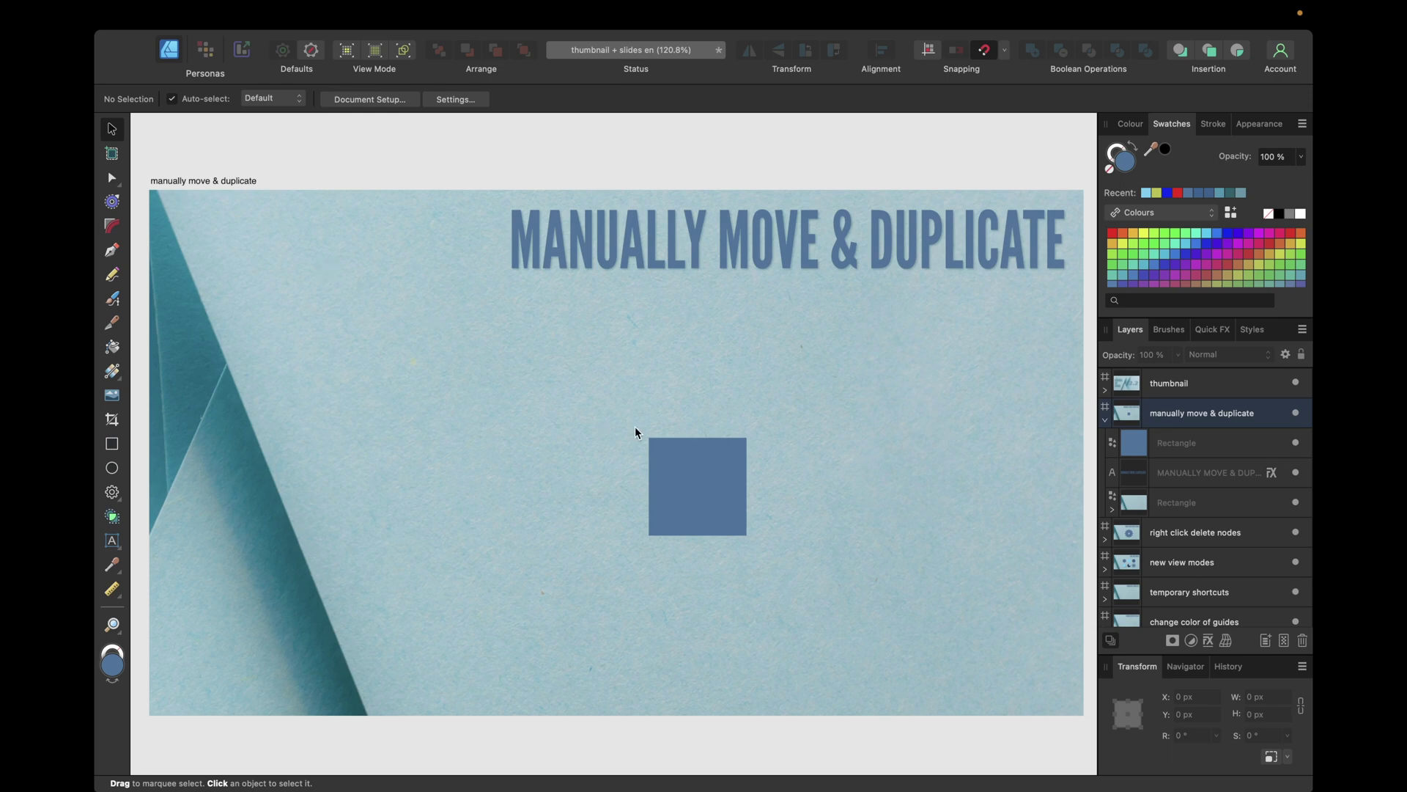
{"action": "left_click", "coordinate": [701, 452]}
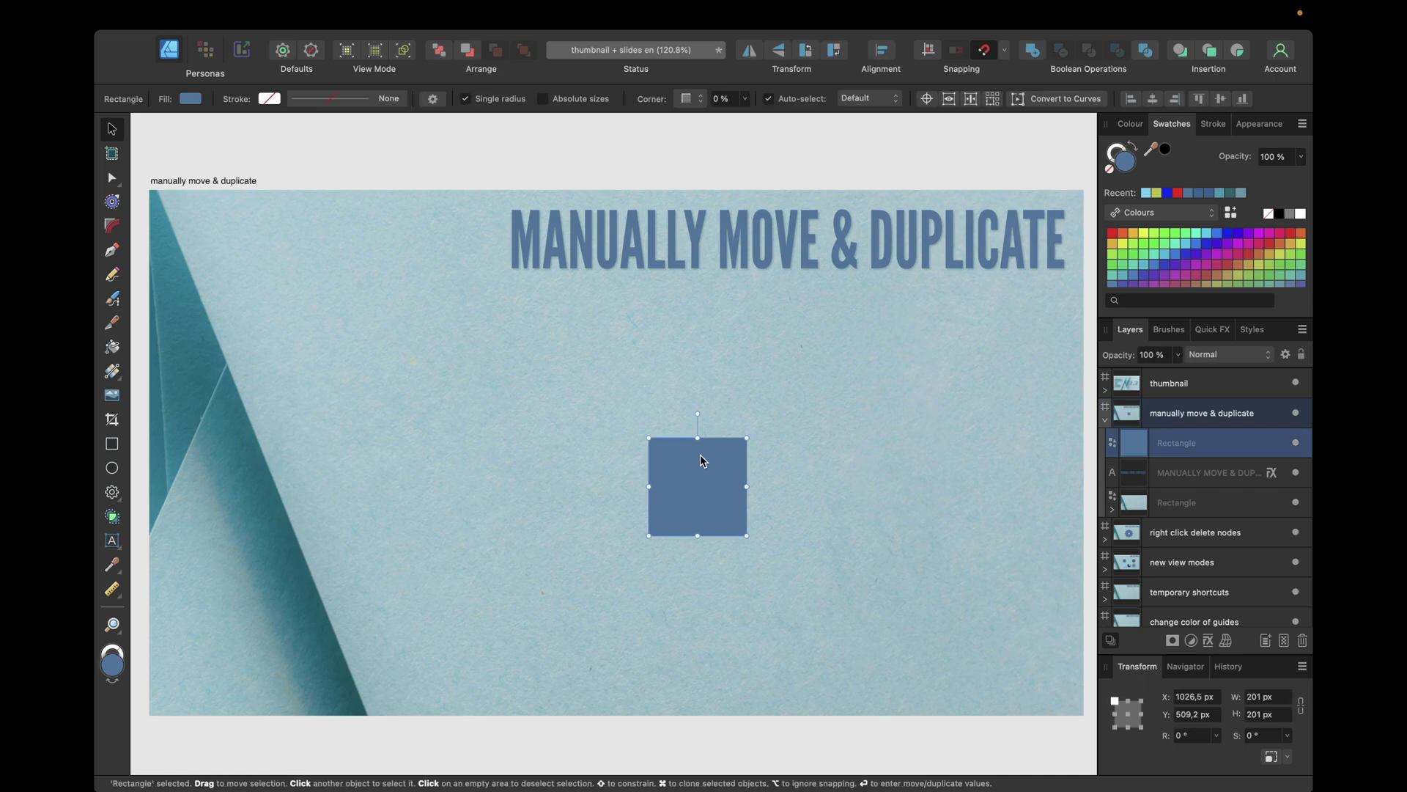
{"action": "left_click_drag", "start_coordinate": [710, 485], "coordinate": [801, 399]}
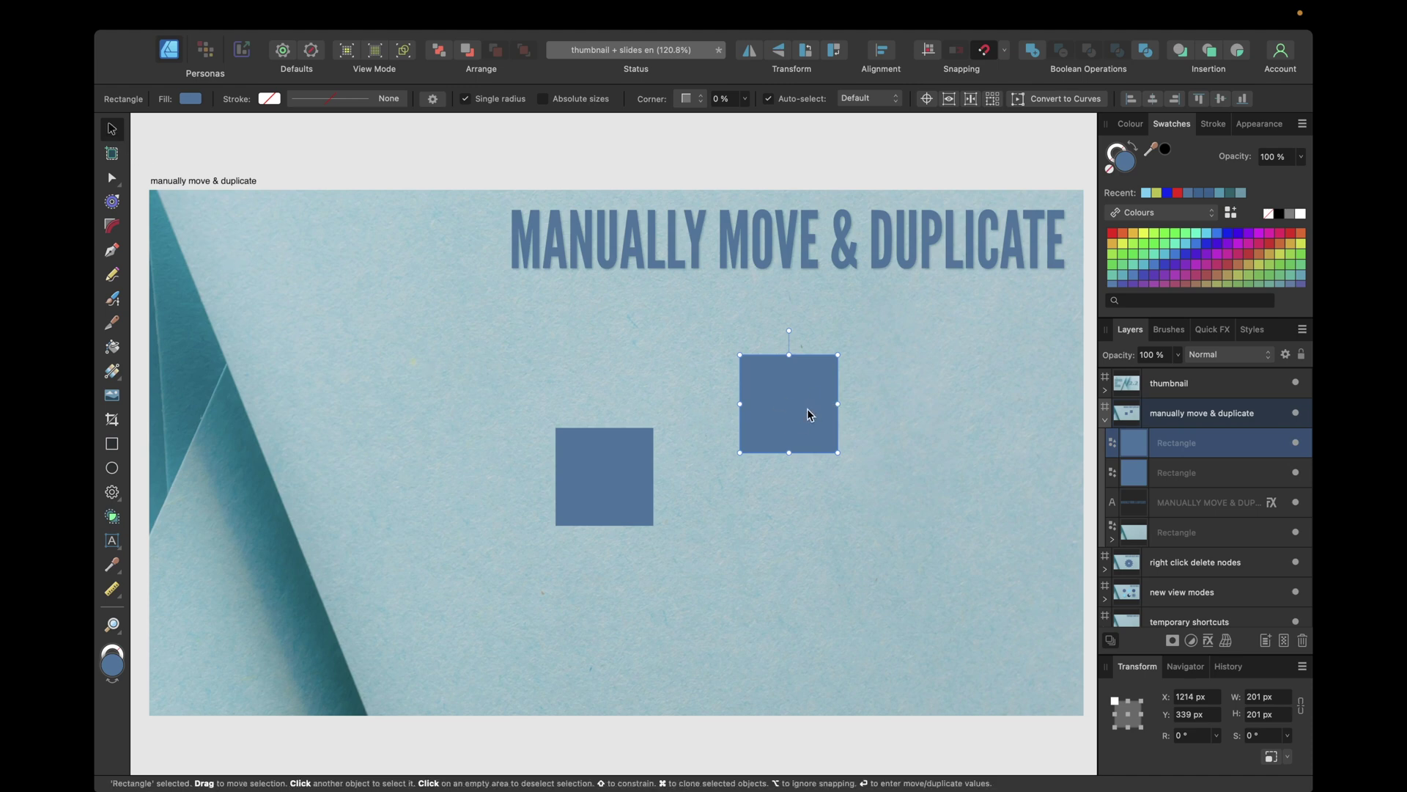
- Open Move / Duplicate for the upper square and enter a 100 px horizontal and 100 px vertical offset
{"action": "key", "text": "Return"}
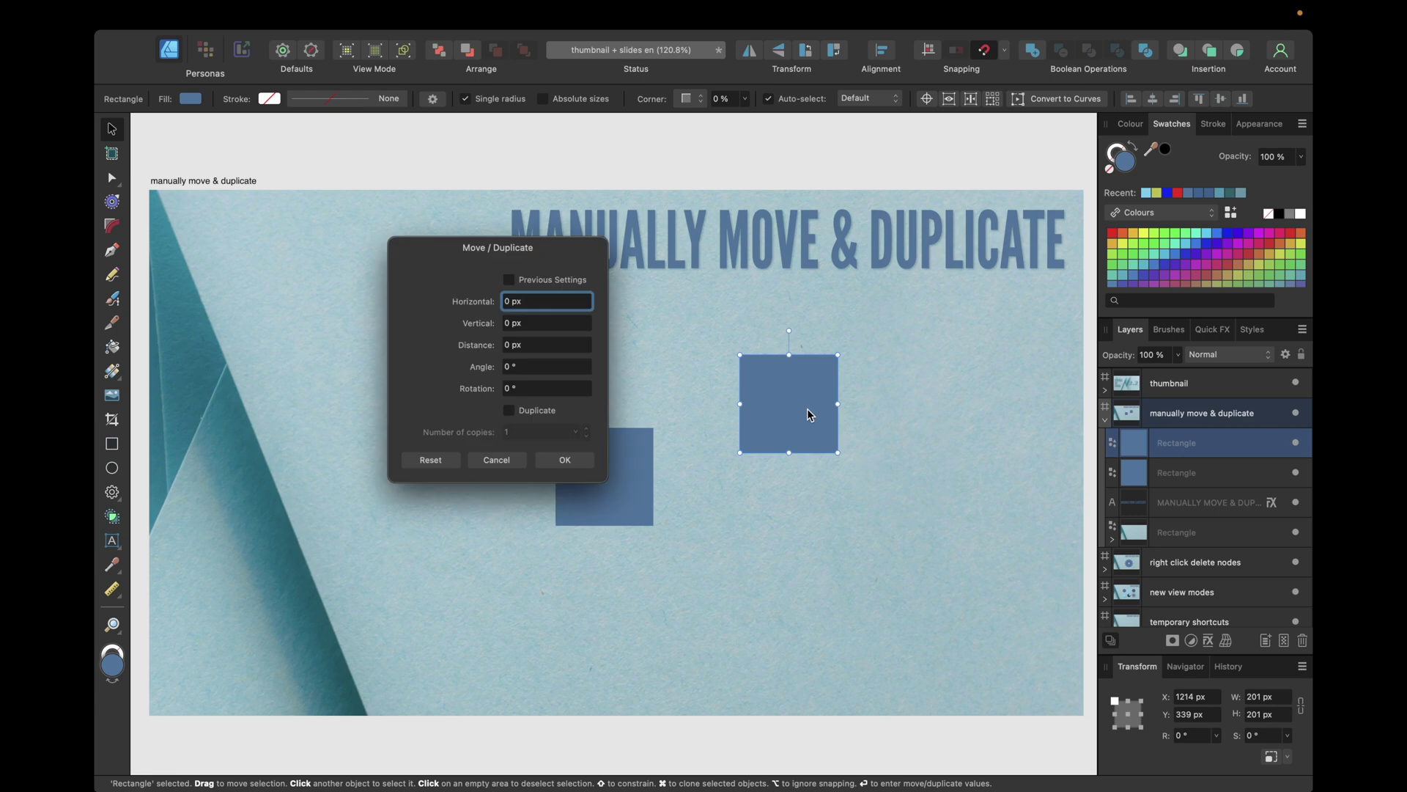
{"action": "left_click", "coordinate": [508, 306]}
{"action": "type", "text": "10"}
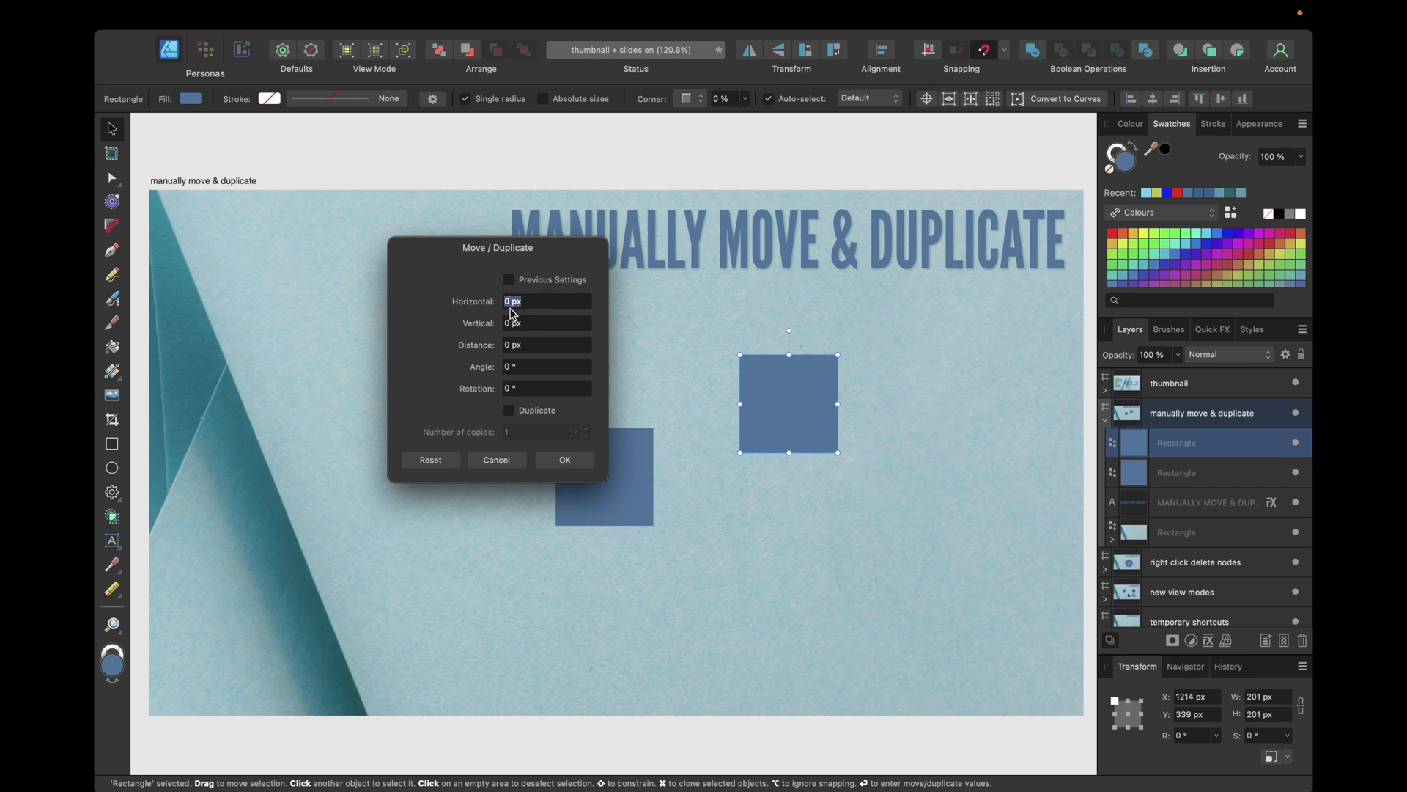
{"action": "type", "text": "0"}
{"action": "key", "text": "Return"}
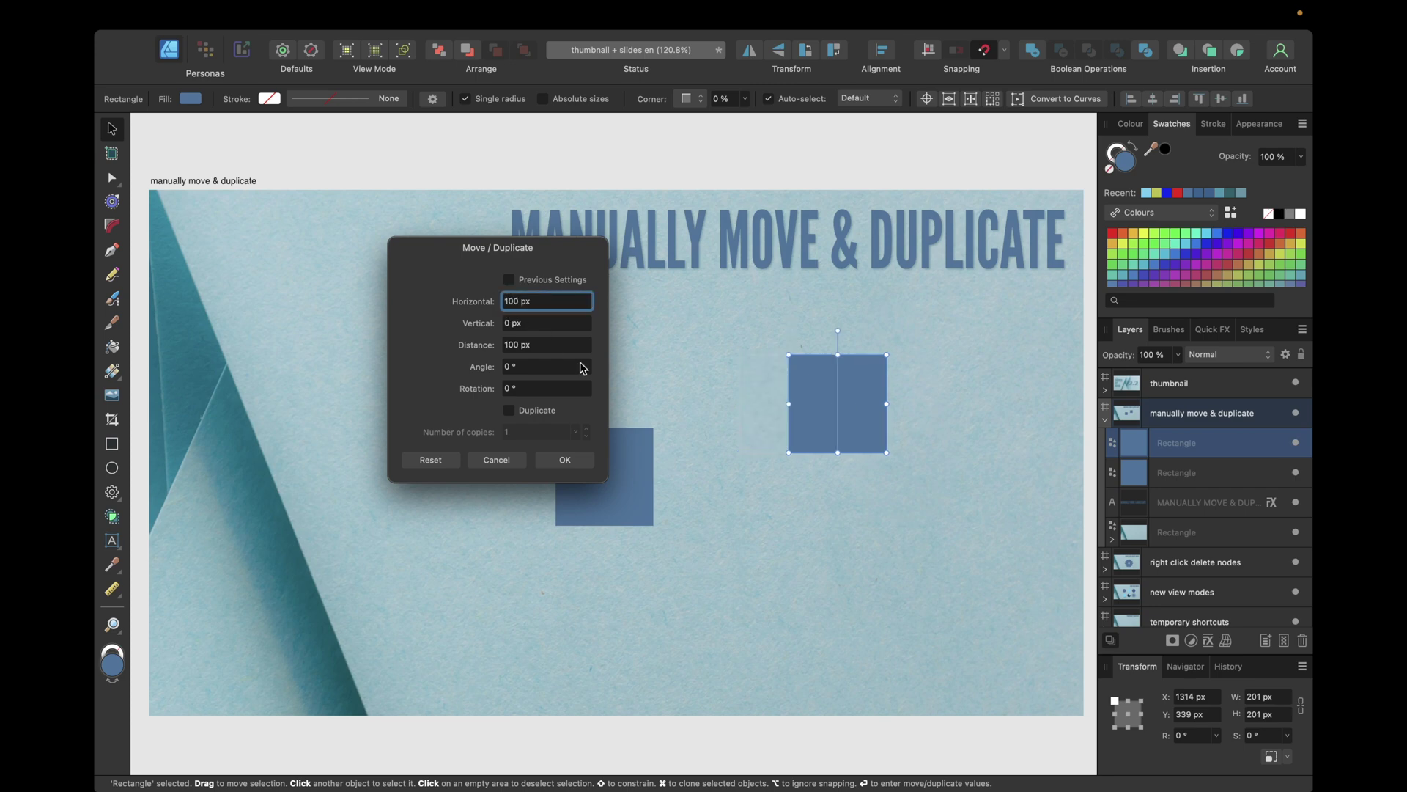
{"action": "left_click", "coordinate": [515, 326]}
{"action": "type", "text": "100"}
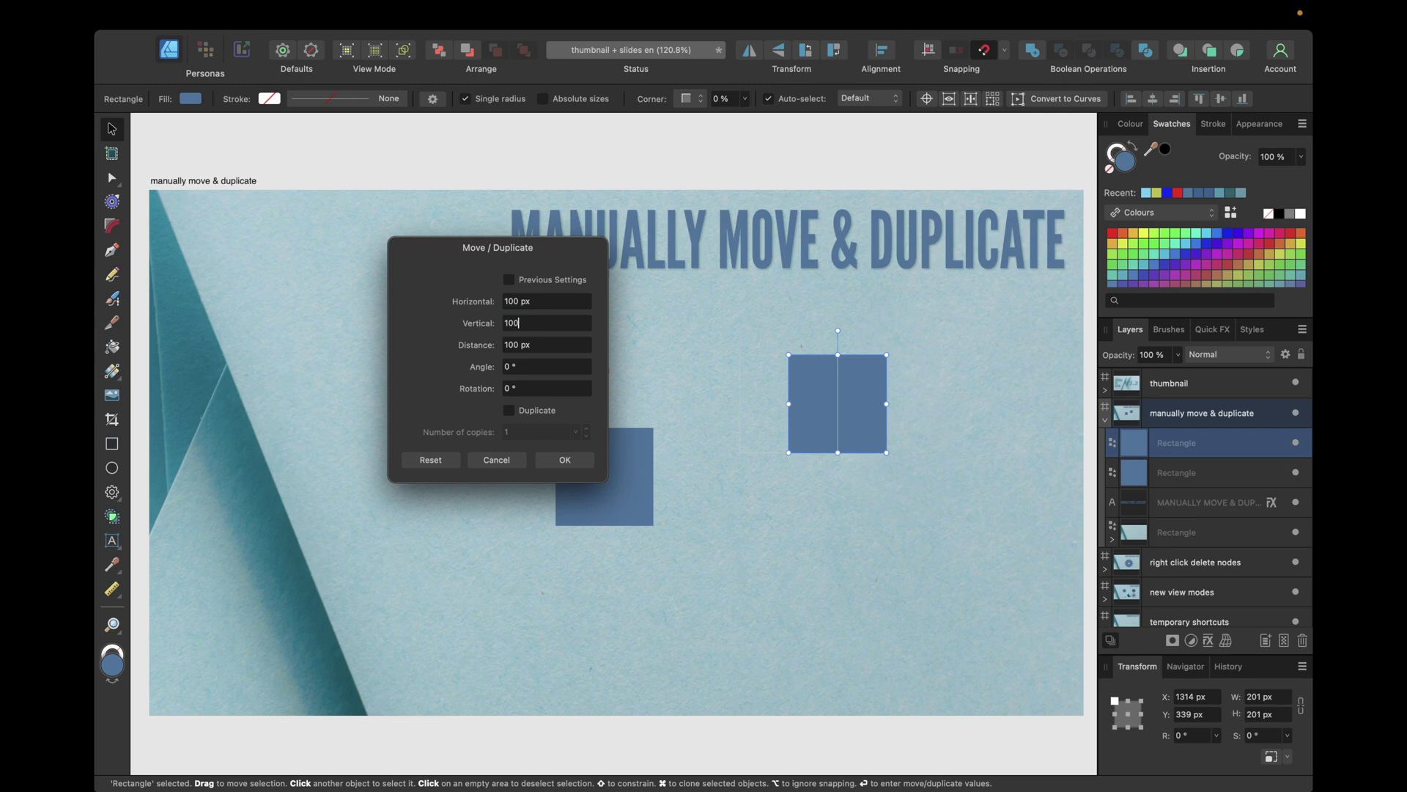
{"action": "key", "text": "Return"}
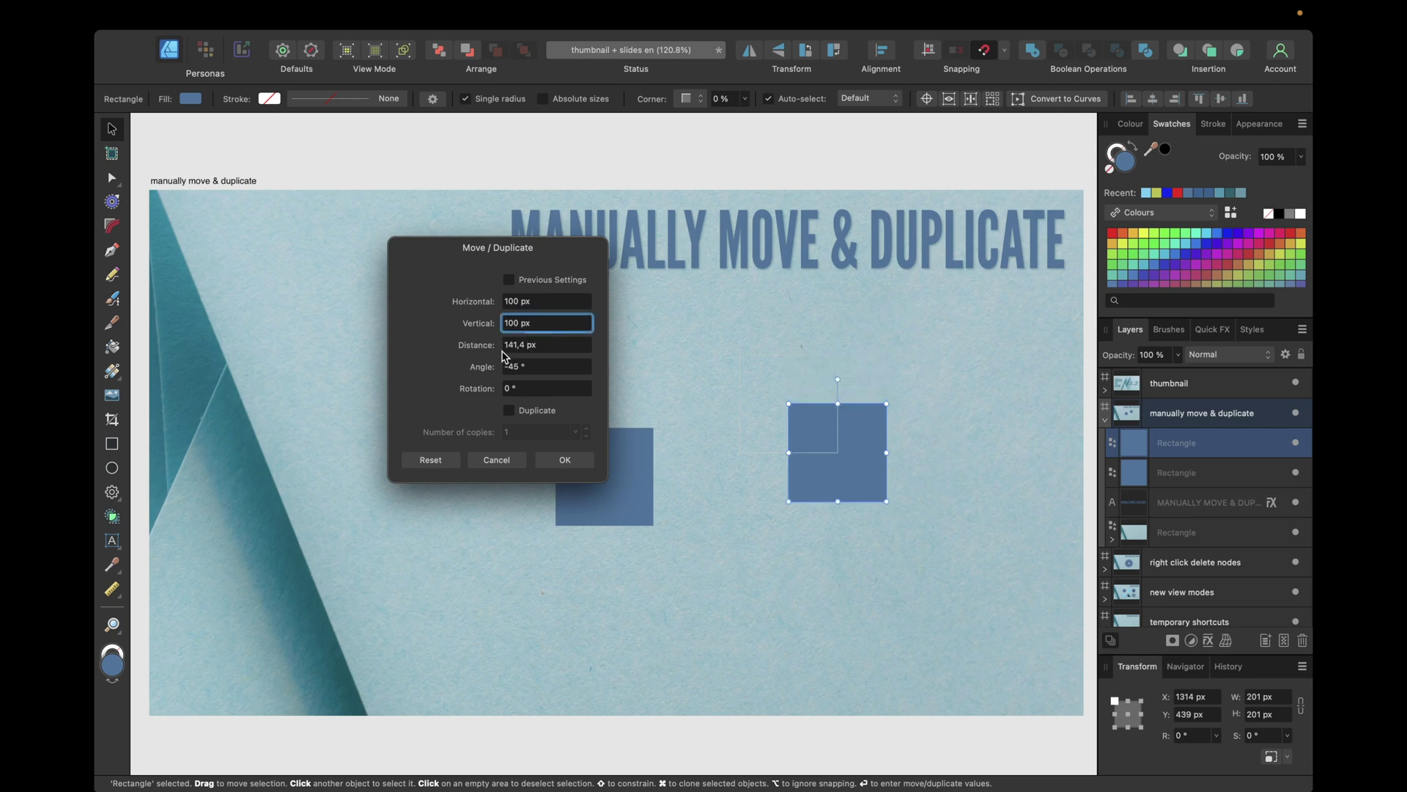
- Reset the vertical and horizontal offsets of the move to 0 px
{"action": "key", "text": "super+a"}
{"action": "type", "text": "0"}
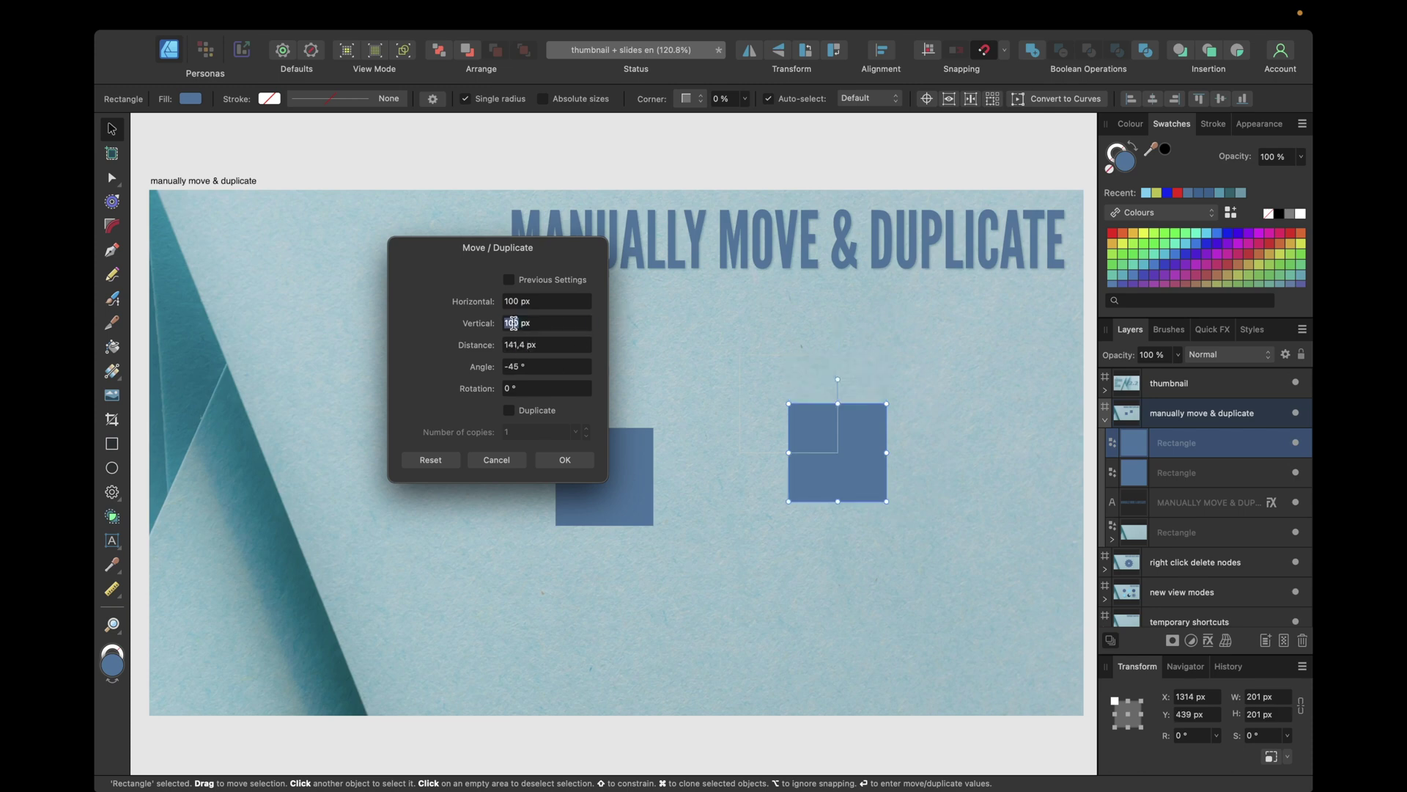
{"action": "key", "text": "Return"}
{"action": "left_click", "coordinate": [524, 302]}
{"action": "type", "text": "0"}
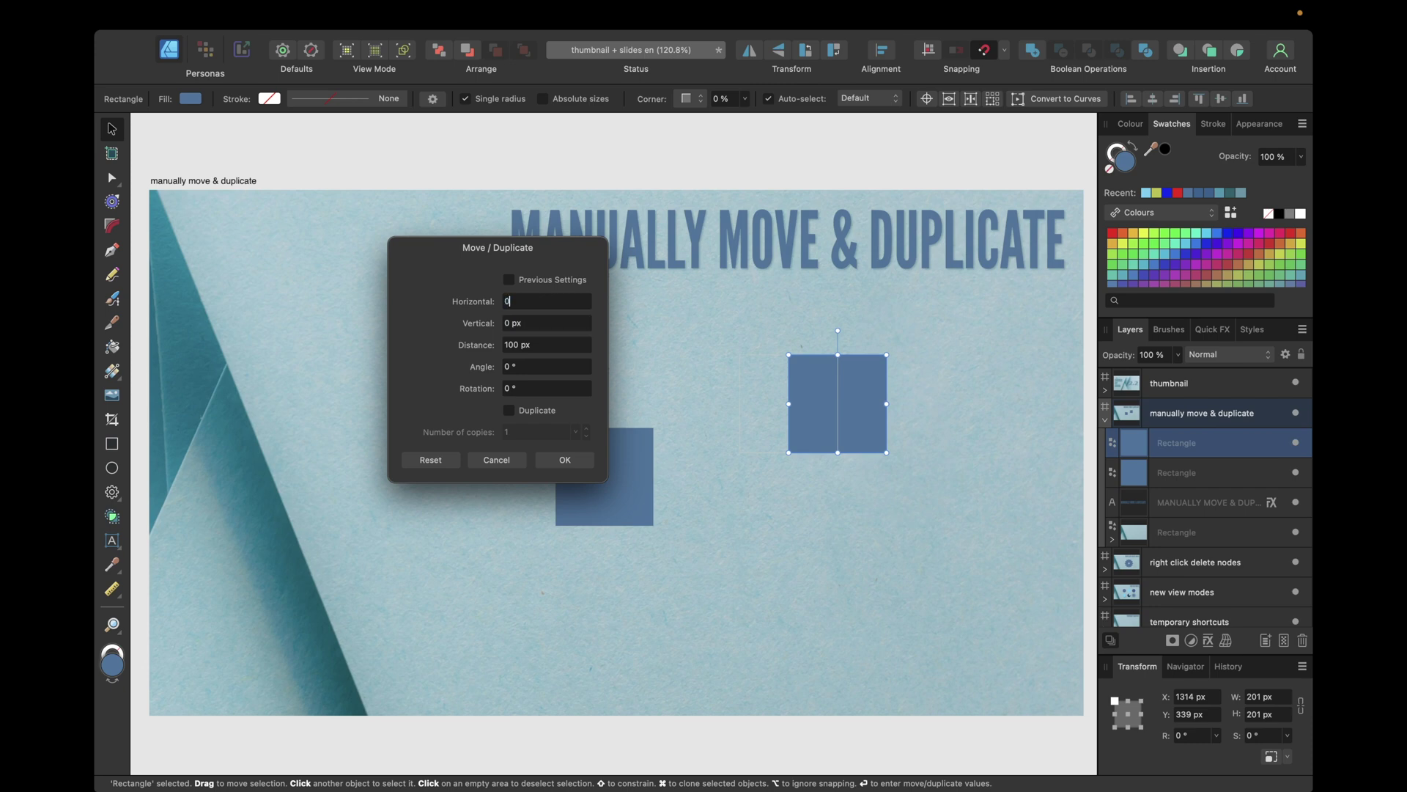
{"action": "key", "text": "Return"}
- Set the move distance to 100 px and try angles of 90° and -90° for the upper square
{"action": "left_click", "coordinate": [524, 343]}
{"action": "key", "text": "super+a"}
{"action": "type", "text": "100"}
{"action": "key", "text": "Return"}
{"action": "left_click", "coordinate": [506, 367]}
{"action": "type", "text": "90"}
{"action": "key", "text": "Return"}
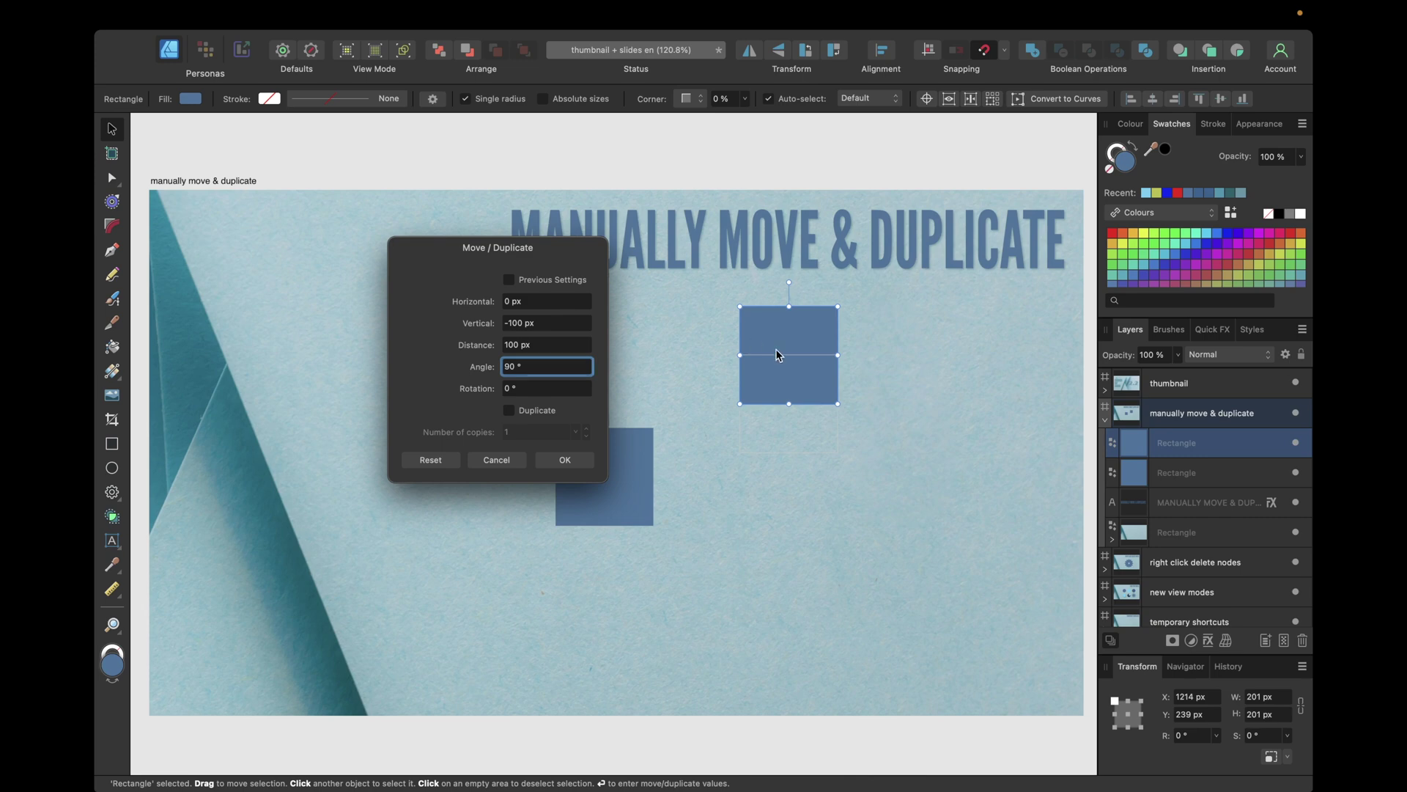
{"action": "double_click", "coordinate": [505, 366]}
{"action": "type", "text": "-90"}
{"action": "key", "text": "Return"}
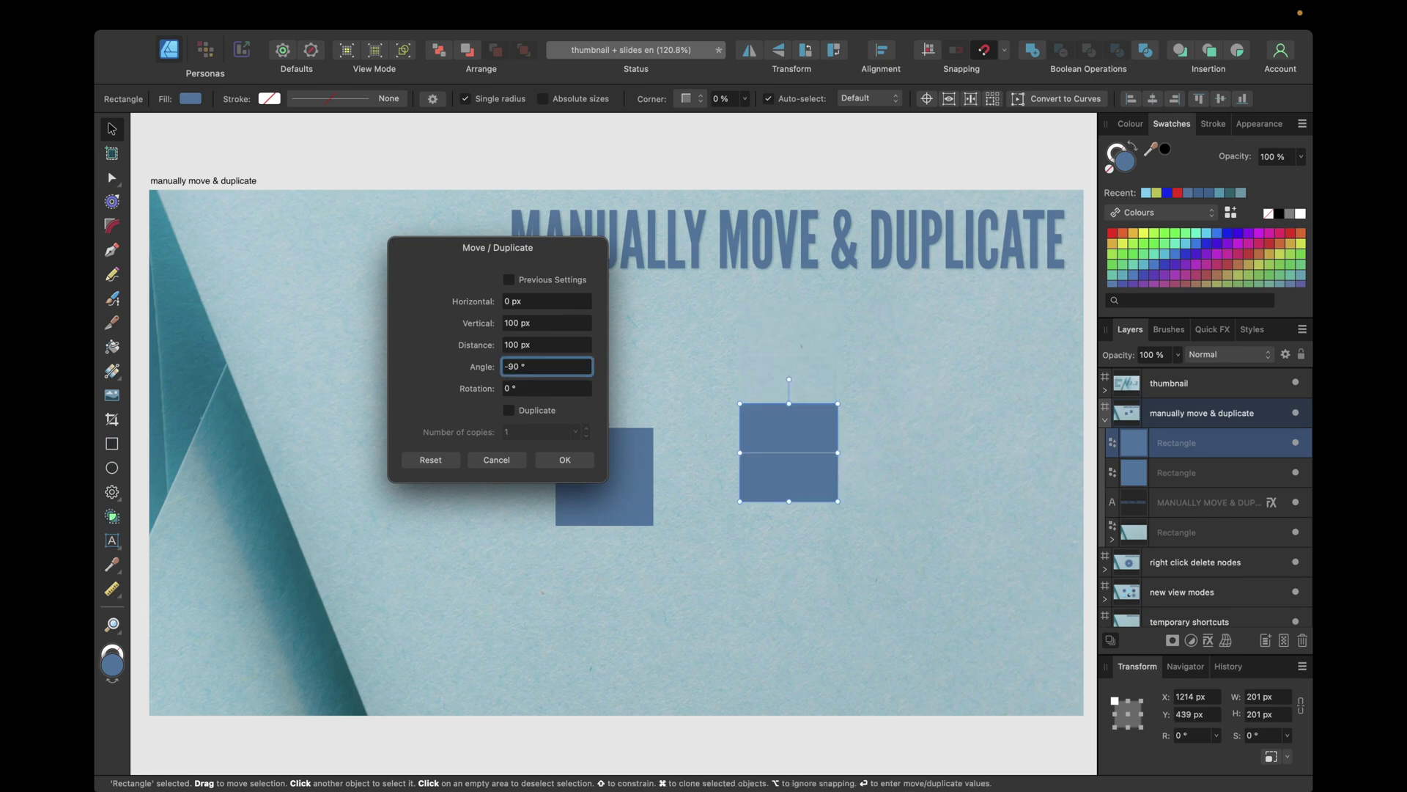
- Reset the move's angle to 0° and its distance to 0 px
{"action": "double_click", "coordinate": [510, 365]}
{"action": "type", "text": "0"}
{"action": "key", "text": "Return"}
{"action": "double_click", "coordinate": [507, 344]}
{"action": "type", "text": "0"}
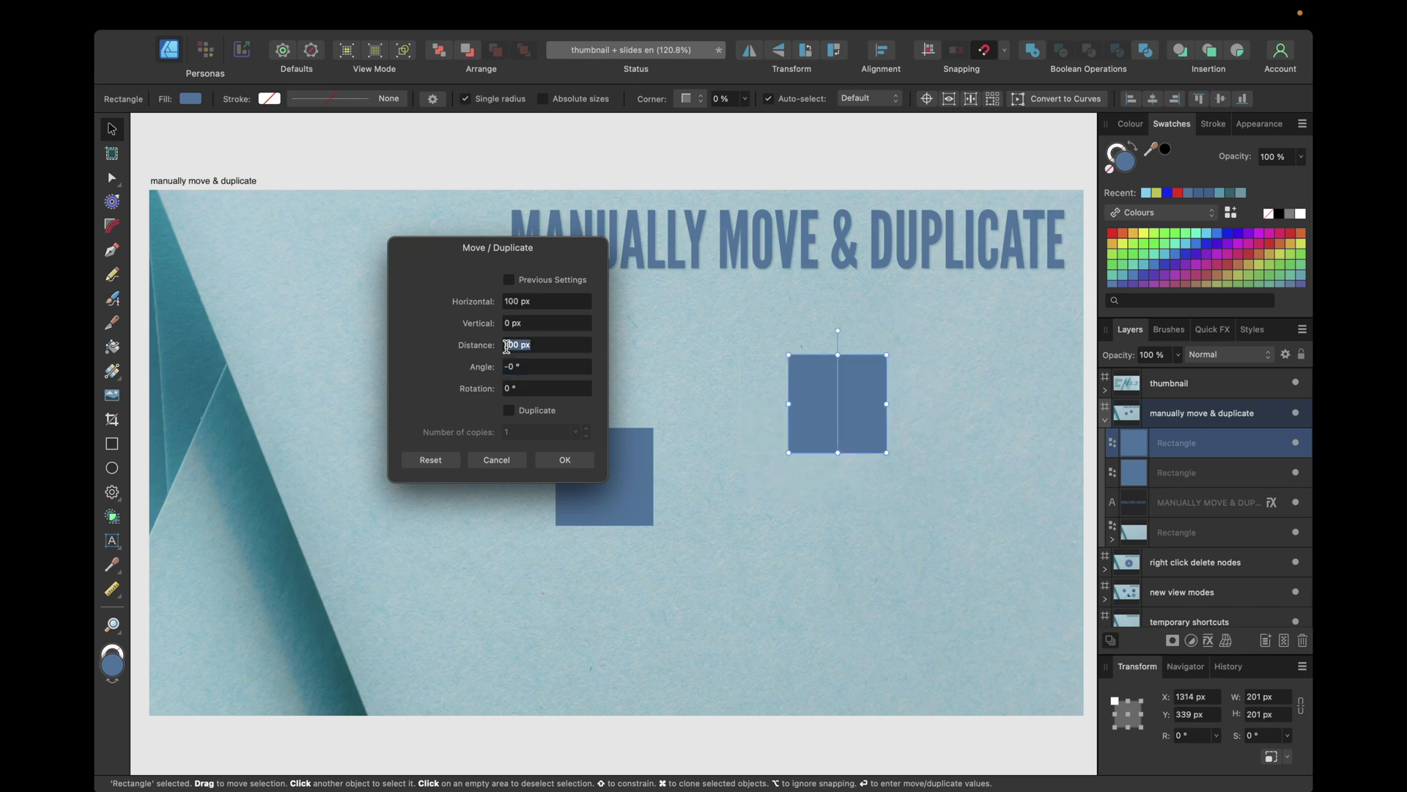
{"action": "key", "text": "Return"}
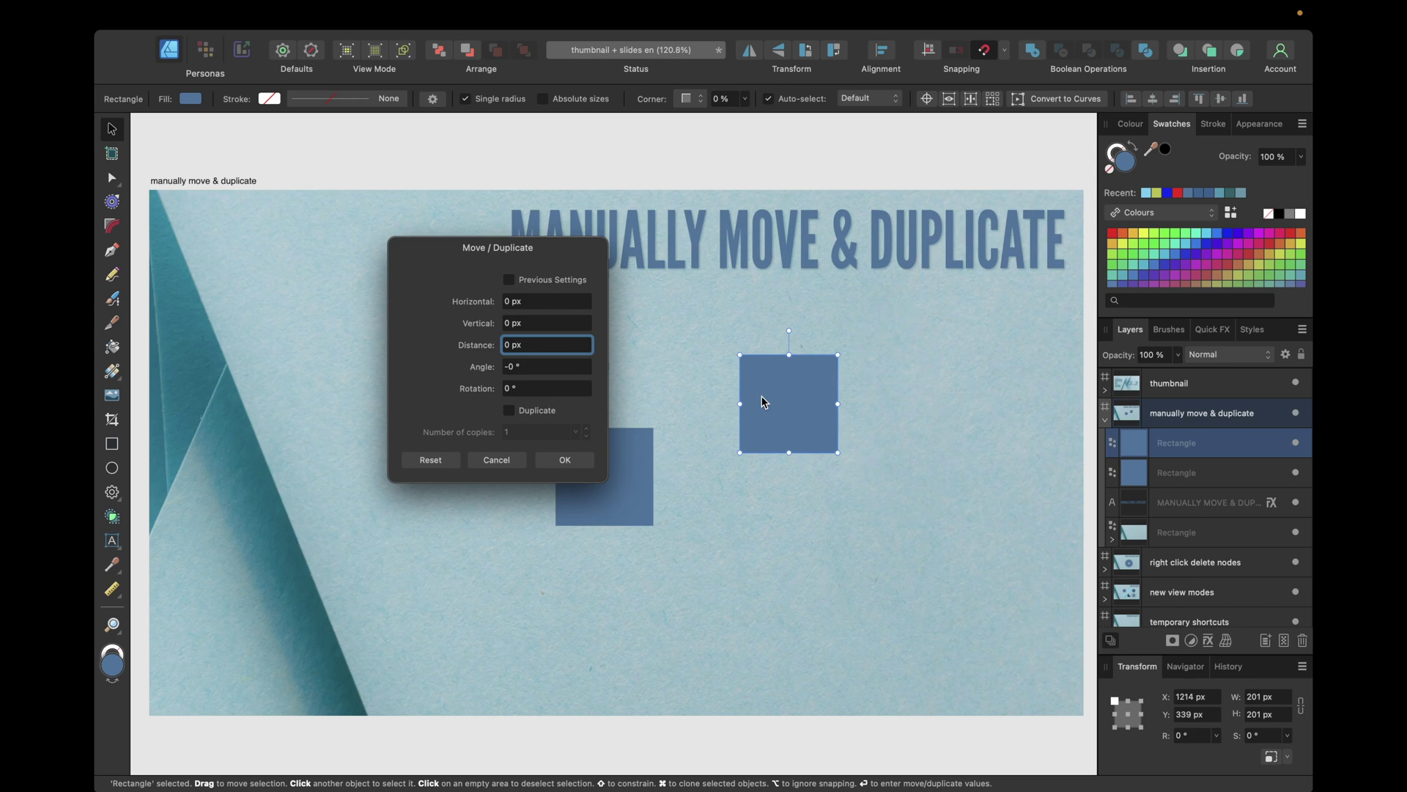
- Enable duplication in the move settings, try a distance of 100 px, and set it to 300 px
{"action": "left_click", "coordinate": [511, 410]}
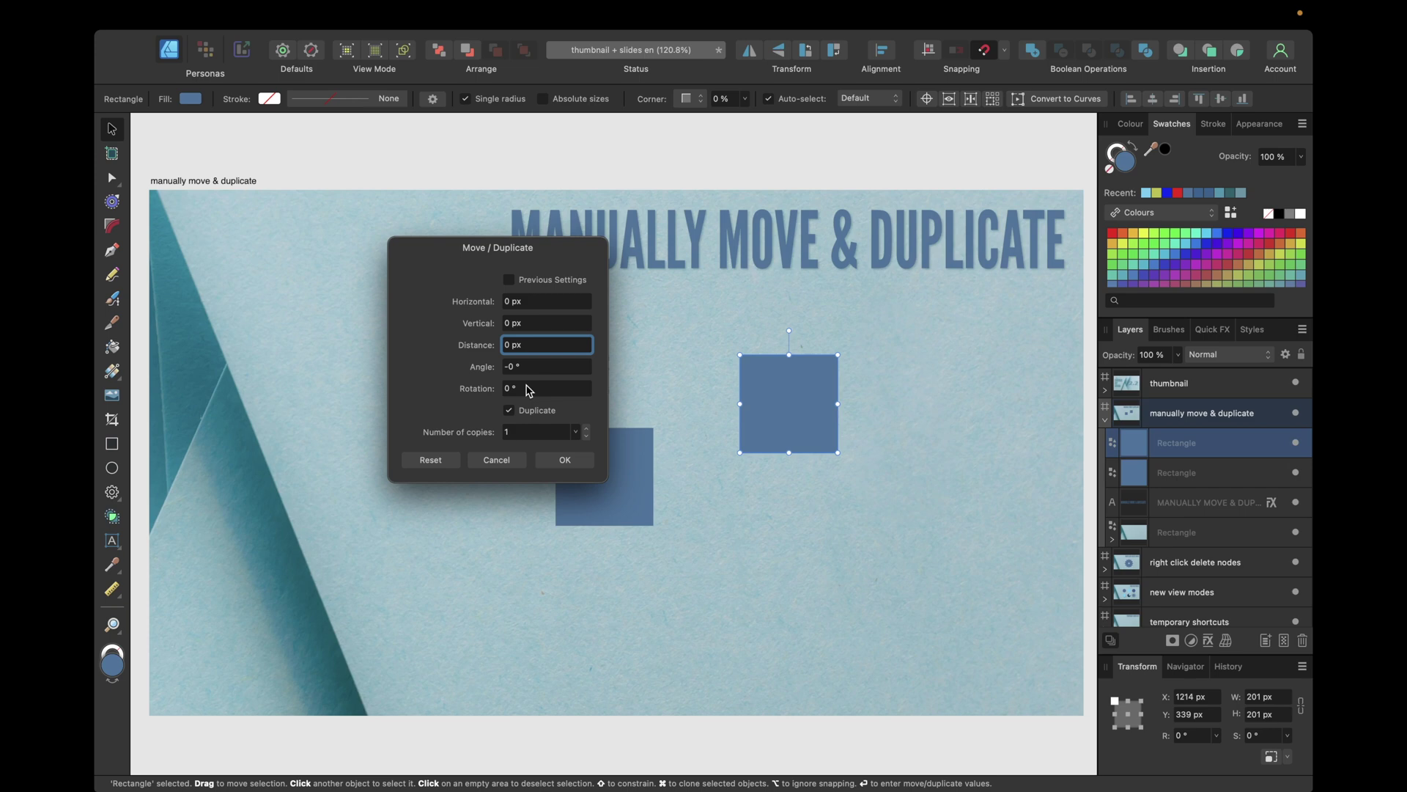
{"action": "key", "text": "Return"}
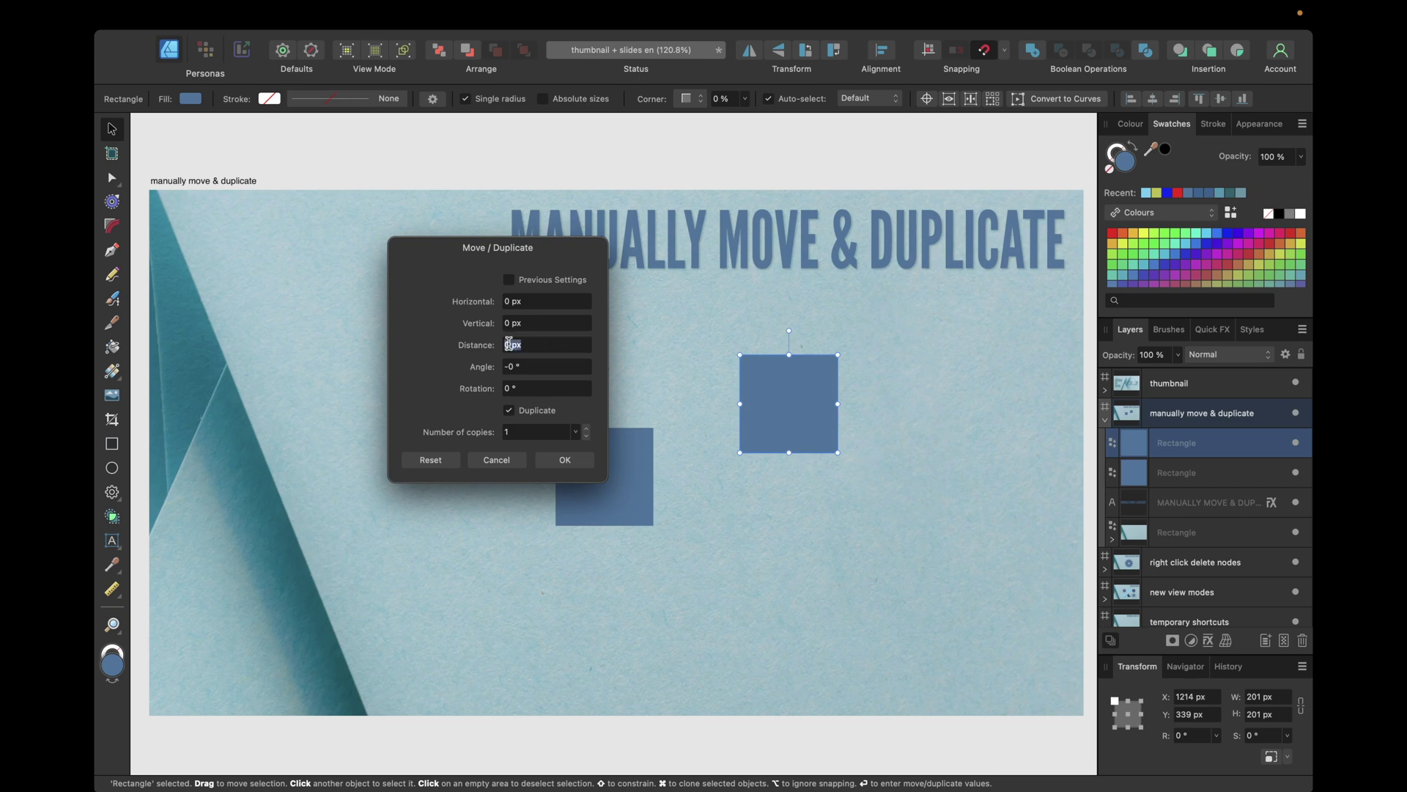
{"action": "type", "text": "100"}
{"action": "key", "text": "Return"}
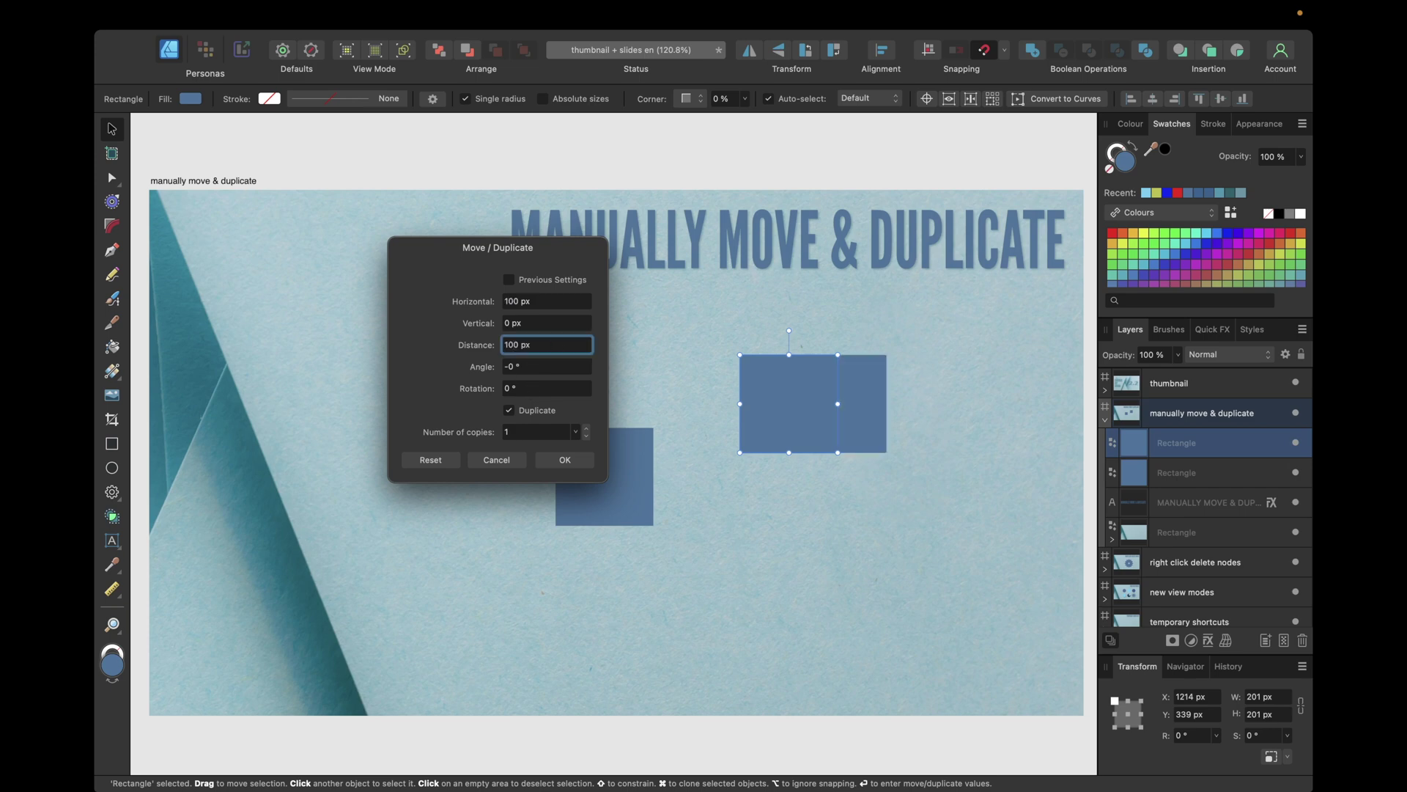
{"action": "double_click", "coordinate": [511, 369]}
{"action": "double_click", "coordinate": [516, 346]}
{"action": "type", "text": "300"}
{"action": "key", "text": "Return"}
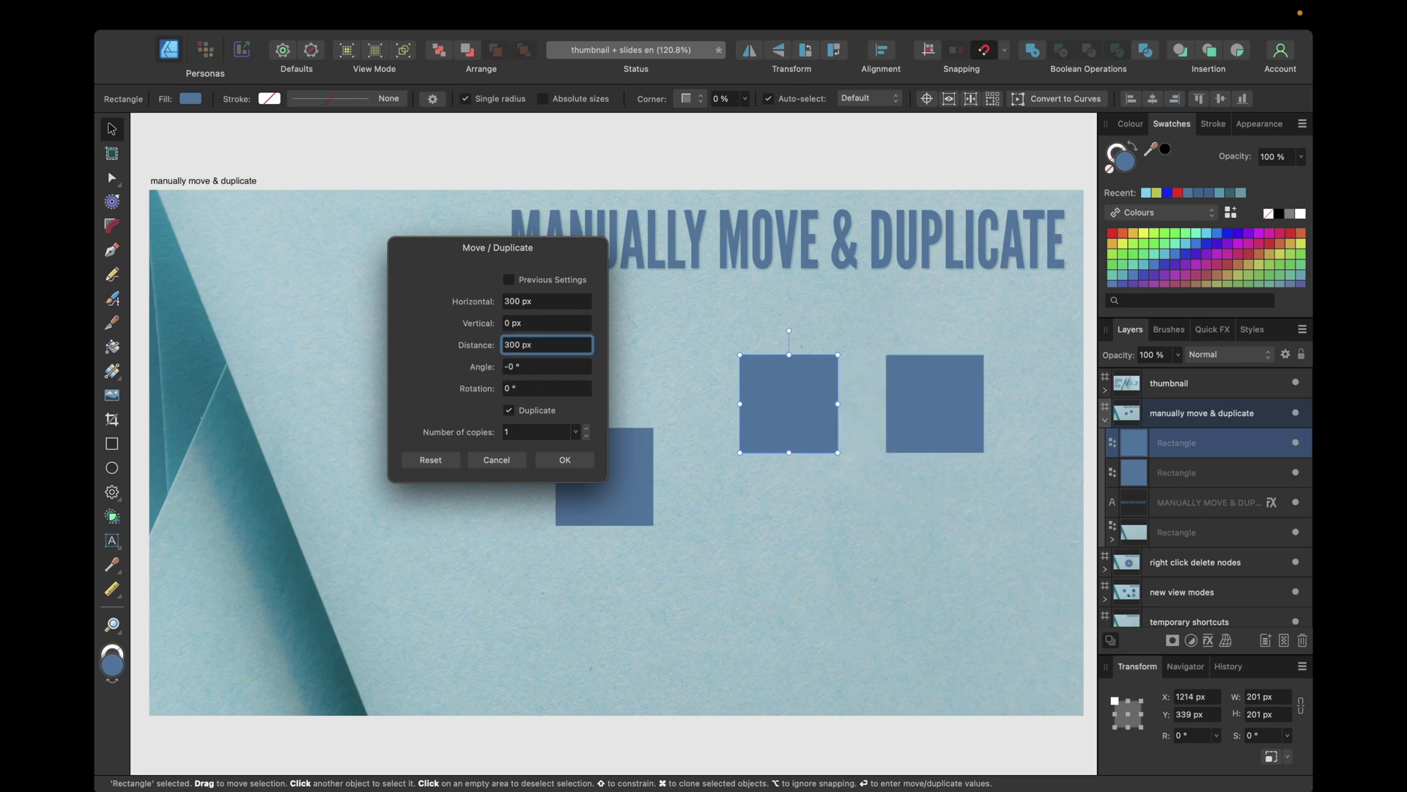
- Try the duplicate's direction at angles of 180°, 0°, 90° and -90°
{"action": "double_click", "coordinate": [512, 368]}
{"action": "type", "text": "180"}
{"action": "key", "text": "Return"}
{"action": "double_click", "coordinate": [510, 366]}
{"action": "type", "text": "0"}
{"action": "key", "text": "Return"}
{"action": "type", "text": "90"}
{"action": "key", "text": "Return"}
{"action": "type", "text": "-90"}
{"action": "key", "text": "Return"}
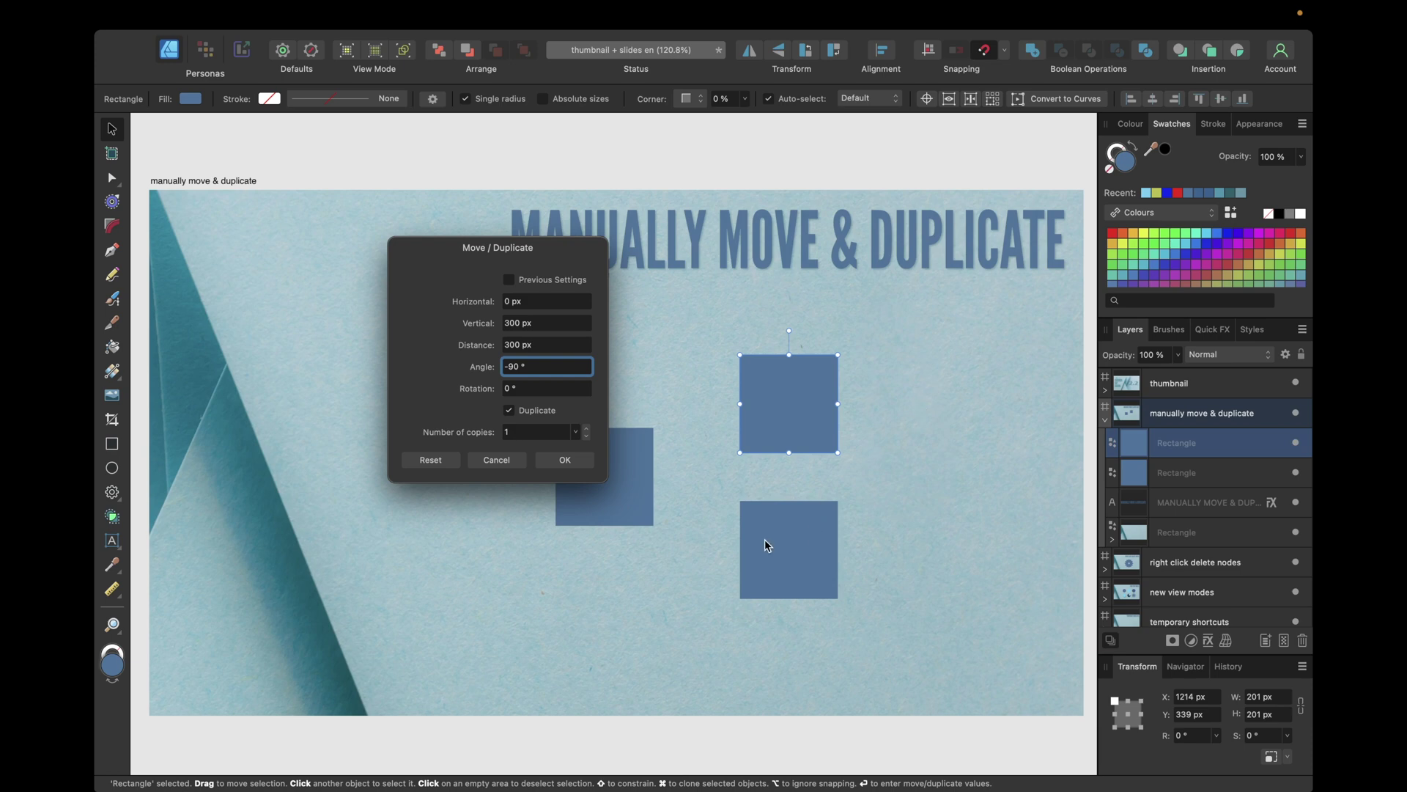
- Set the duplicate angle to 270° and the number of copies to 3, and apply the duplication
{"action": "double_click", "coordinate": [511, 366]}
{"action": "type", "text": "270"}
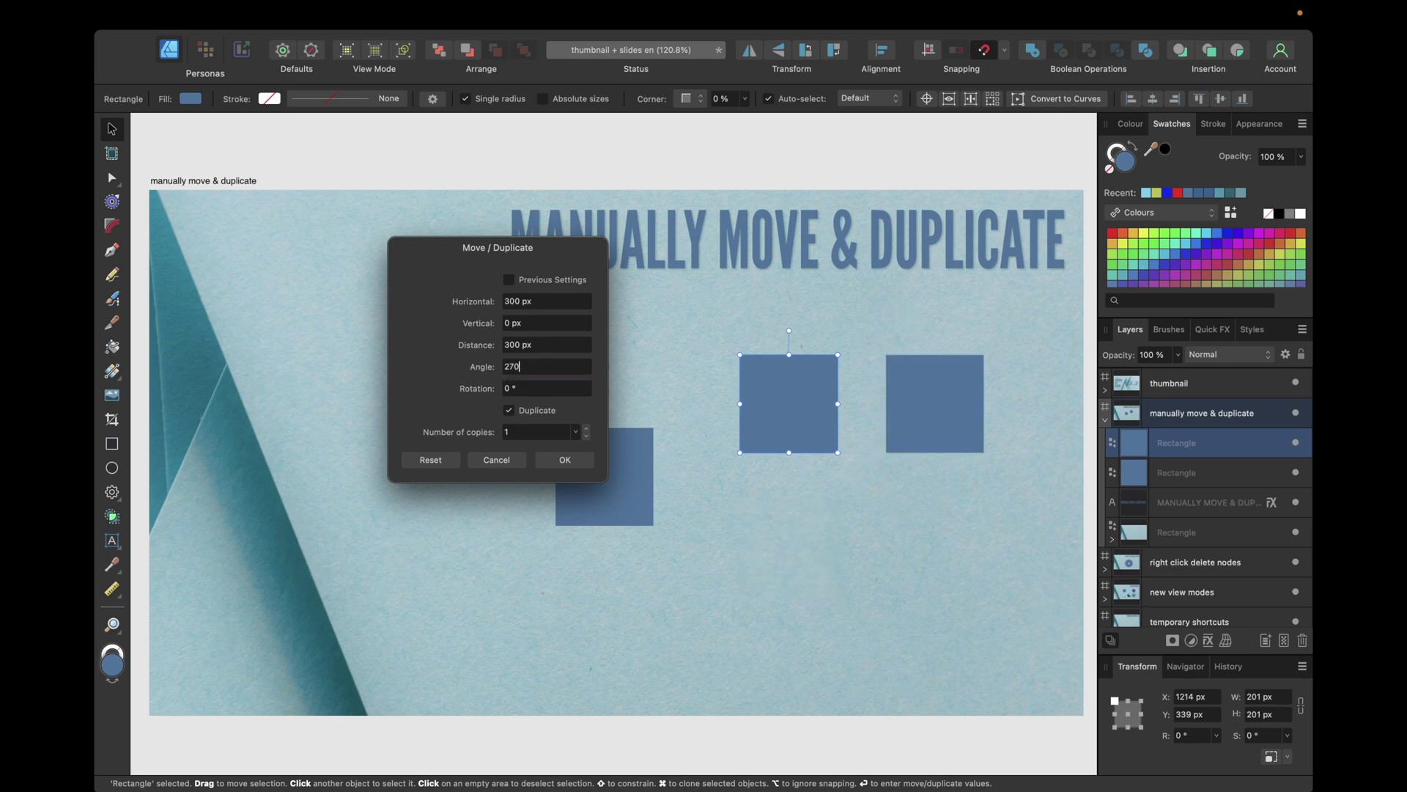
{"action": "key", "text": "Return"}
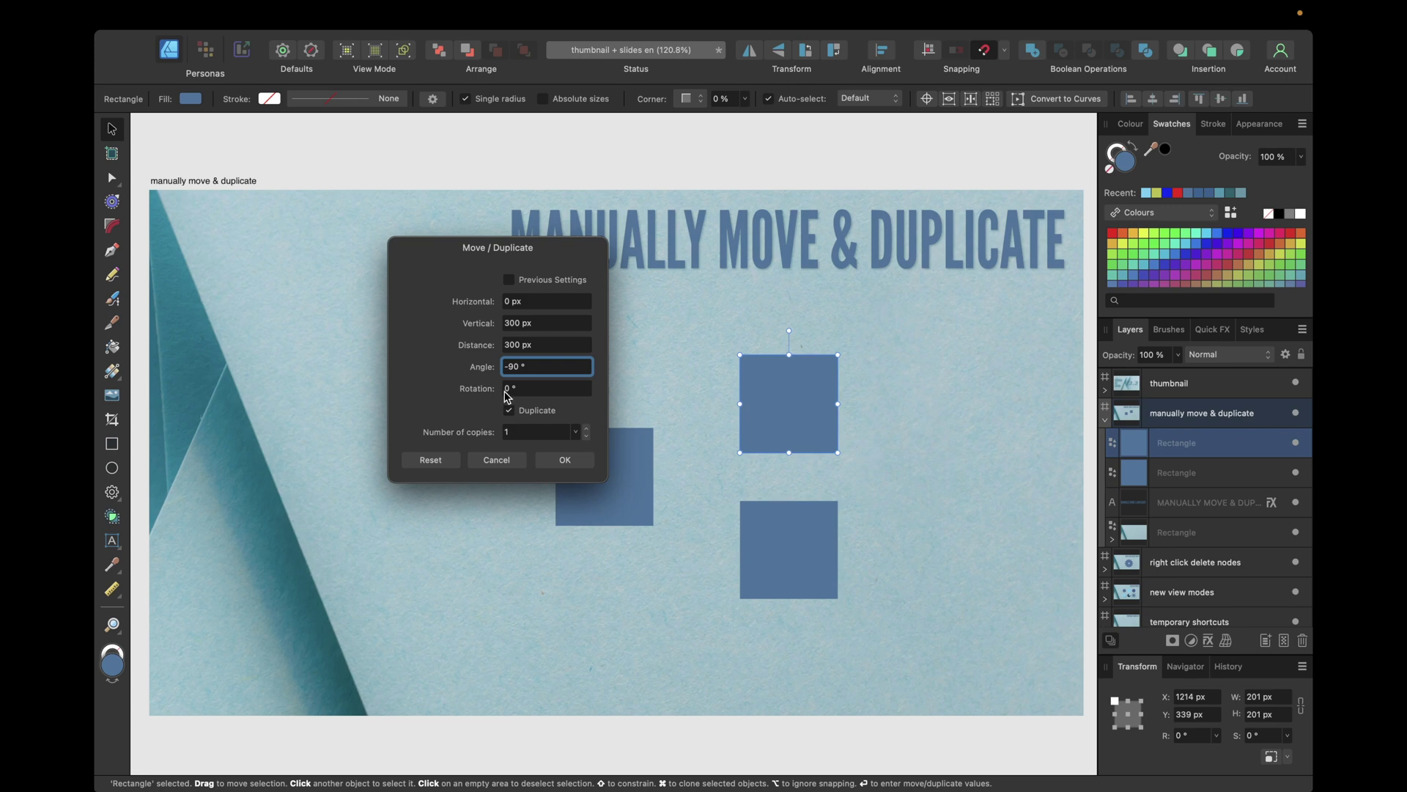
{"action": "left_click", "coordinate": [529, 432]}
{"action": "type", "text": "3"}
{"action": "left_click", "coordinate": [565, 460]}
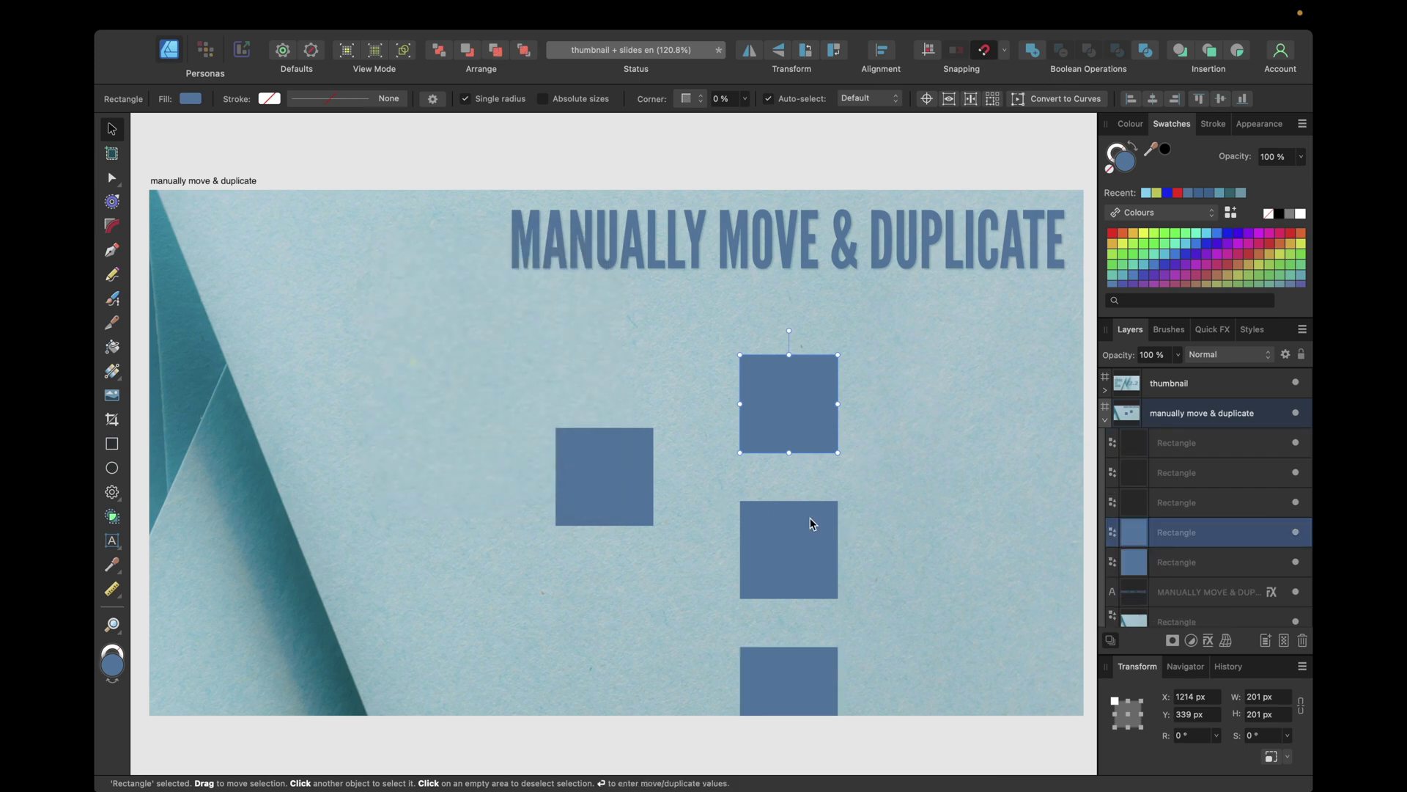
- Check the new copies by selecting each one down the column, including the one beyond the artboard edge
{"action": "left_click", "coordinate": [790, 526]}
{"action": "scroll", "coordinate": [789, 521], "scroll_direction": "down", "scroll_amount": 5}
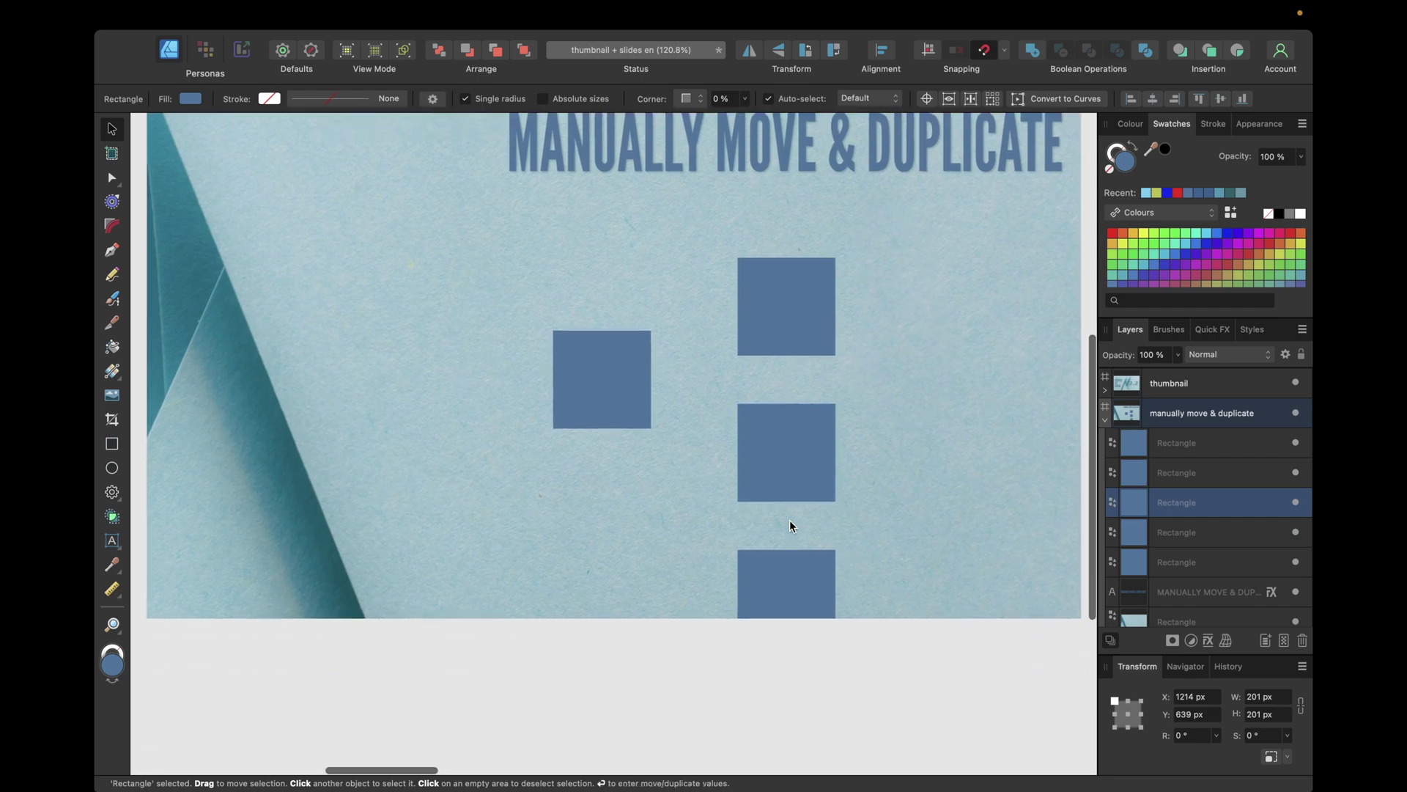
{"action": "left_click", "coordinate": [776, 383]}
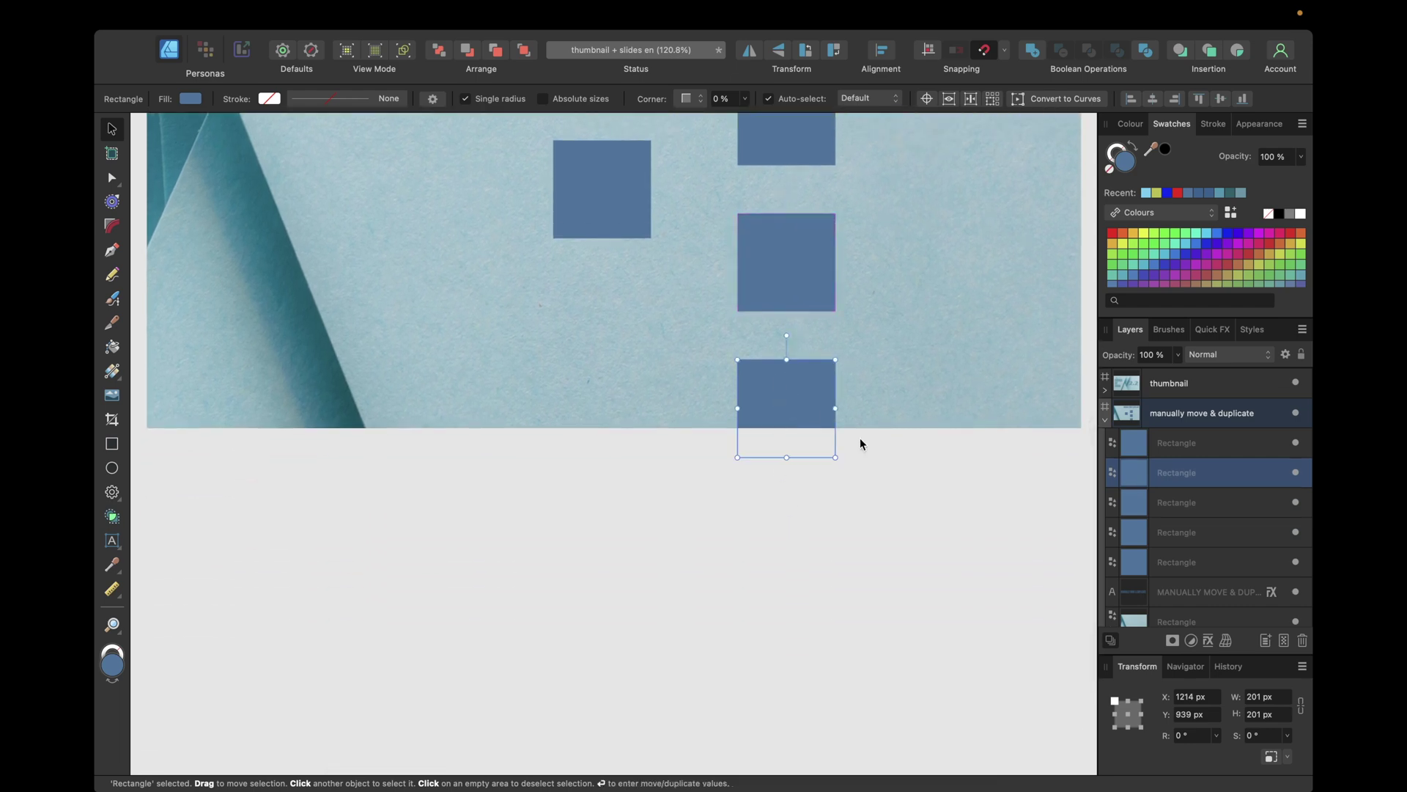
{"action": "key", "text": "super+j"}
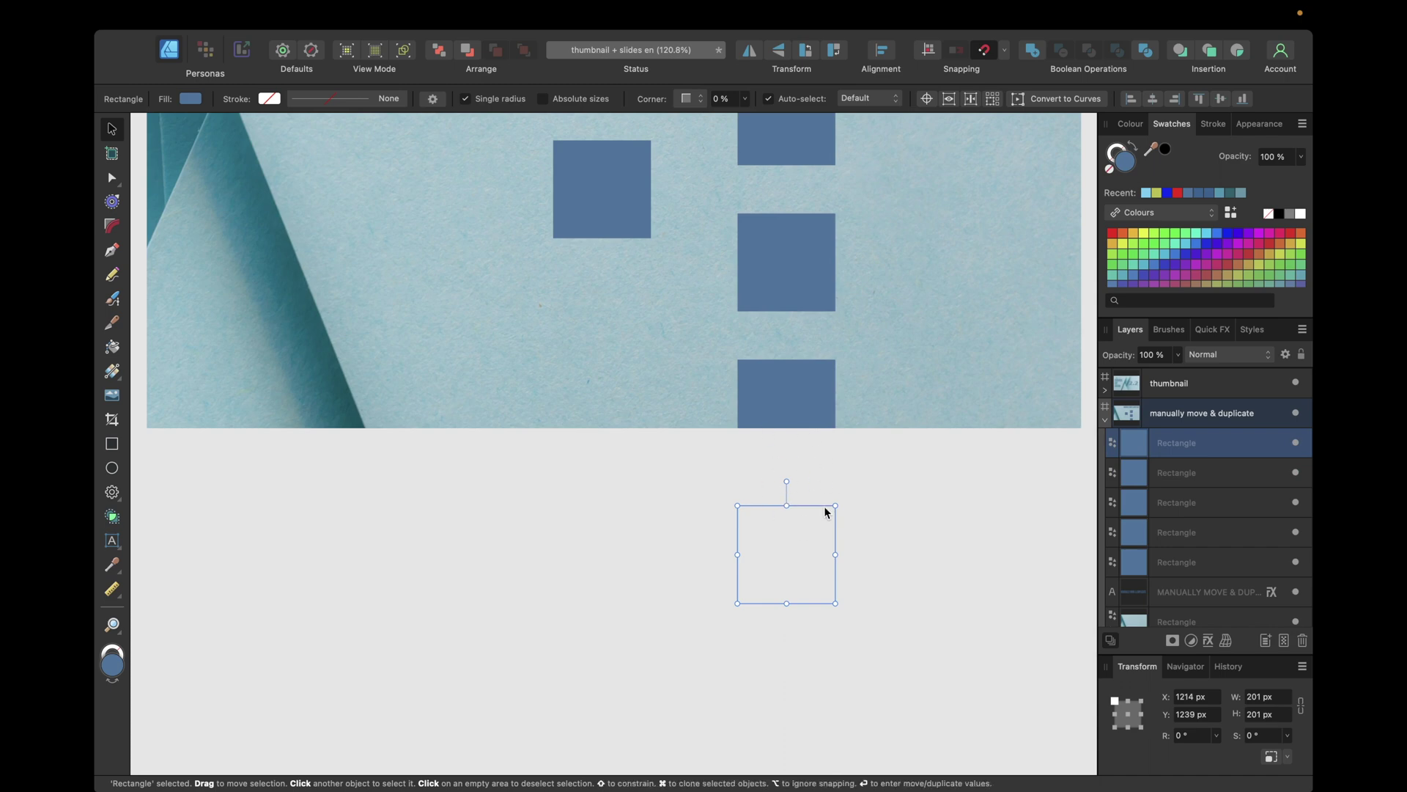
- Delete all the duplicated rectangles from the "manually move & duplicate" artboard, keeping only the original square
{"action": "scroll", "coordinate": [727, 432], "scroll_direction": "up", "scroll_amount": 3}
{"action": "scroll", "coordinate": [730, 438], "scroll_direction": "down", "scroll_amount": 1}
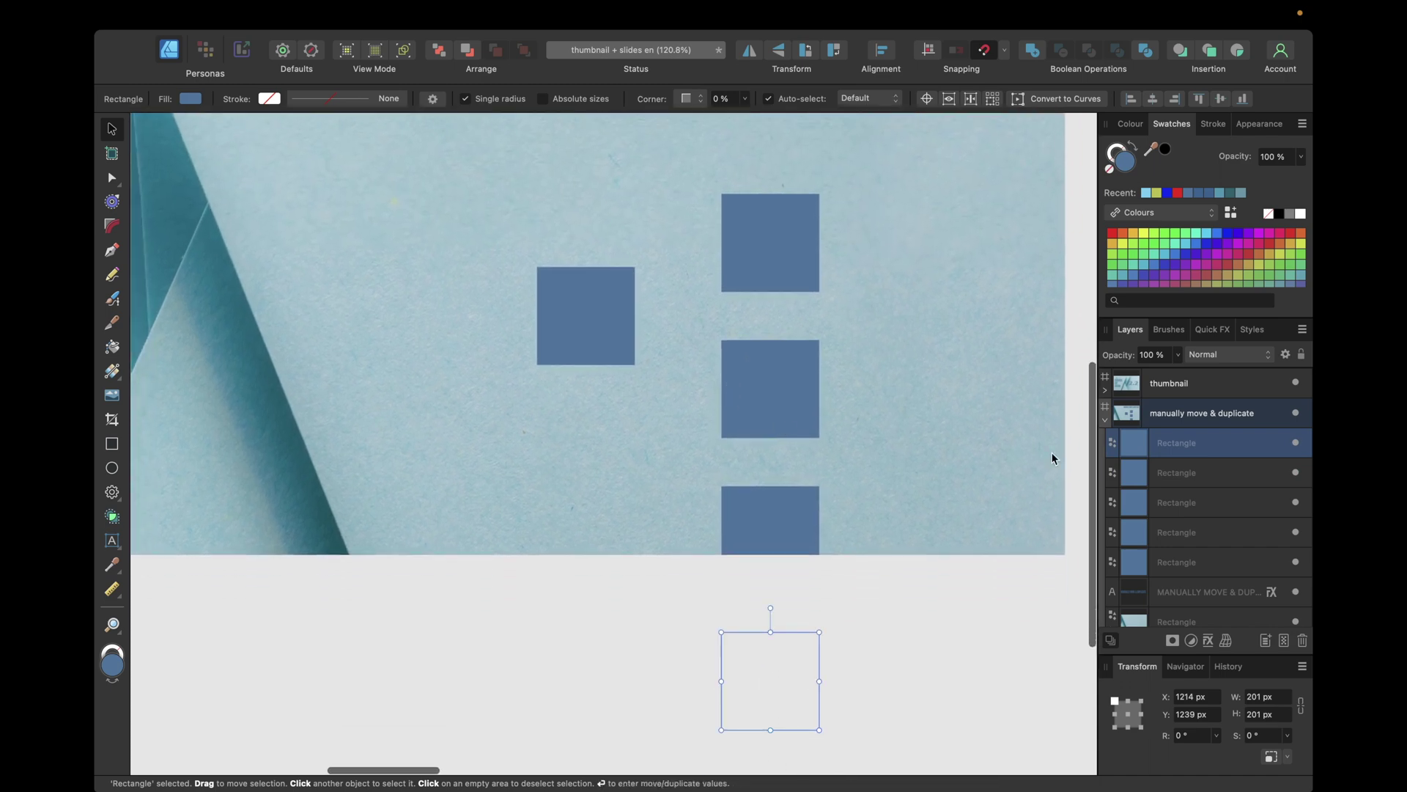
{"action": "left_click", "coordinate": [1157, 541], "text": "shift"}
{"action": "key", "text": "Delete"}
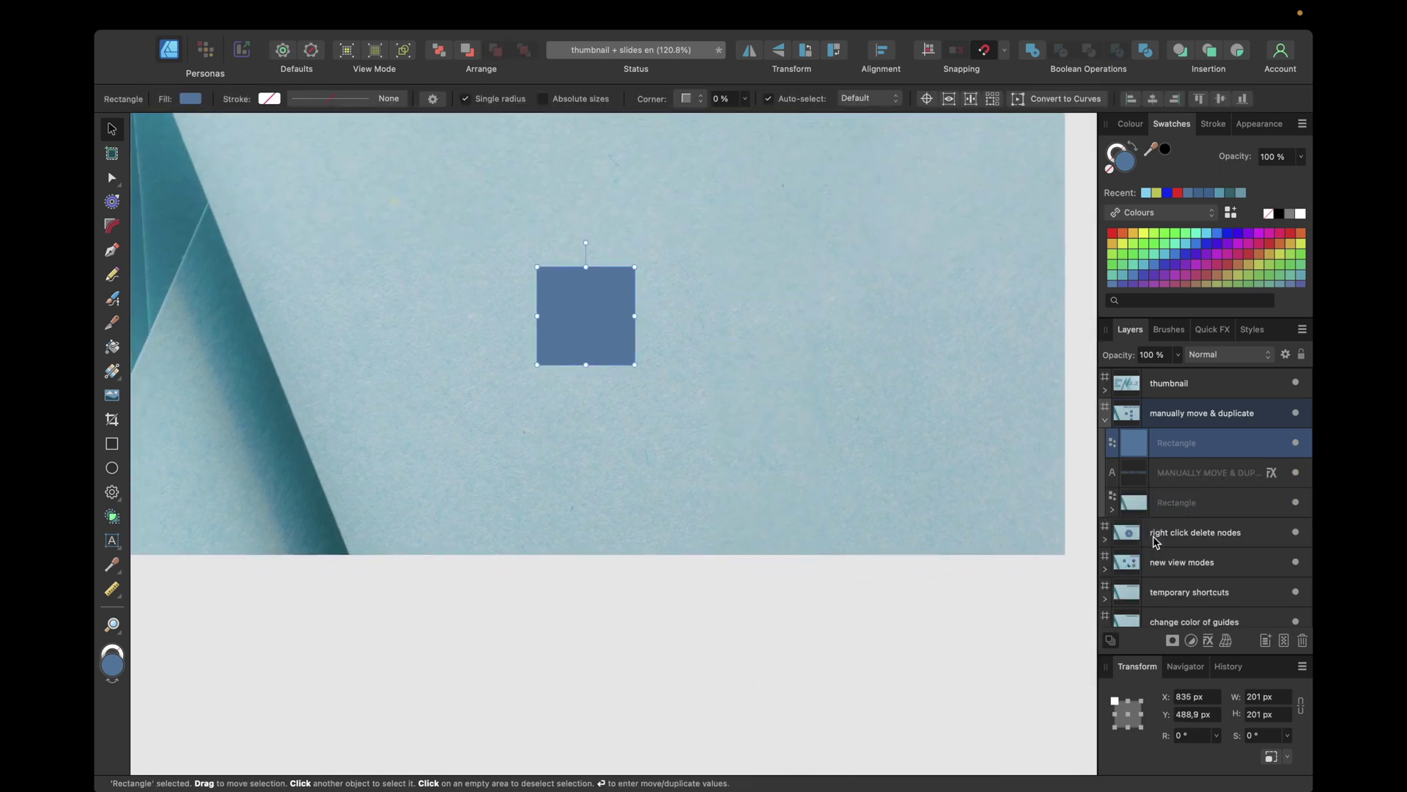
- Convert the cog on the "right click delete nodes" artboard to curves
{"action": "scroll", "coordinate": [918, 460], "scroll_direction": "down", "scroll_amount": 3}
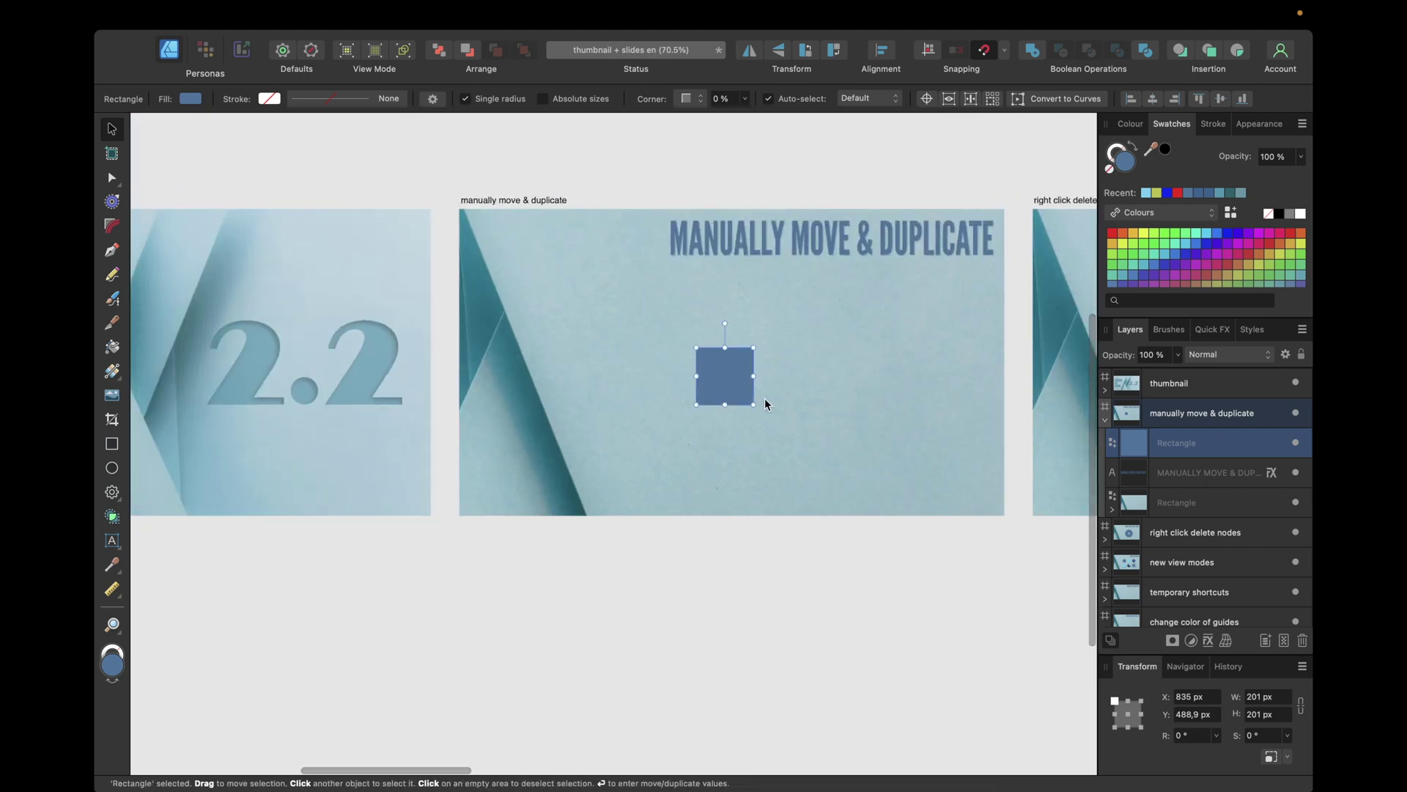
{"action": "scroll", "coordinate": [795, 389], "scroll_direction": "right", "scroll_amount": 2}
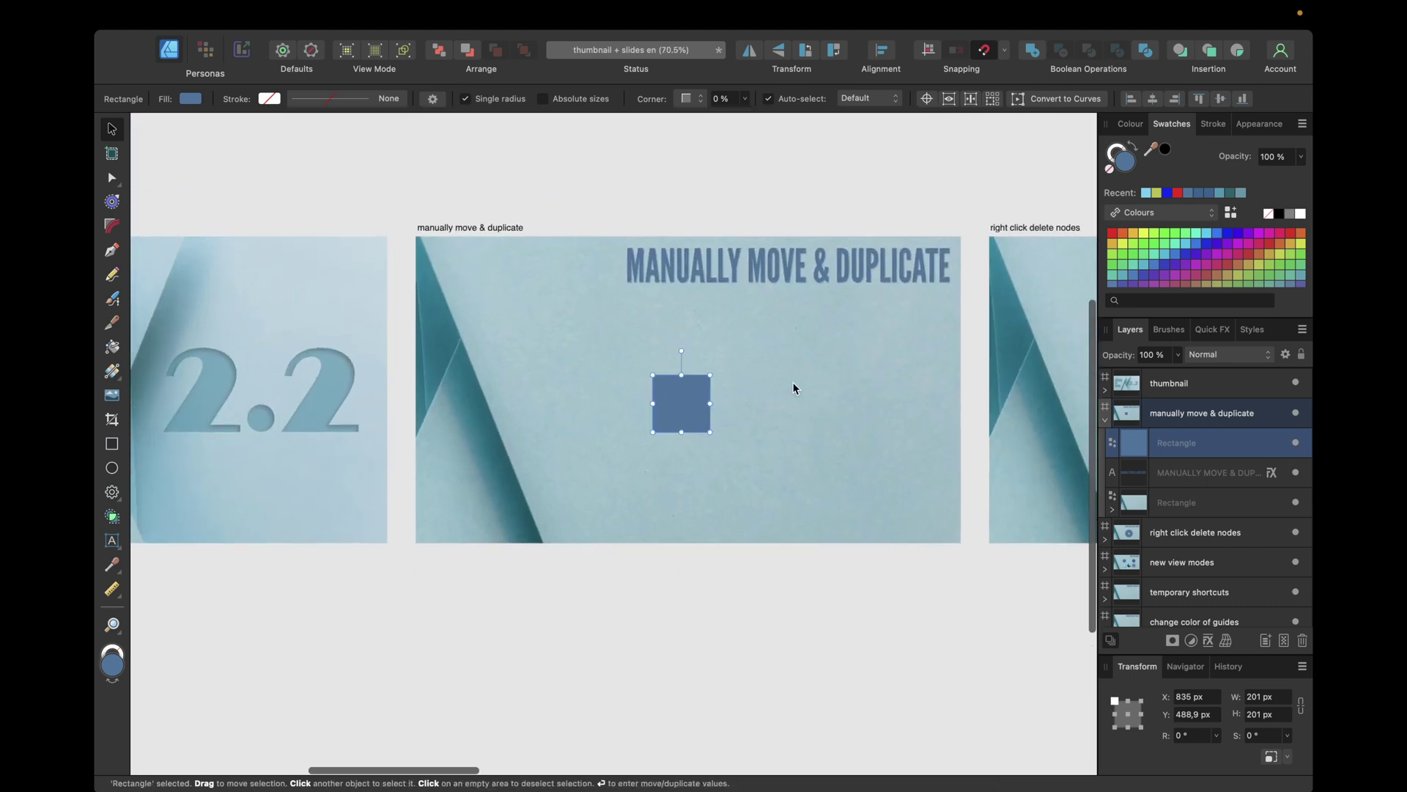
{"action": "scroll", "coordinate": [796, 389], "scroll_direction": "right", "scroll_amount": 10}
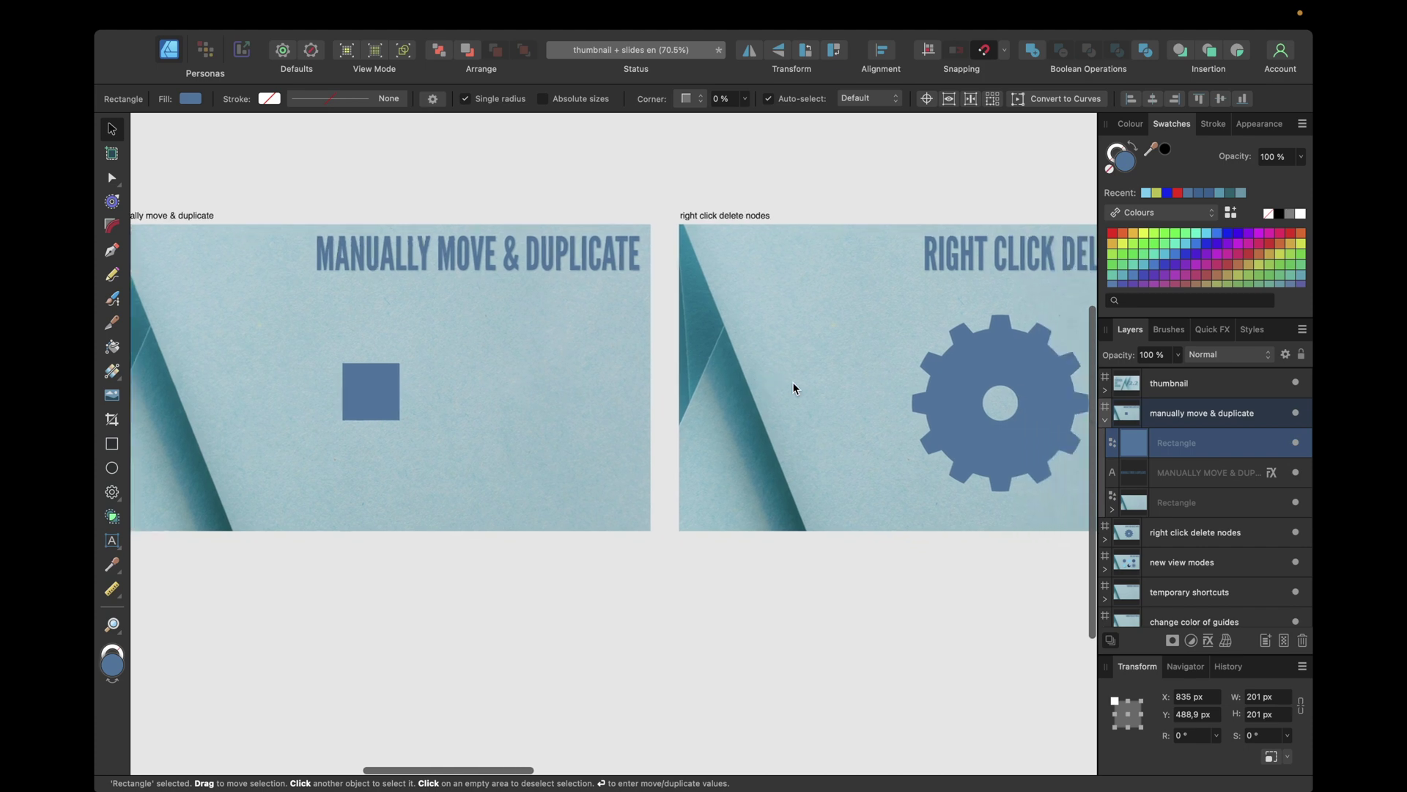
{"action": "scroll", "coordinate": [795, 388], "scroll_direction": "right", "scroll_amount": 9}
{"action": "scroll", "coordinate": [795, 389], "scroll_direction": "up", "scroll_amount": 2}
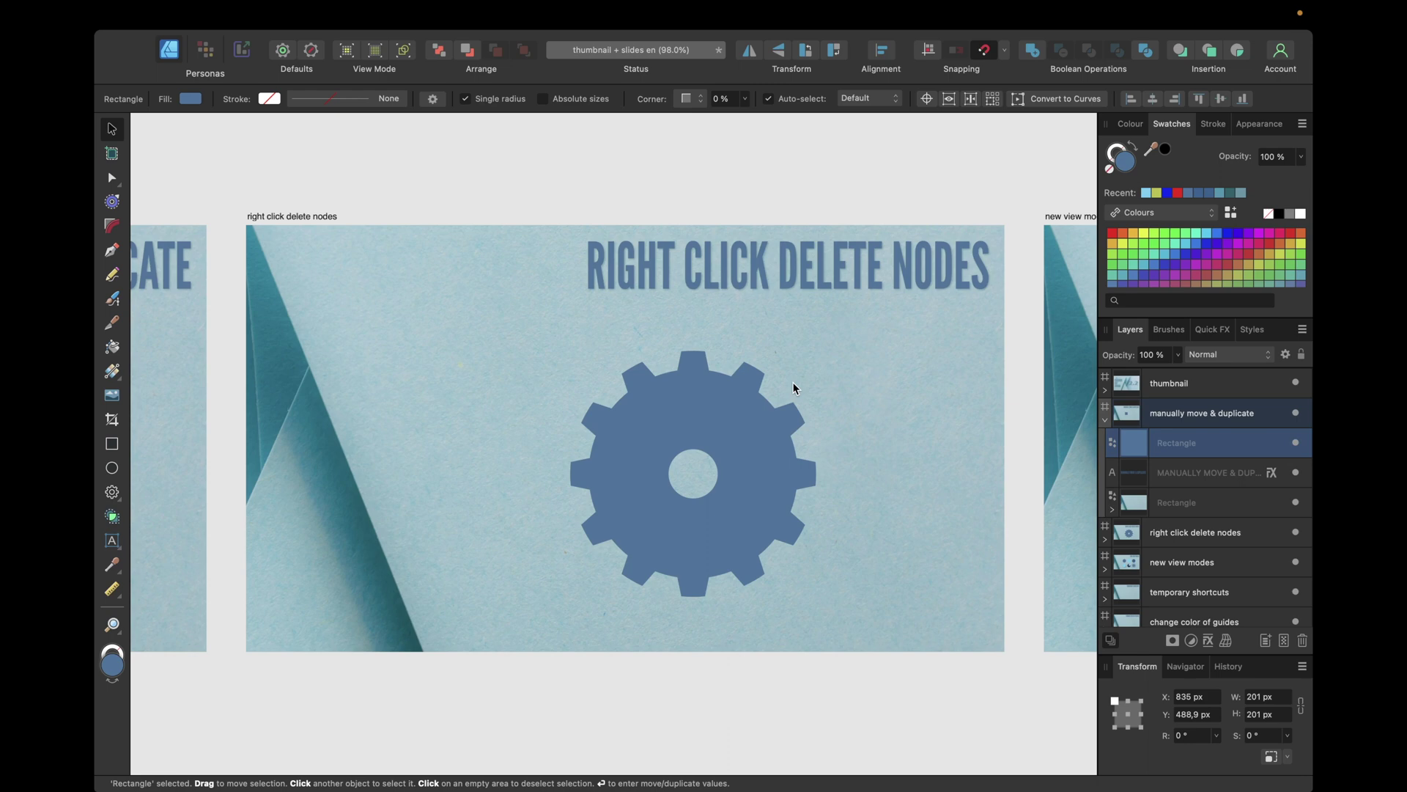
{"action": "left_click", "coordinate": [731, 401]}
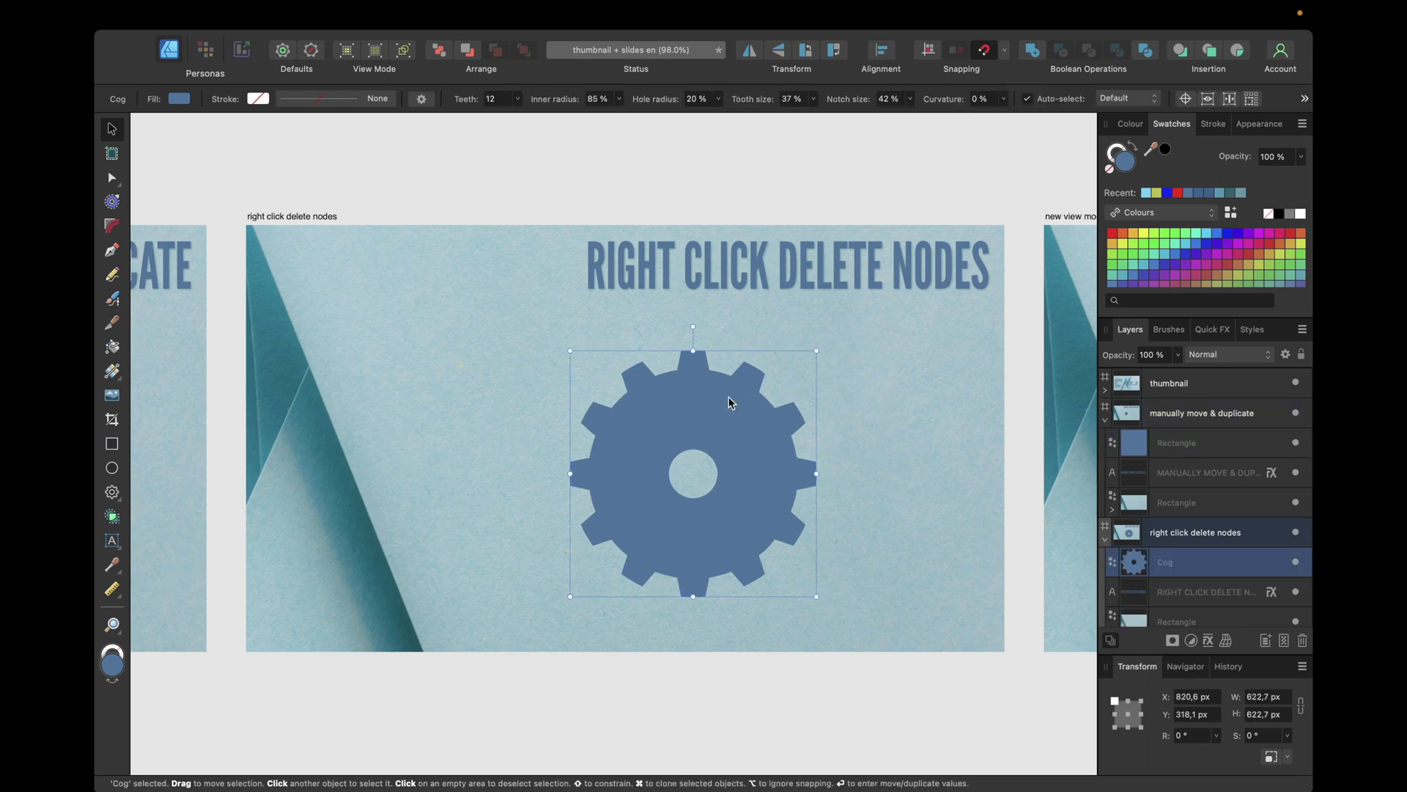
{"action": "left_click", "coordinate": [1304, 100]}
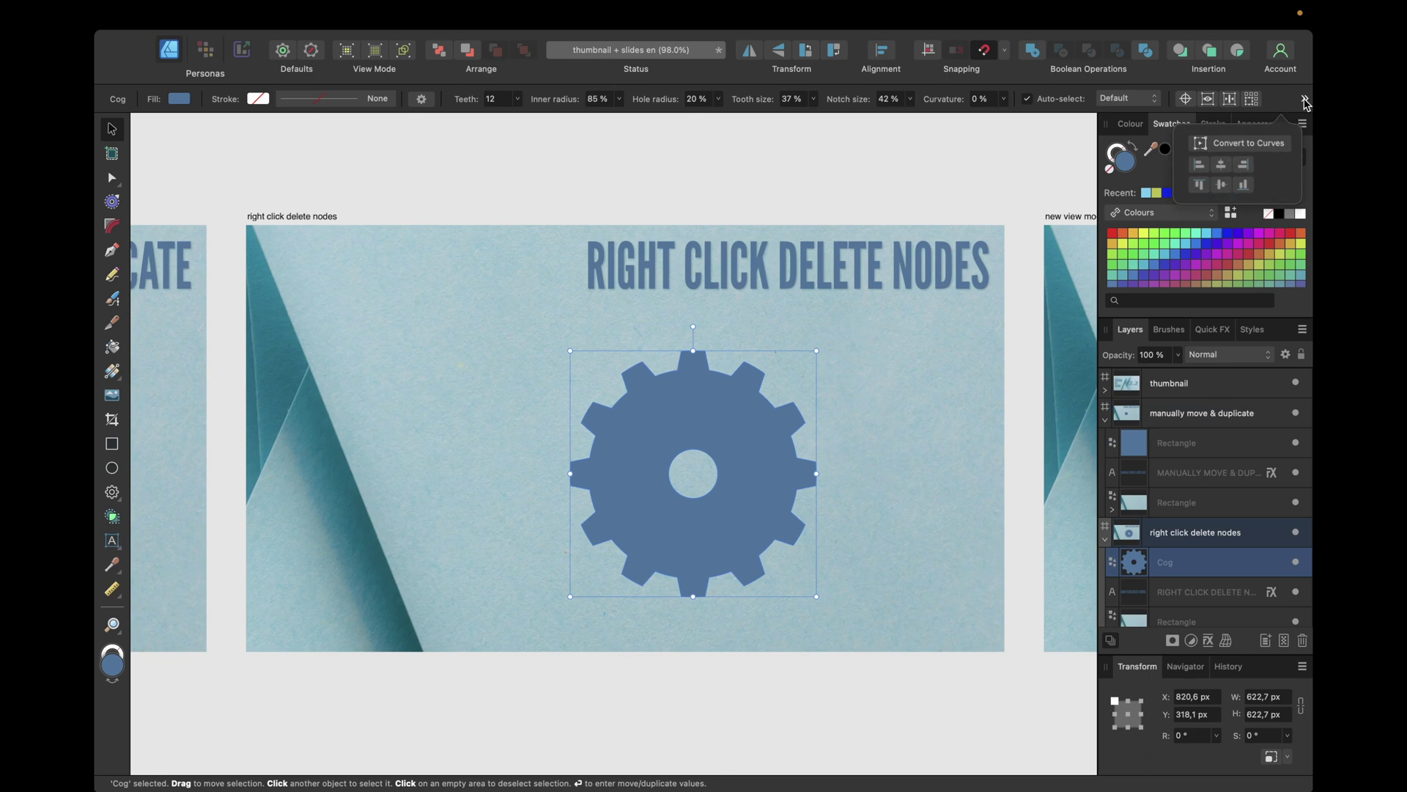
{"action": "left_click", "coordinate": [1260, 144]}
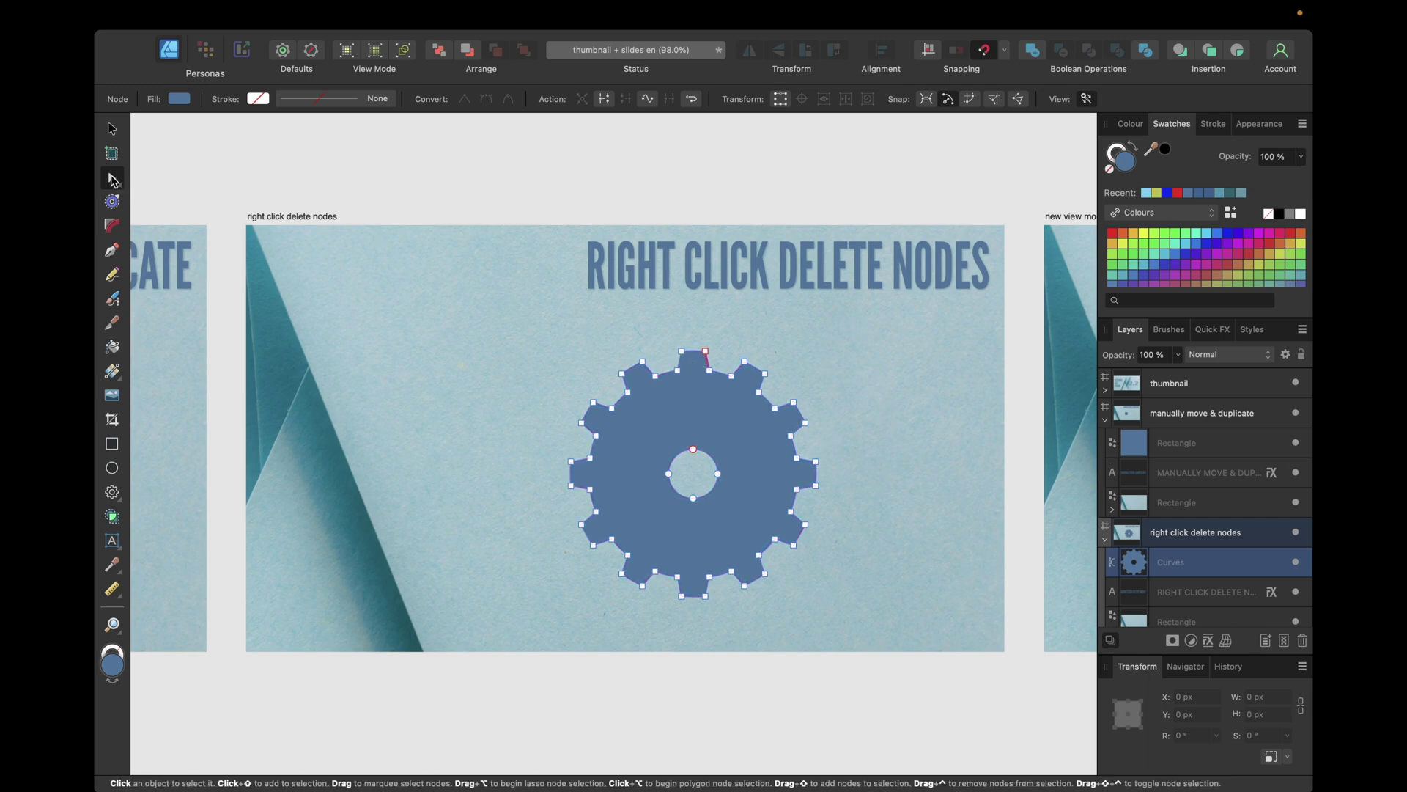
- Delete the two outer nodes of the cog's top tooth to flatten it into the rim
{"action": "right_click", "coordinate": [682, 352]}
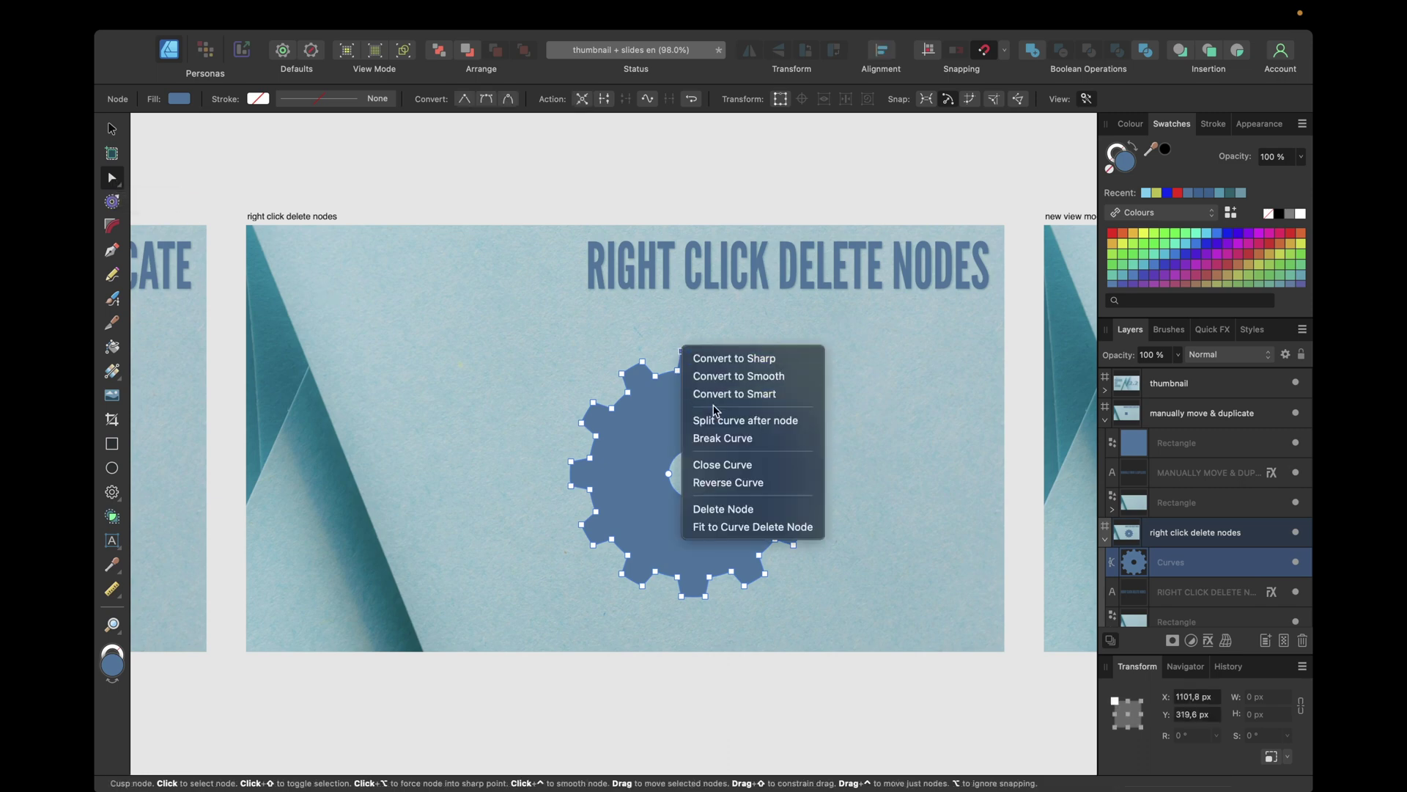
{"action": "left_click", "coordinate": [720, 509]}
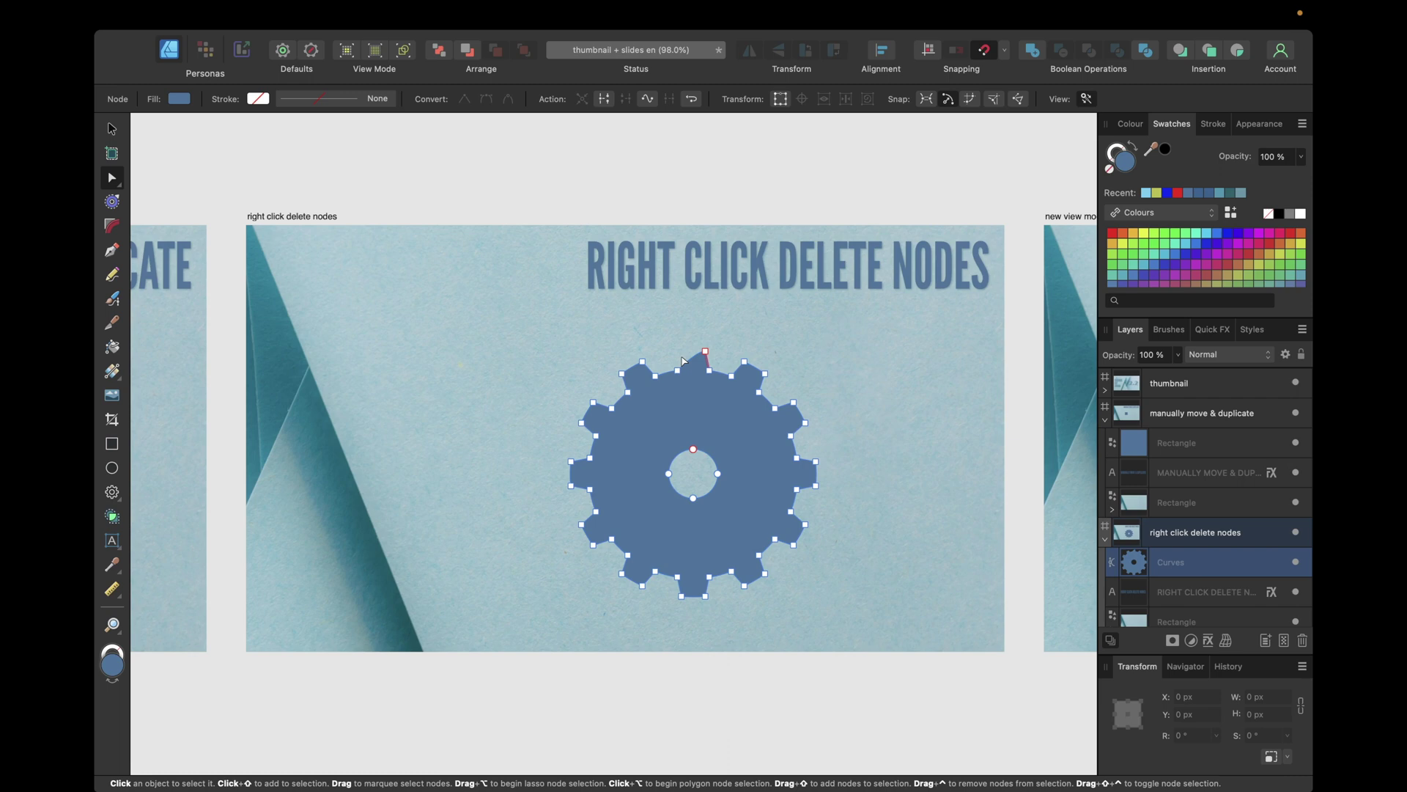
{"action": "left_click", "coordinate": [705, 352]}
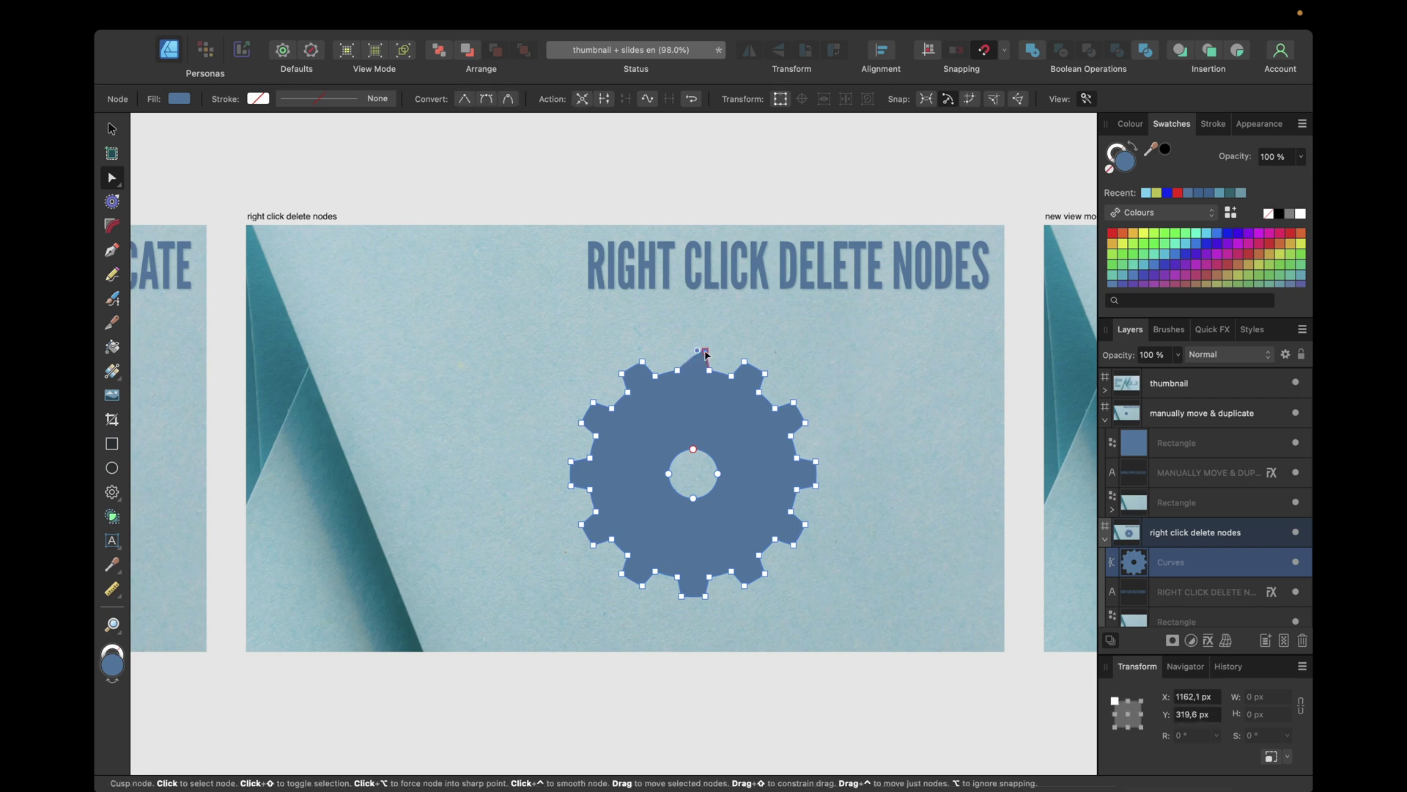
{"action": "key", "text": "Delete"}
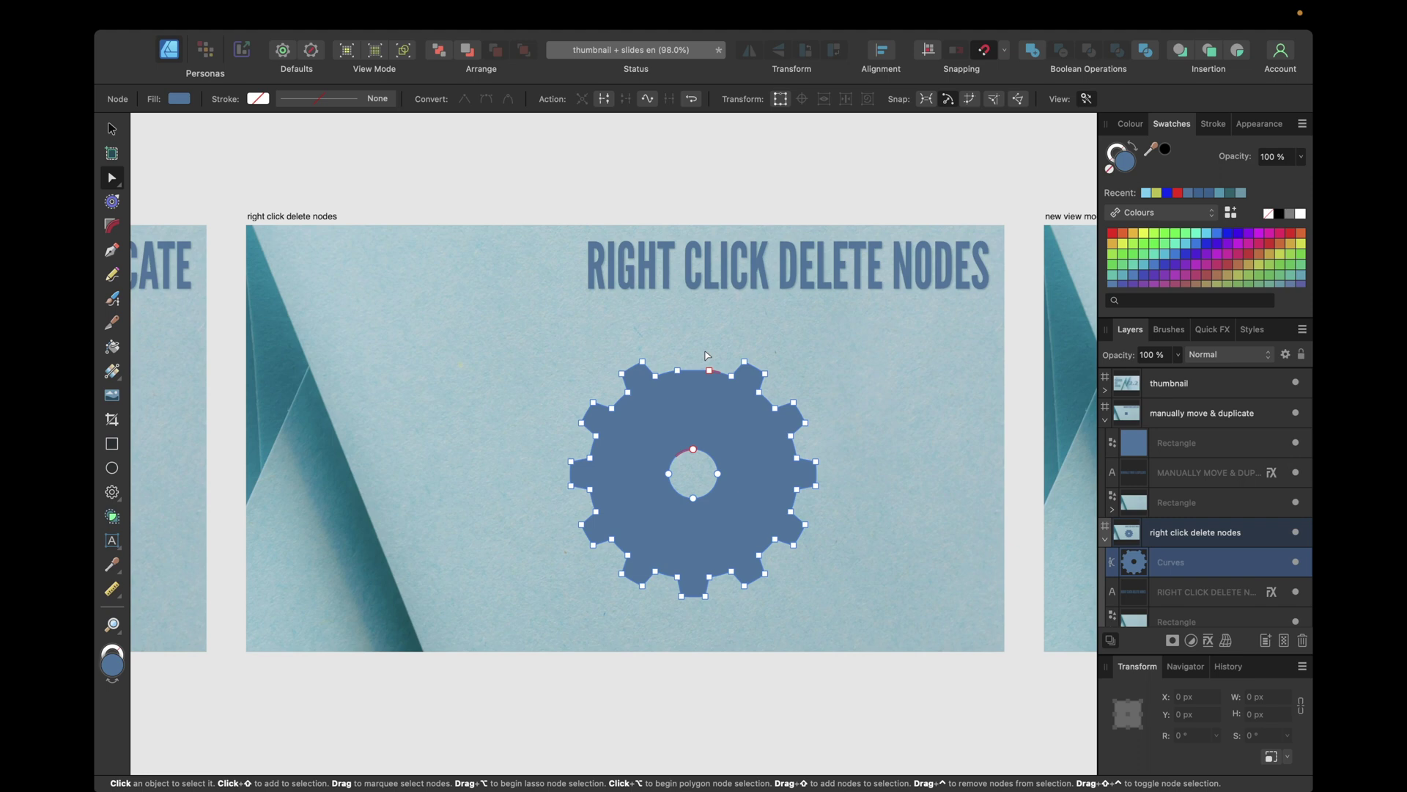
- Select the outer nodes of the tooth just right of the cog's top and delete them together
{"action": "left_click_drag", "start_coordinate": [739, 346], "coordinate": [764, 377]}
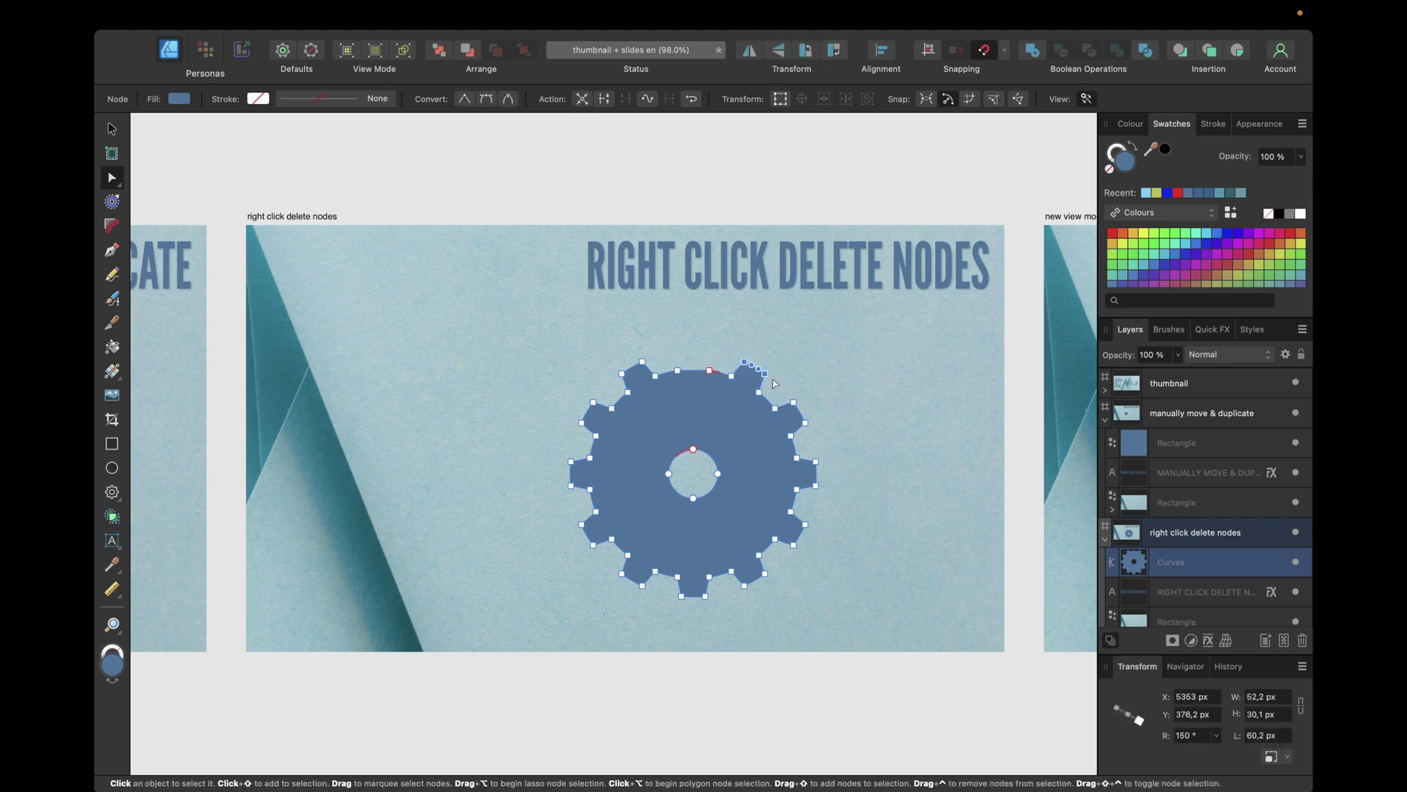
{"action": "right_click", "coordinate": [763, 377]}
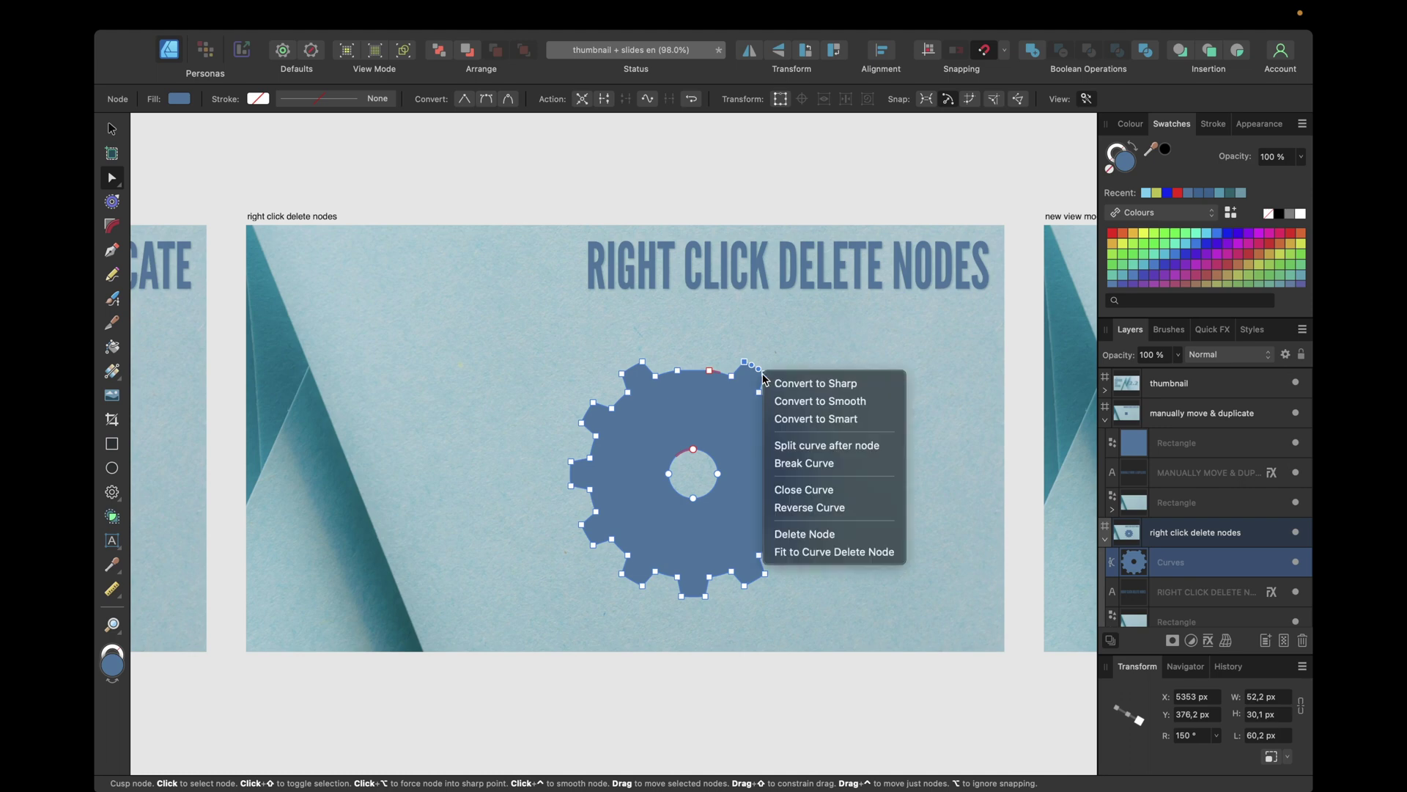
{"action": "left_click", "coordinate": [807, 534]}
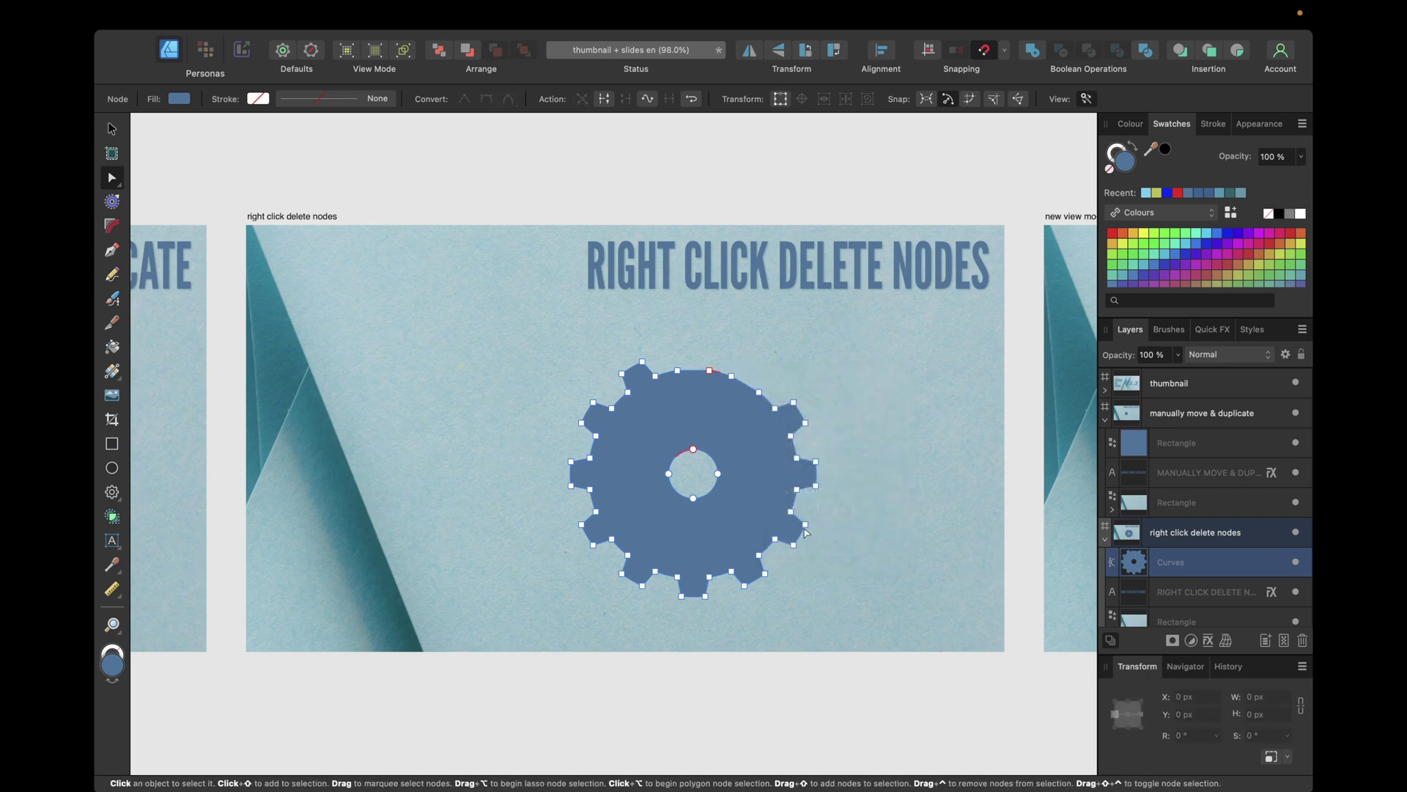
- Delete the outer nodes of the cog's upper-right and far-right teeth in one operation
{"action": "left_click", "coordinate": [798, 412]}
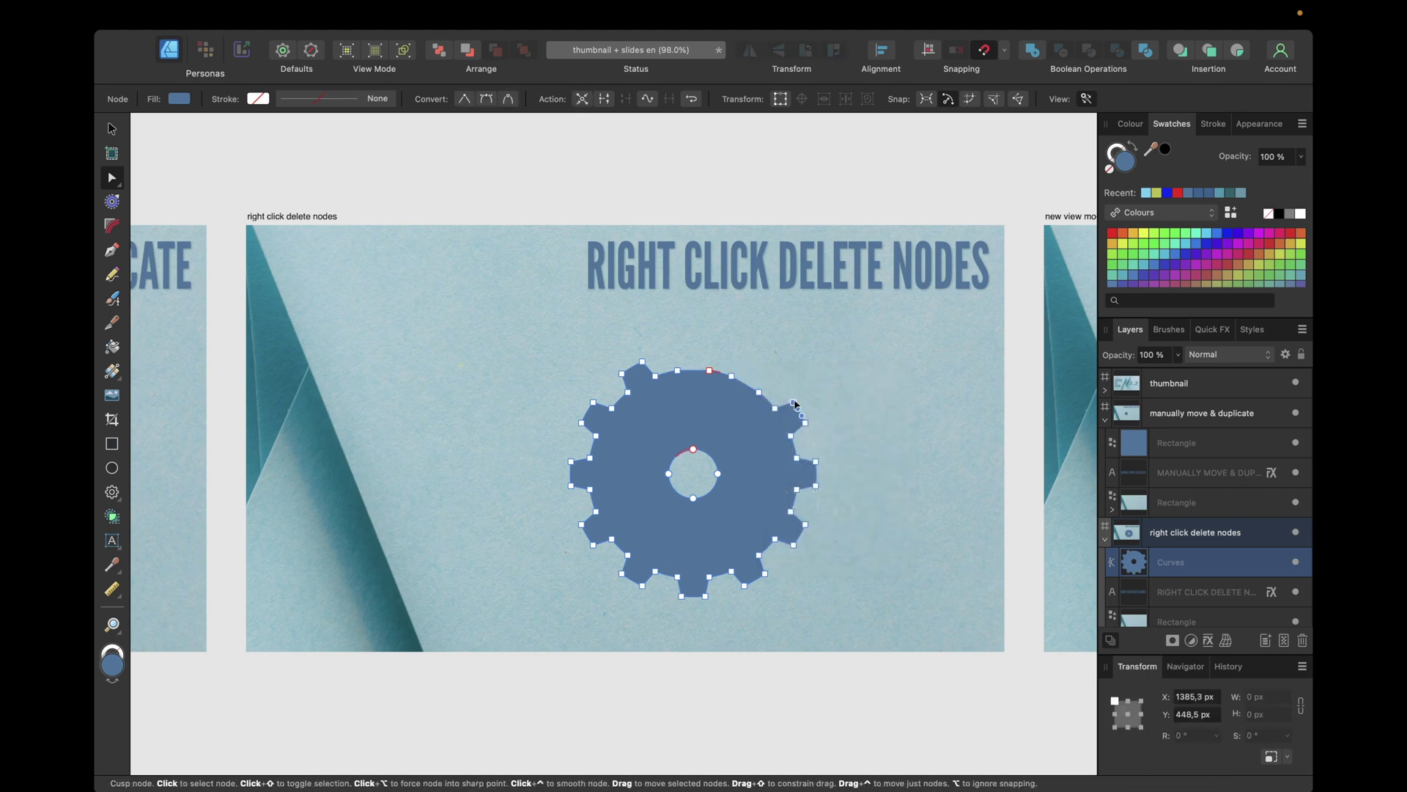
{"action": "left_click", "coordinate": [816, 484]}
{"action": "right_click", "coordinate": [817, 484]}
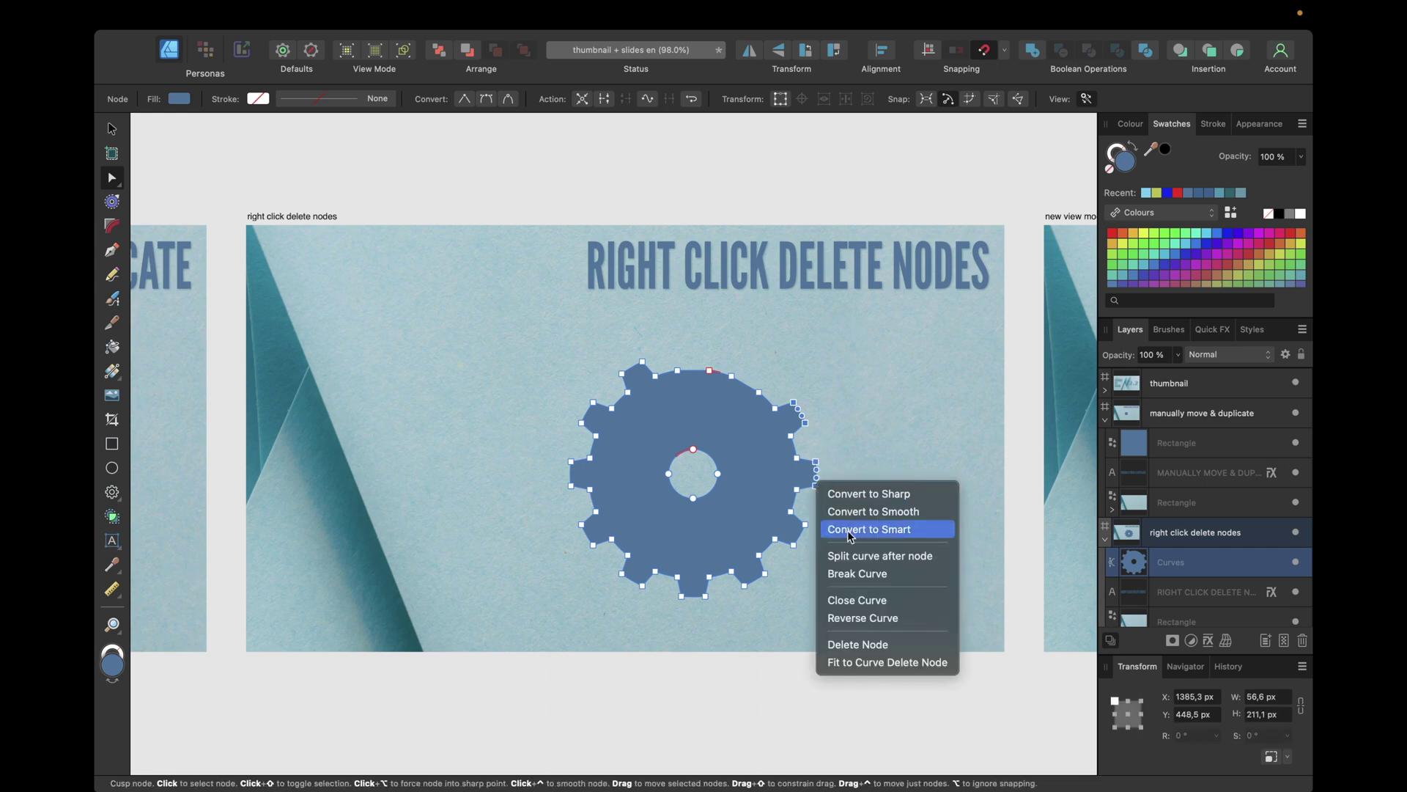
{"action": "left_click", "coordinate": [851, 641]}
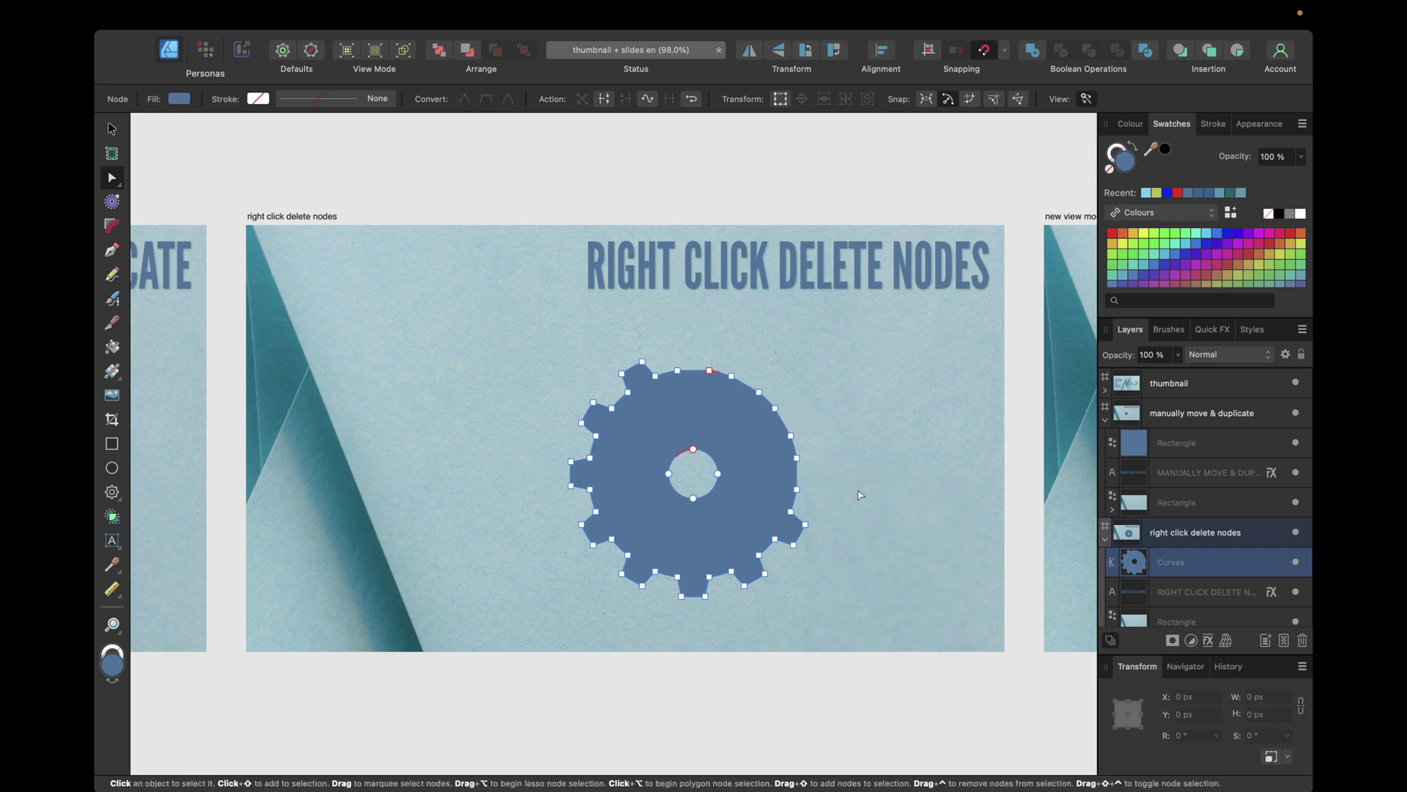
- Go to the "new view modes" artboard, deselect the cog and switch to the Move tool
{"action": "scroll", "coordinate": [860, 496], "scroll_direction": "right", "scroll_amount": 8}
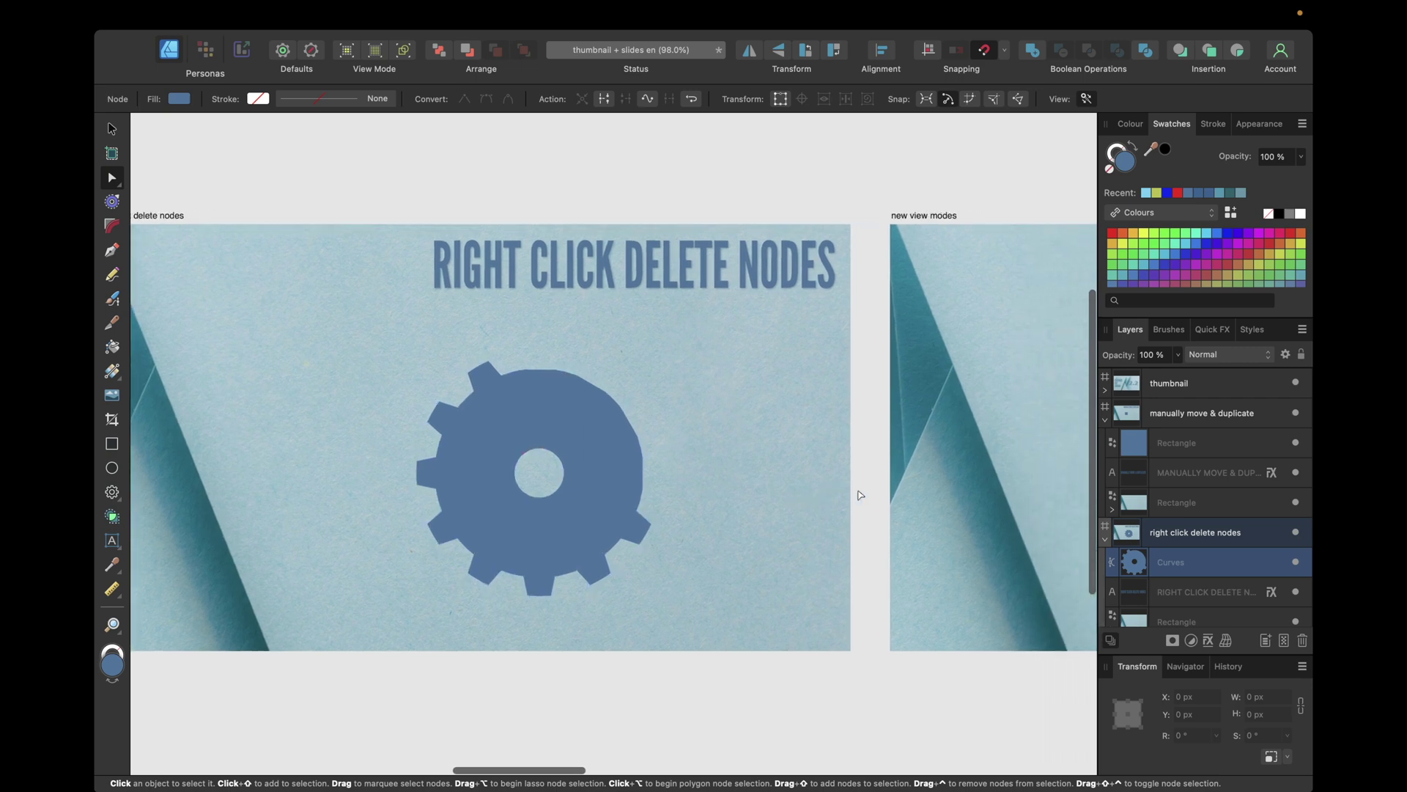
{"action": "scroll", "coordinate": [859, 496], "scroll_direction": "right", "scroll_amount": 10}
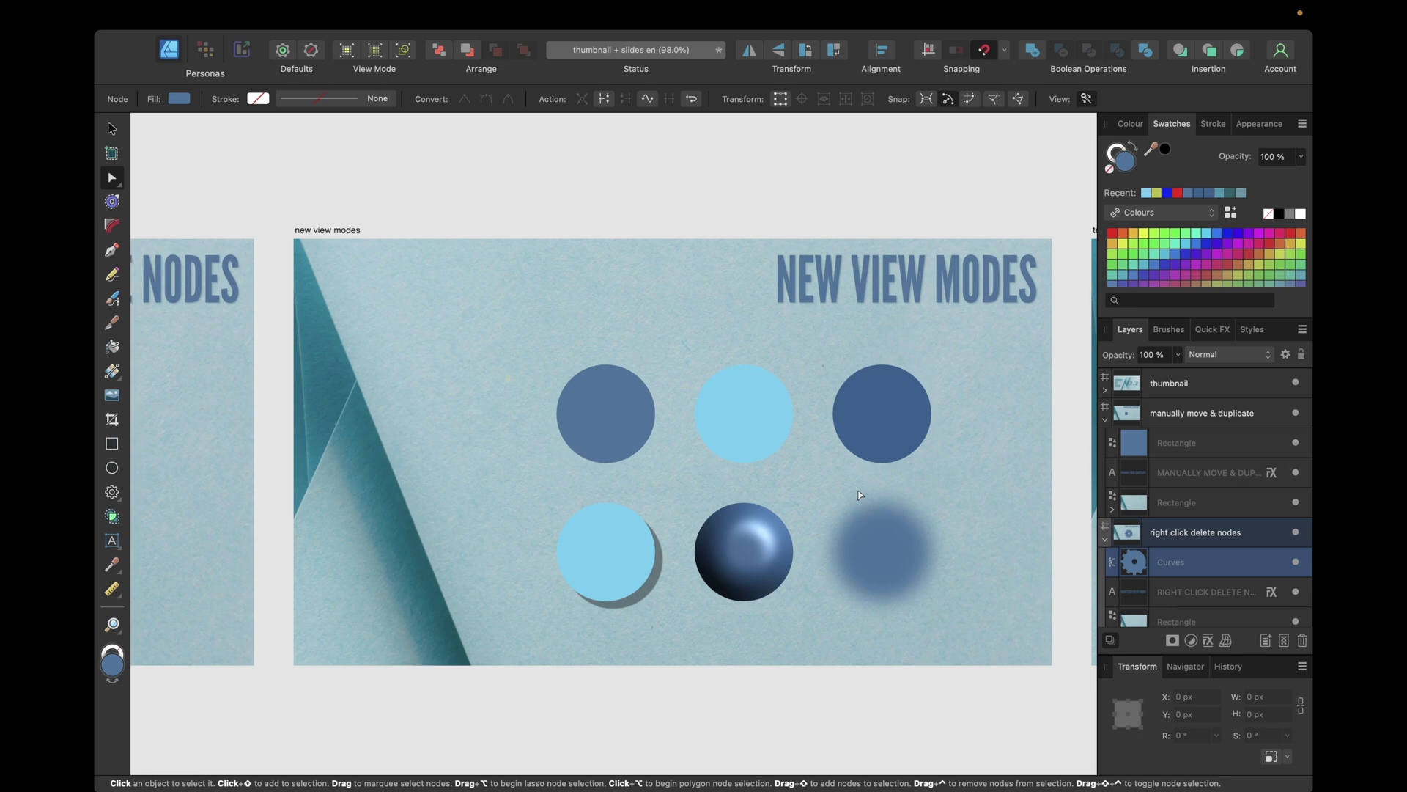
{"action": "left_click", "coordinate": [707, 218]}
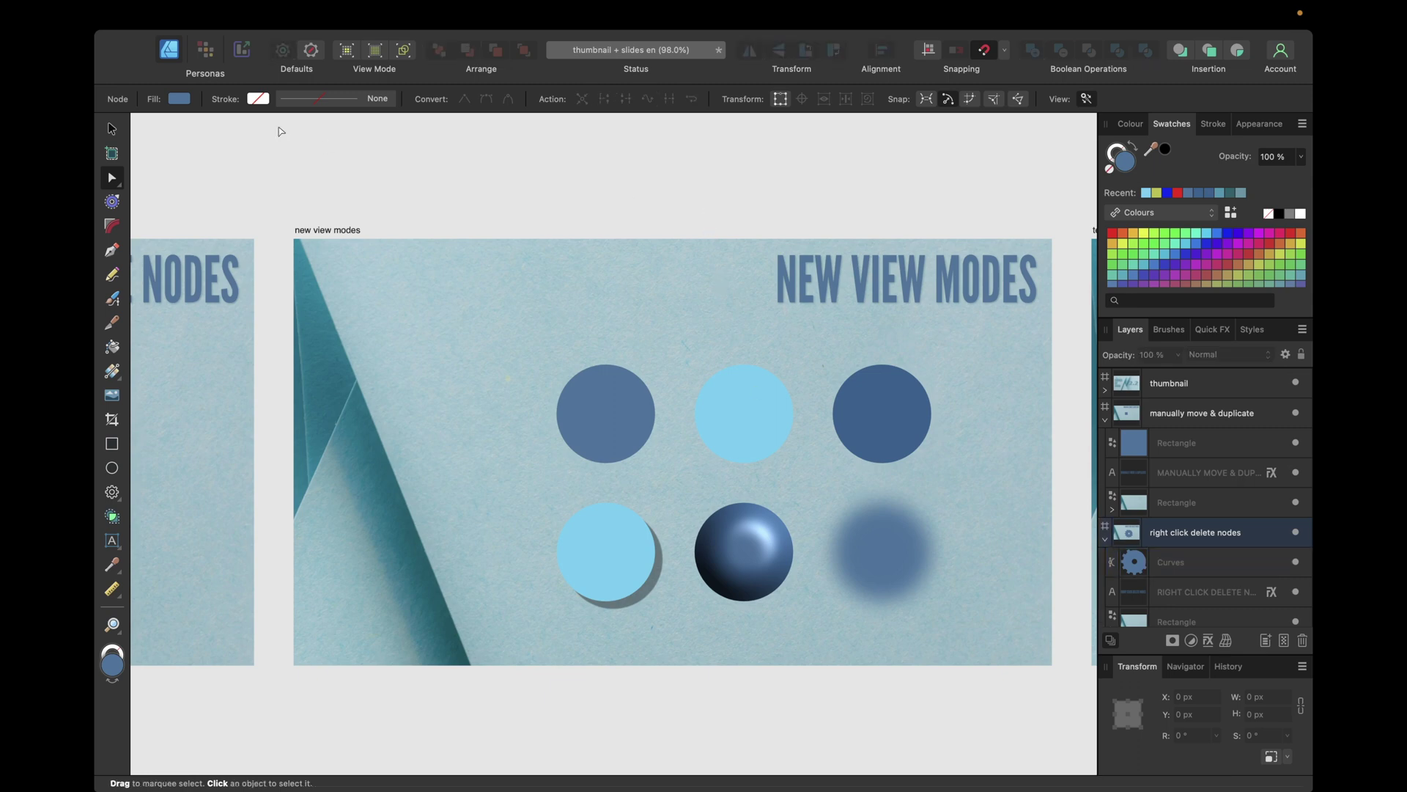
{"action": "left_click", "coordinate": [111, 131]}
- Turn on the Greyscale view mode for the document and add Hide Effects to it
{"action": "left_click", "coordinate": [461, 13]}
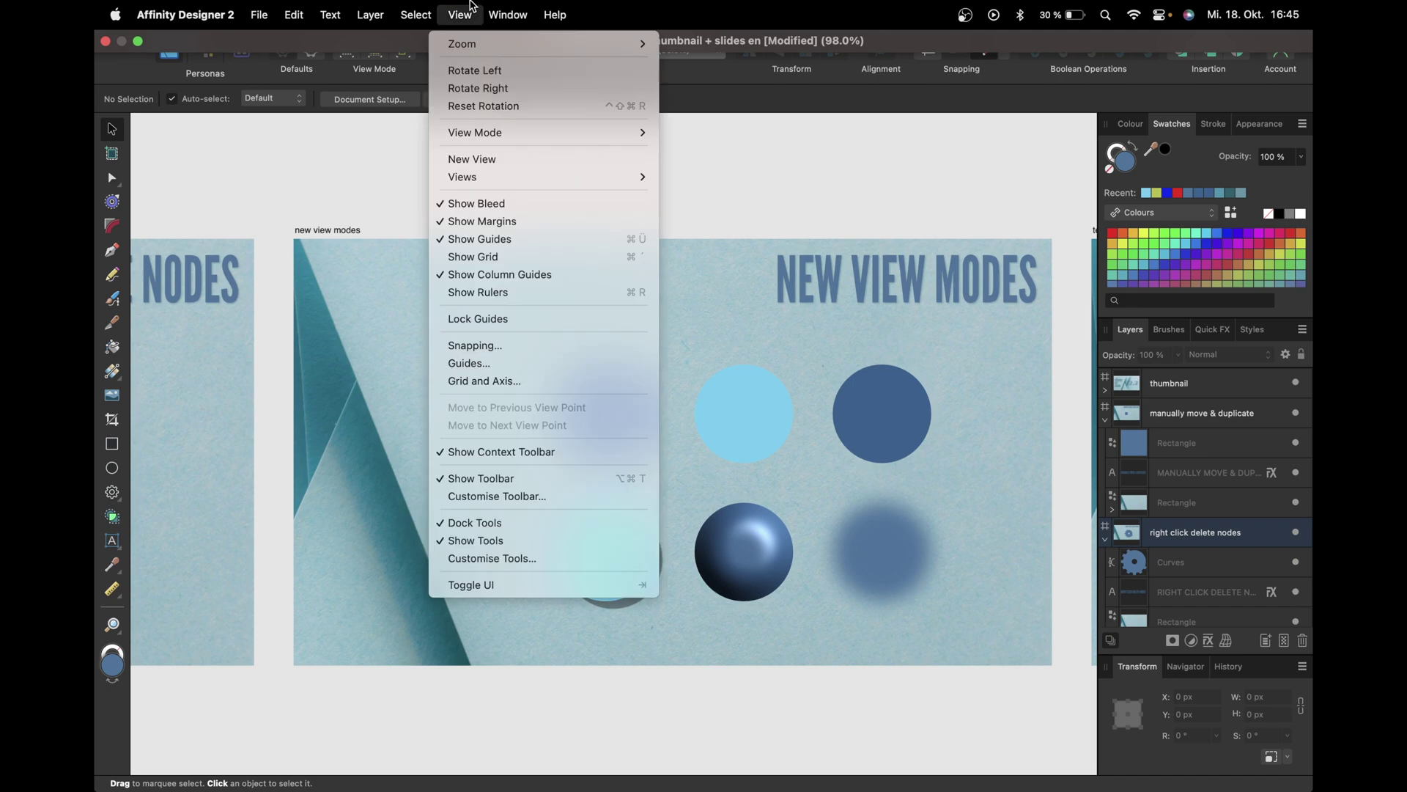
{"action": "mouse_move", "coordinate": [527, 132]}
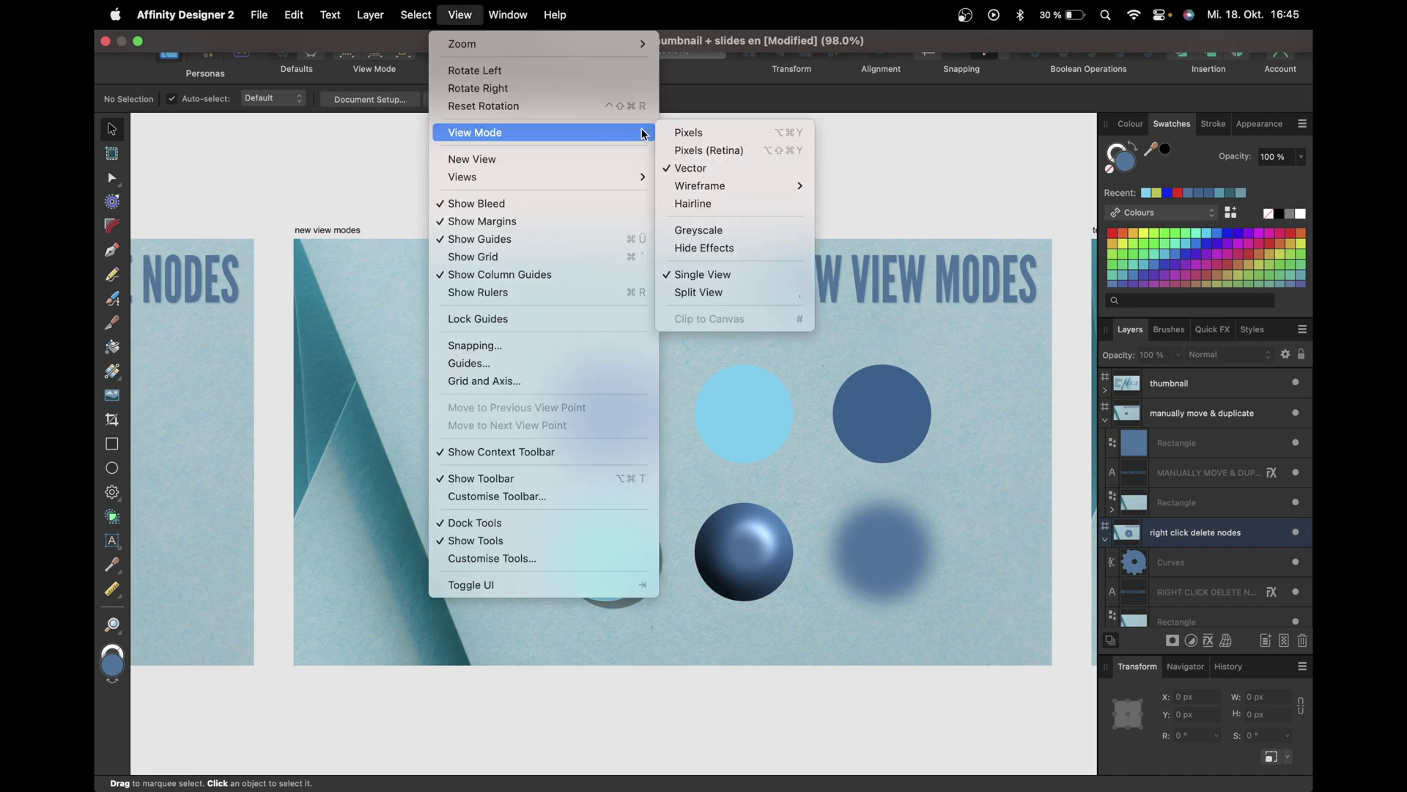
{"action": "left_click", "coordinate": [693, 232]}
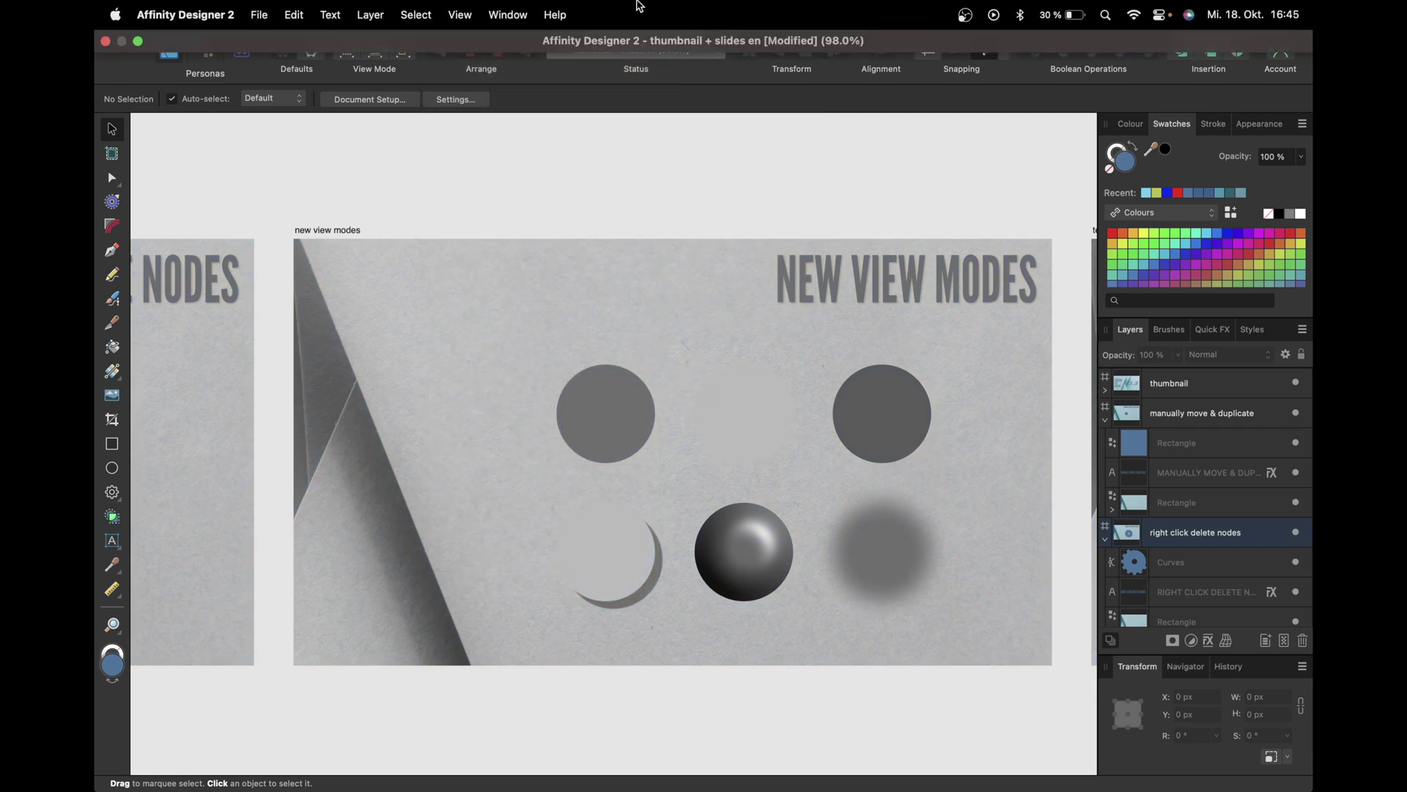
{"action": "left_click", "coordinate": [460, 15]}
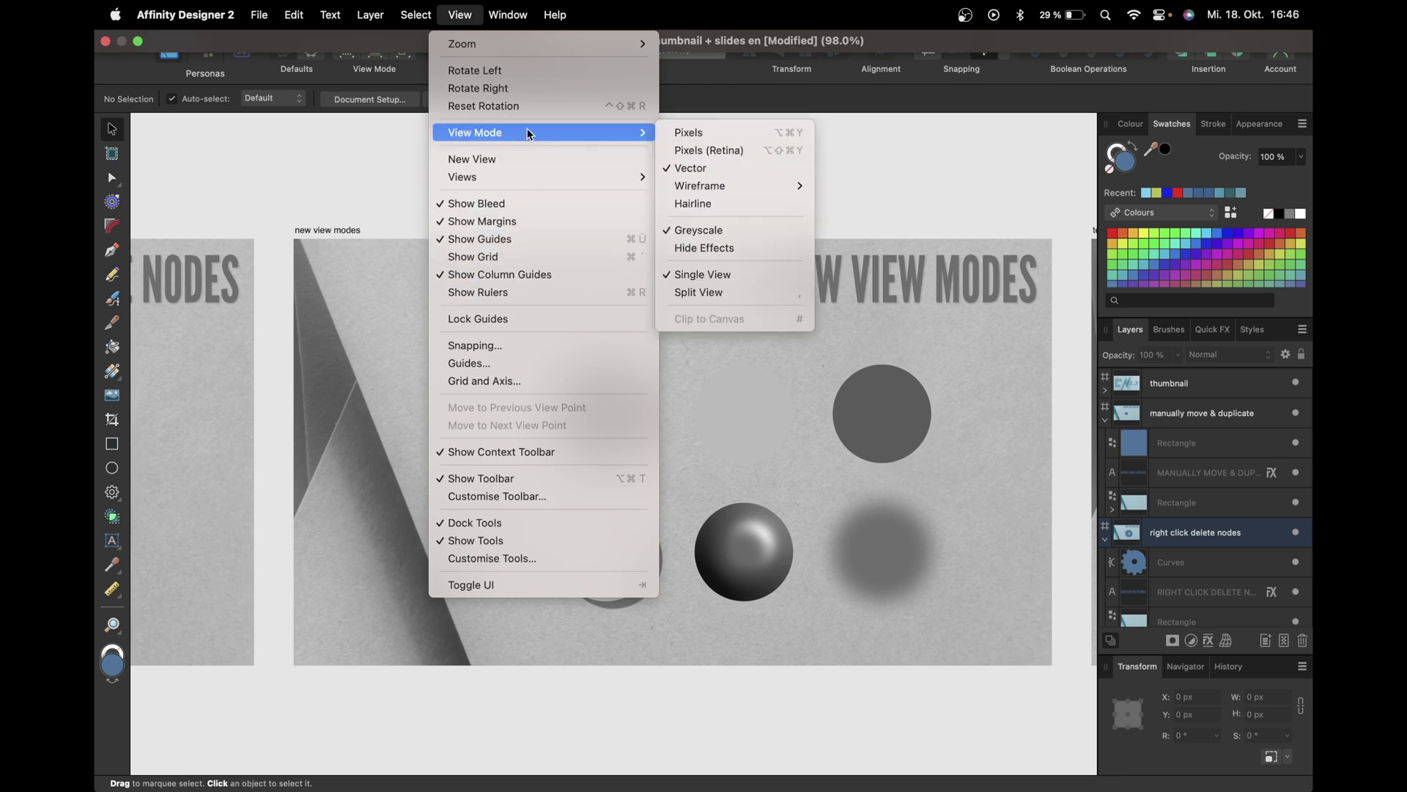
{"action": "left_click", "coordinate": [708, 250]}
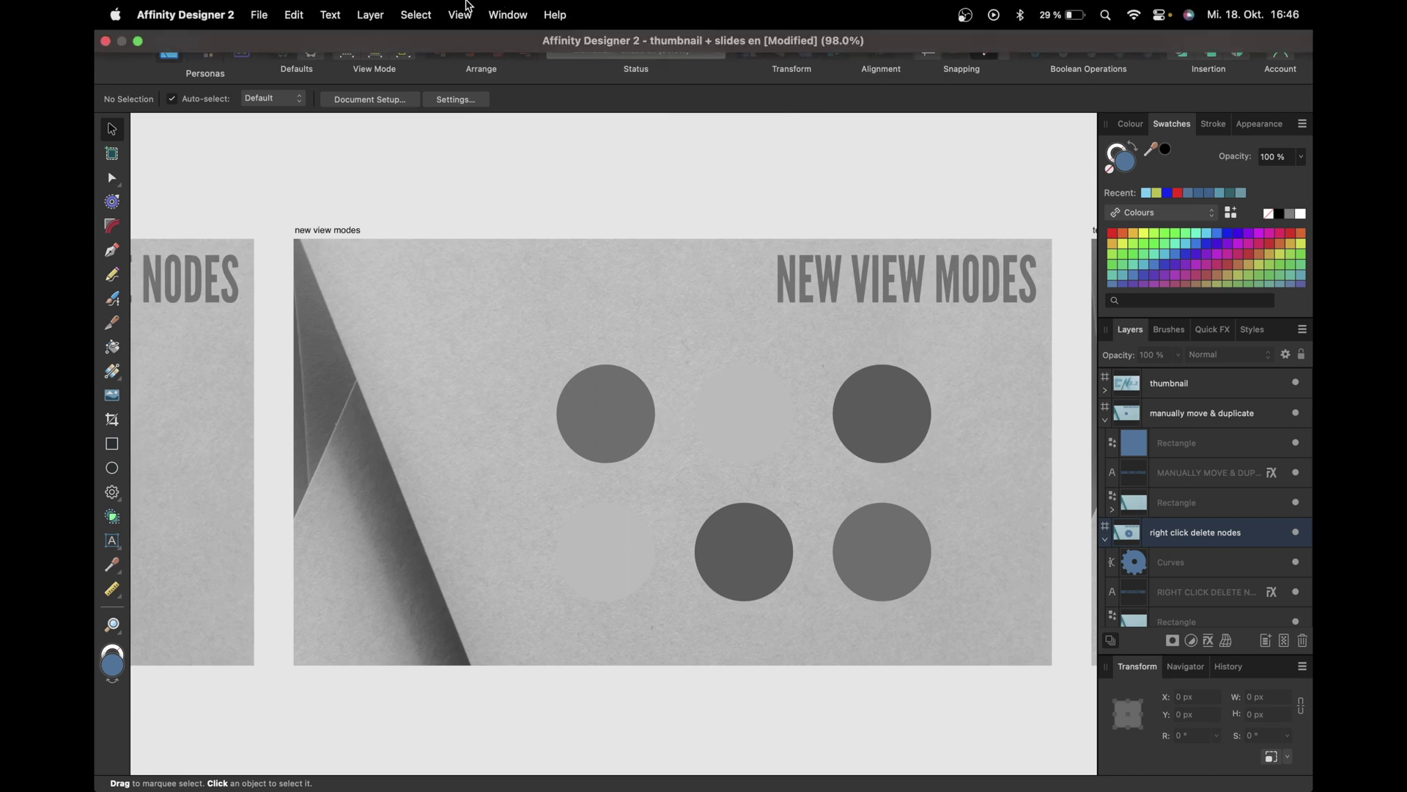
- Turn off Greyscale and Hide Effects to return to the normal colour view
{"action": "left_click", "coordinate": [460, 15]}
{"action": "mouse_move", "coordinate": [493, 132]}
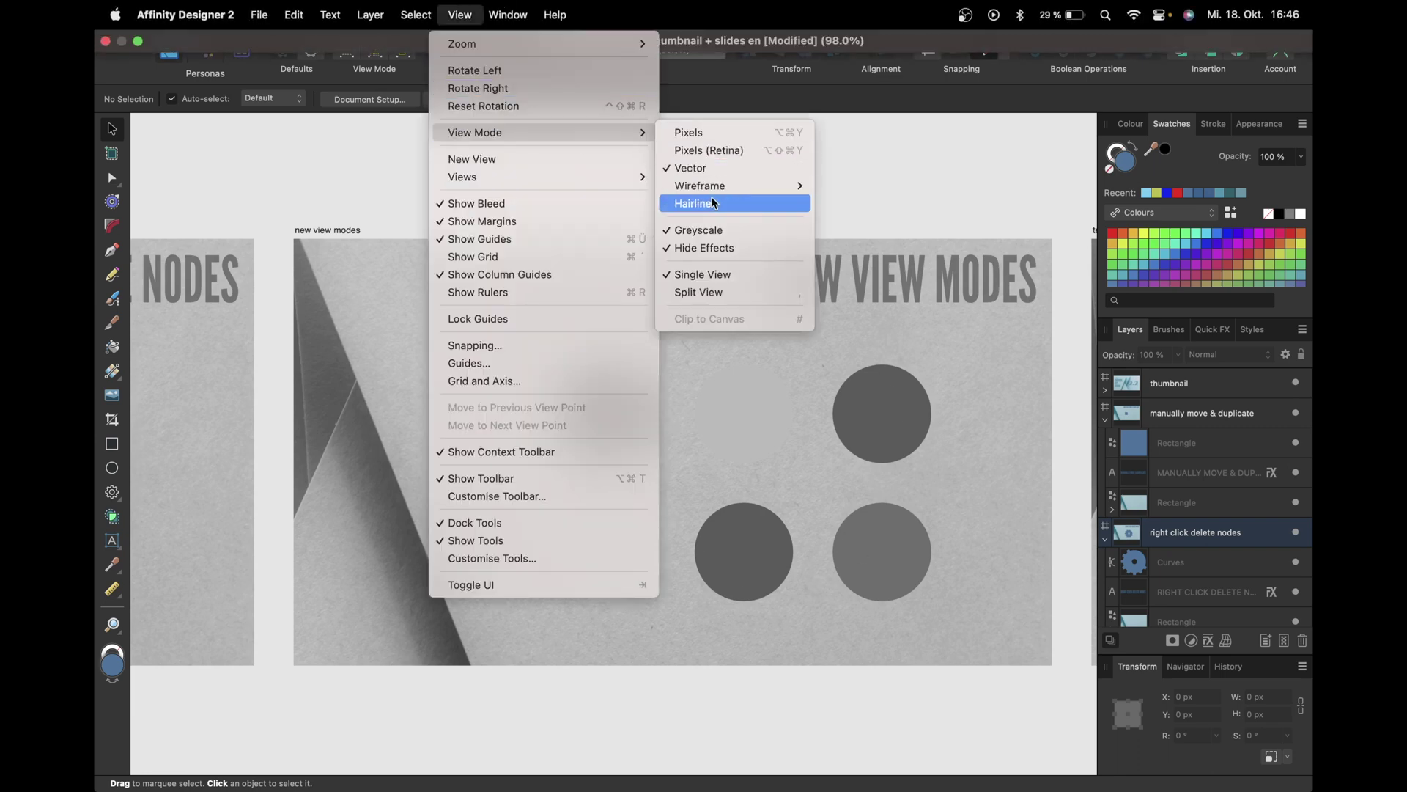
{"action": "left_click", "coordinate": [710, 230]}
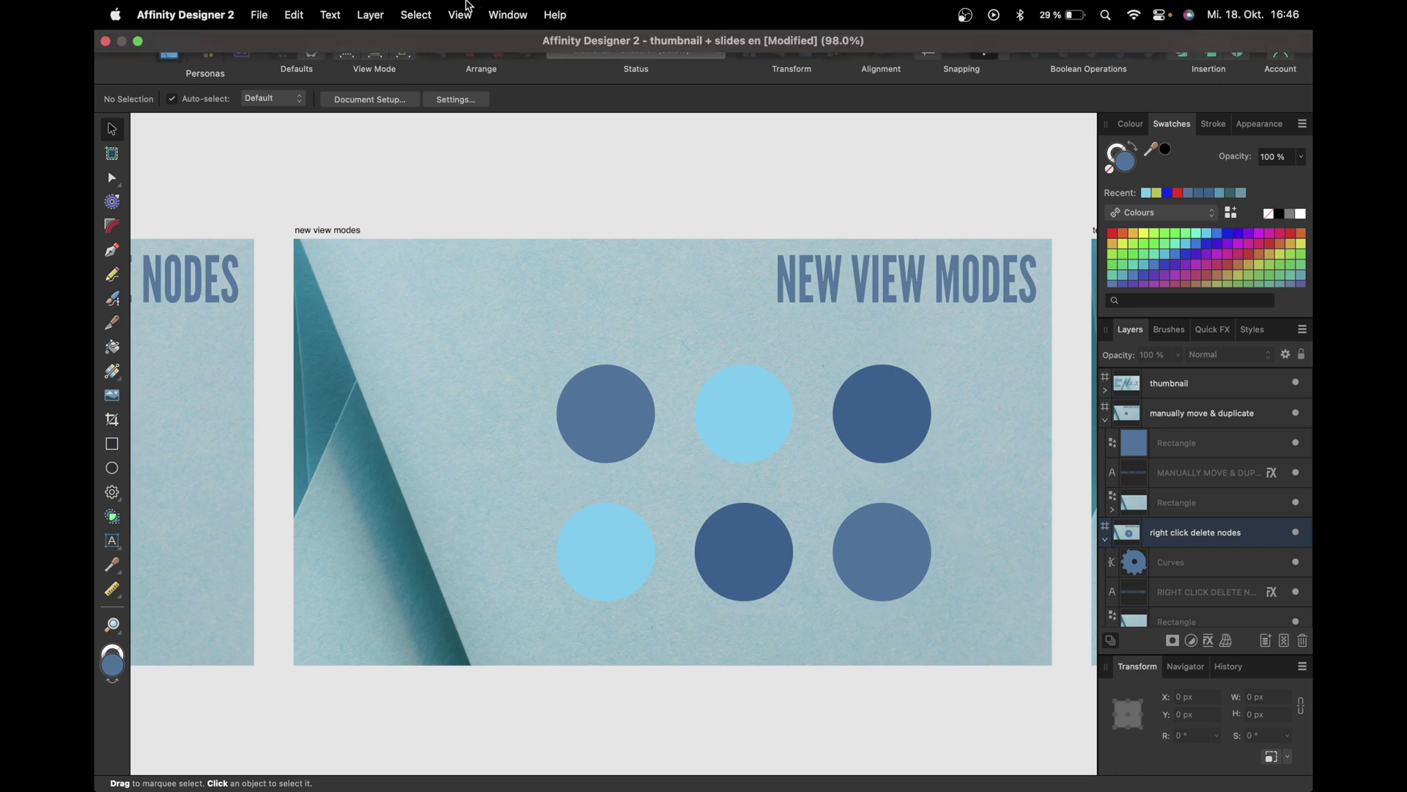
{"action": "left_click", "coordinate": [460, 14]}
{"action": "mouse_move", "coordinate": [499, 135]}
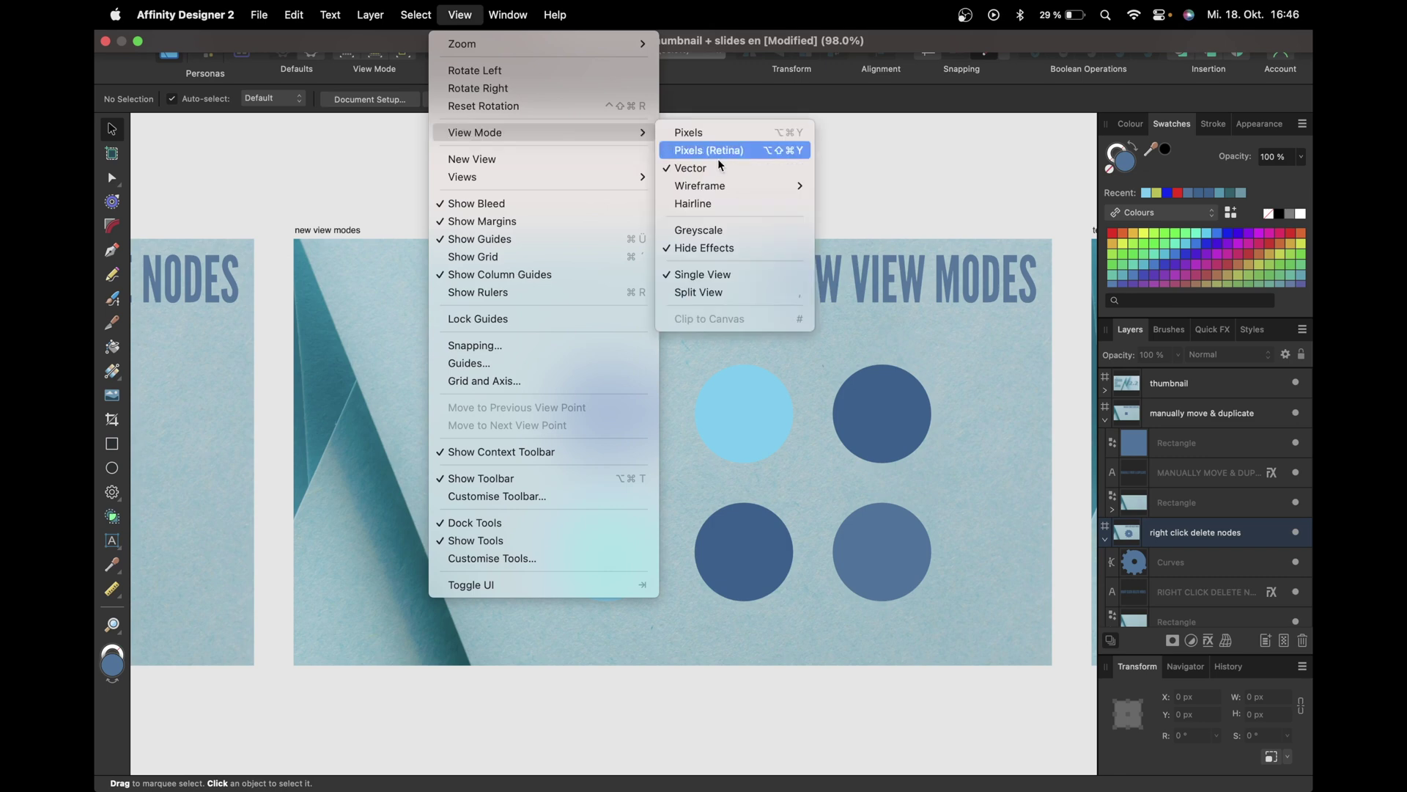
{"action": "left_click", "coordinate": [704, 248]}
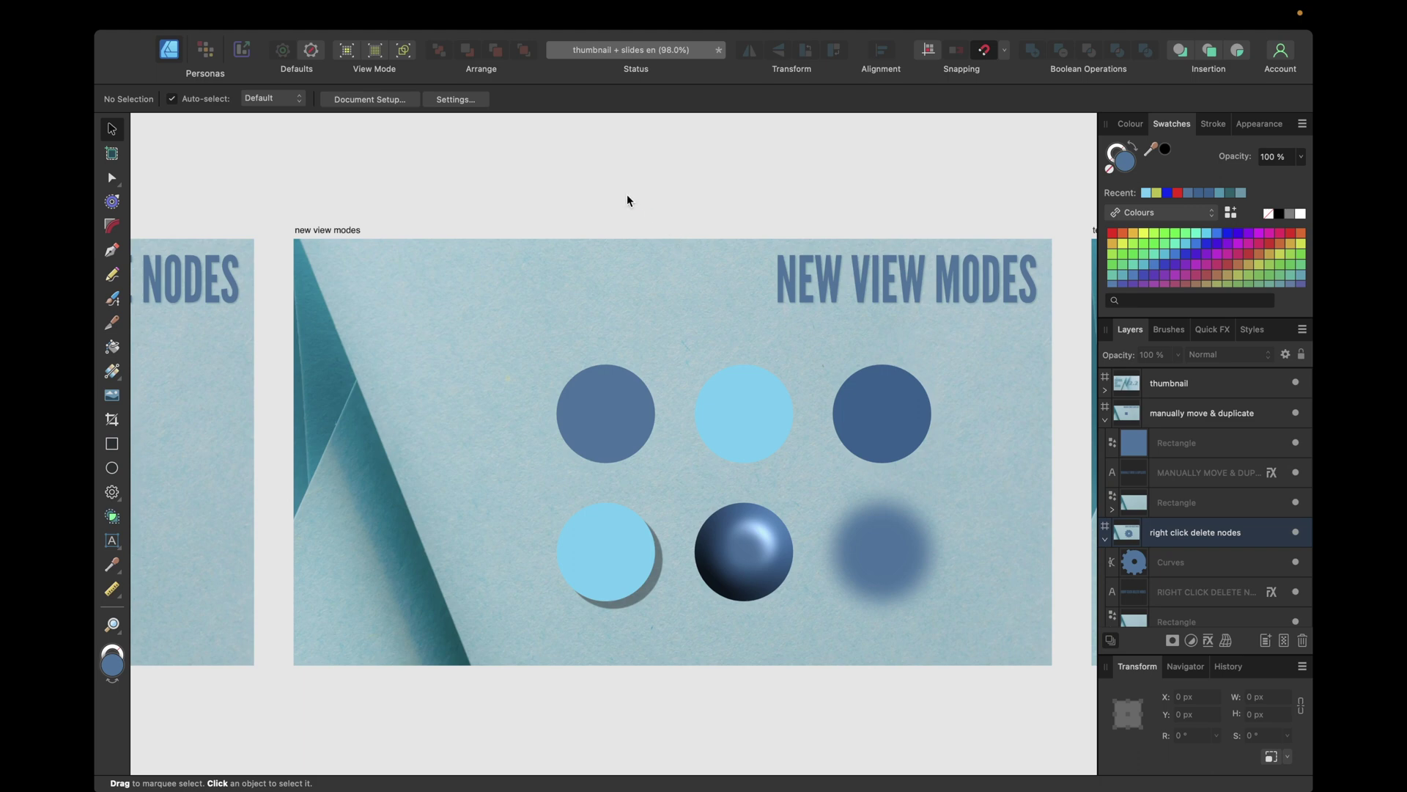
- Switch to Split View and place the divider between the first and second columns of circles
{"action": "left_click", "coordinate": [454, 13]}
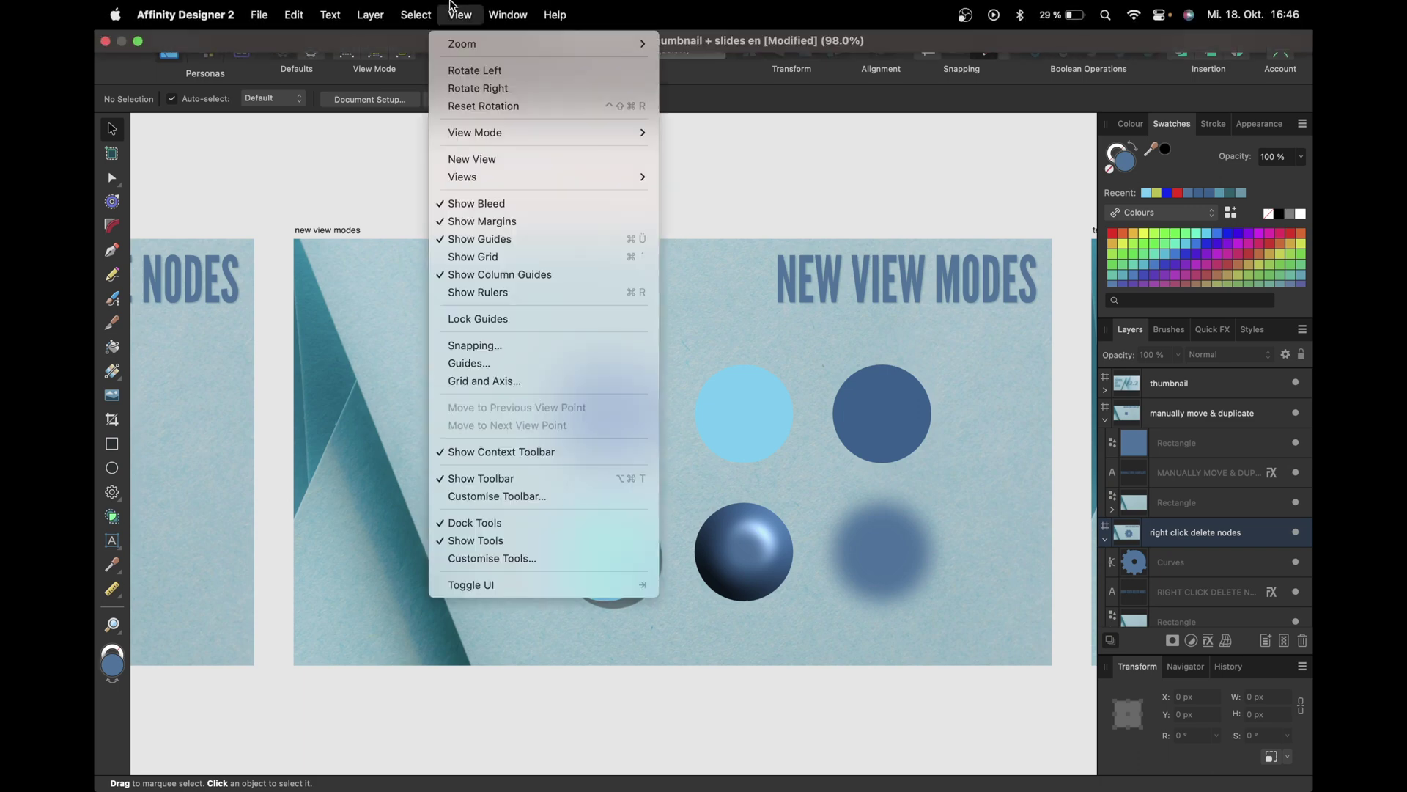
{"action": "mouse_move", "coordinate": [475, 134]}
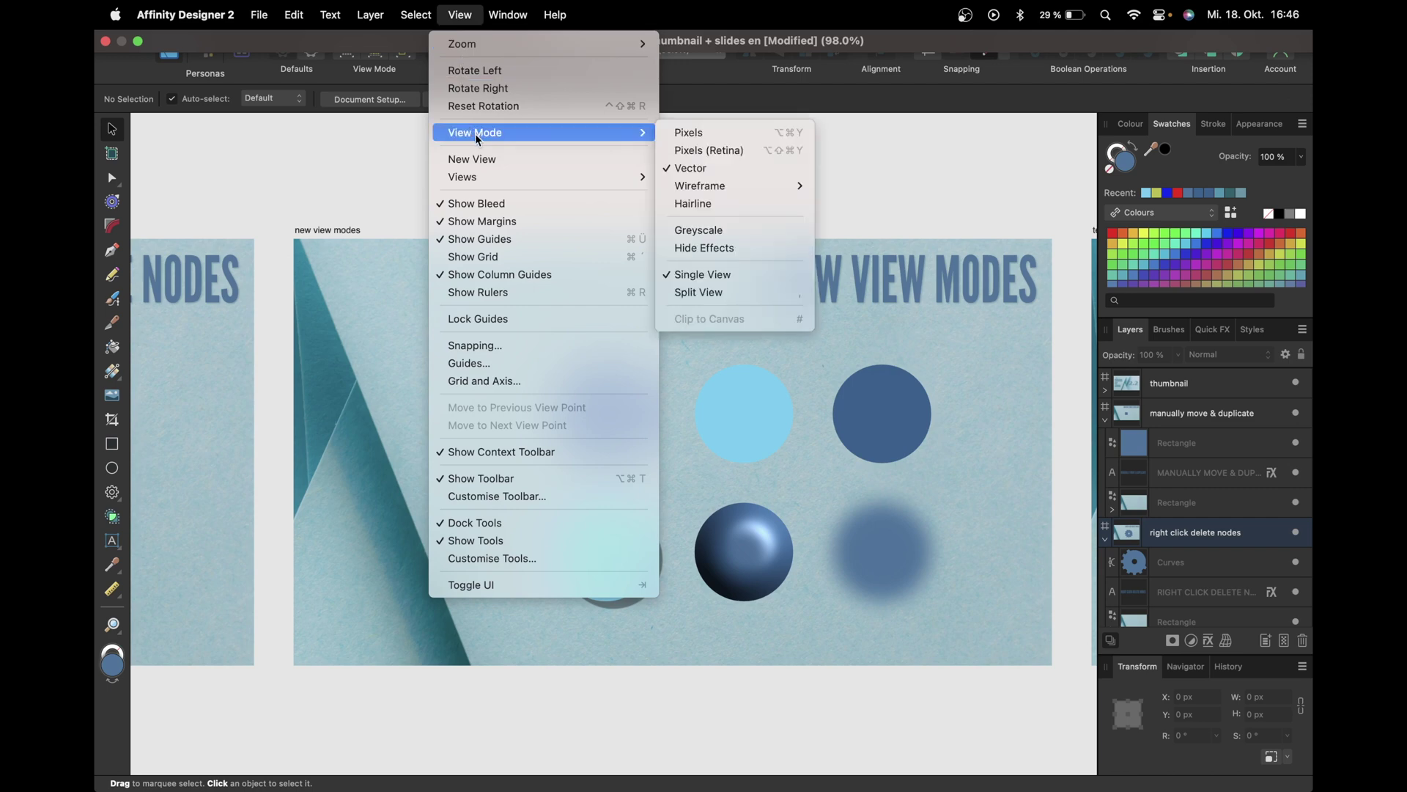
{"action": "left_click", "coordinate": [701, 291]}
{"action": "left_click_drag", "start_coordinate": [614, 678], "coordinate": [672, 719]}
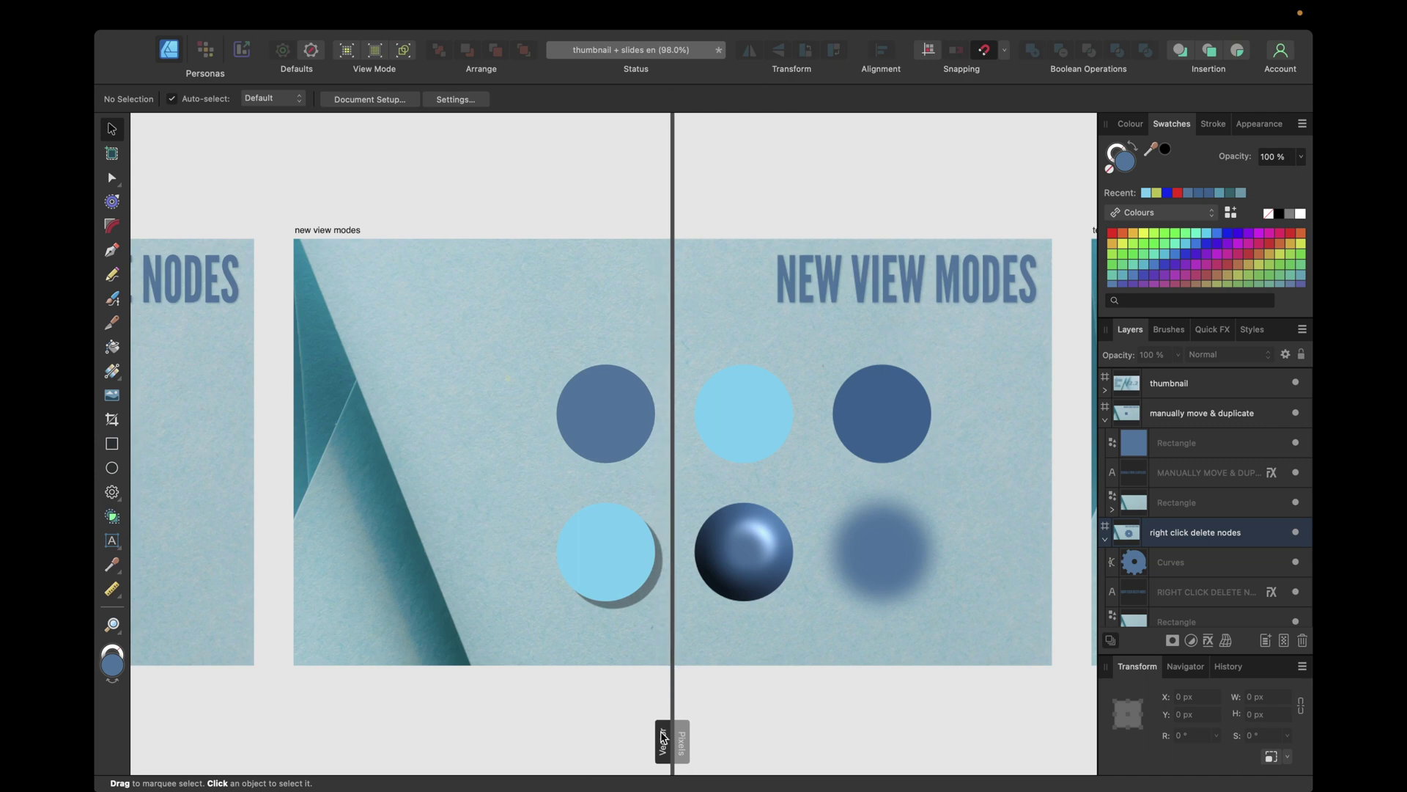
- Apply the Greyscale view mode to the Vector half of the split view
{"action": "left_click", "coordinate": [460, 15]}
{"action": "mouse_move", "coordinate": [483, 22]}
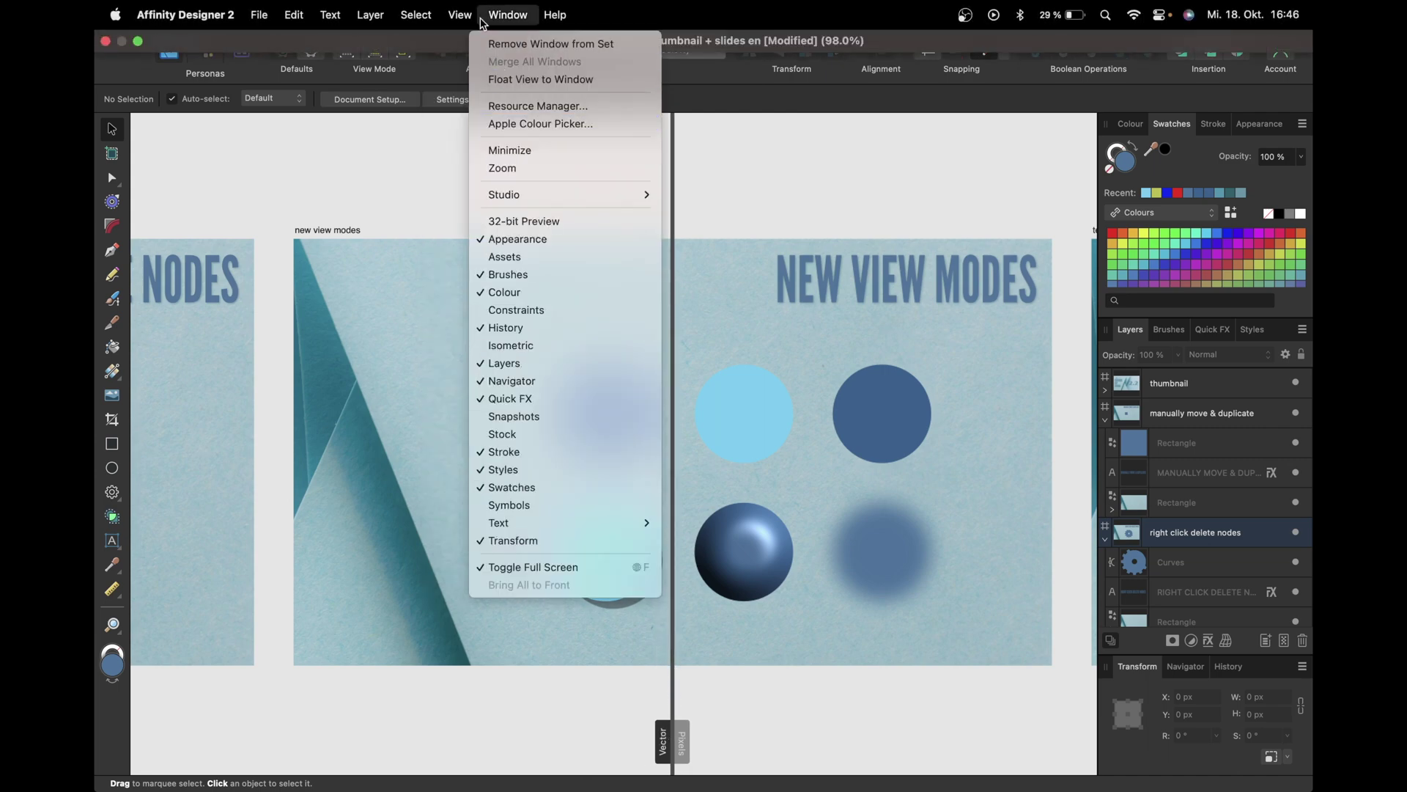
{"action": "mouse_move", "coordinate": [474, 135]}
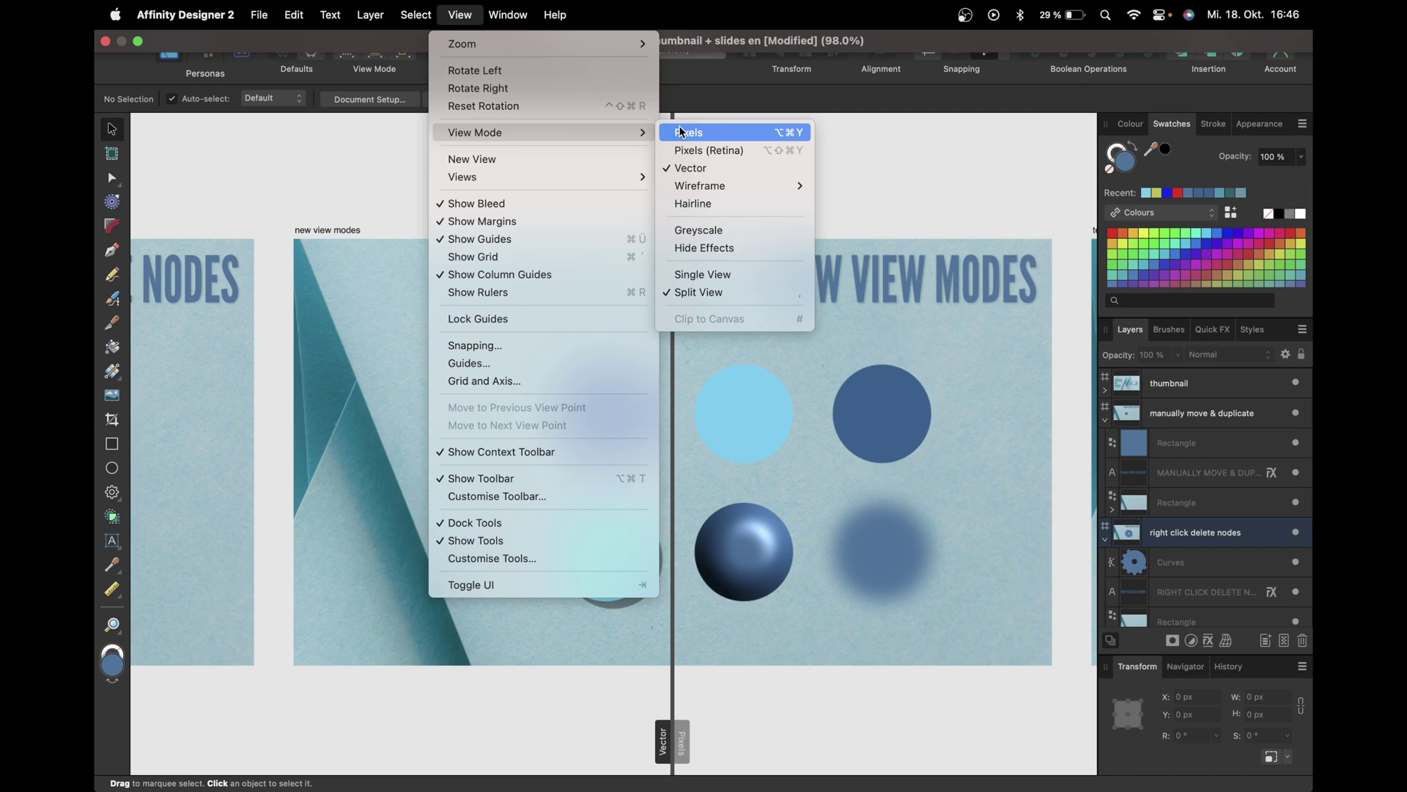
{"action": "left_click", "coordinate": [699, 230]}
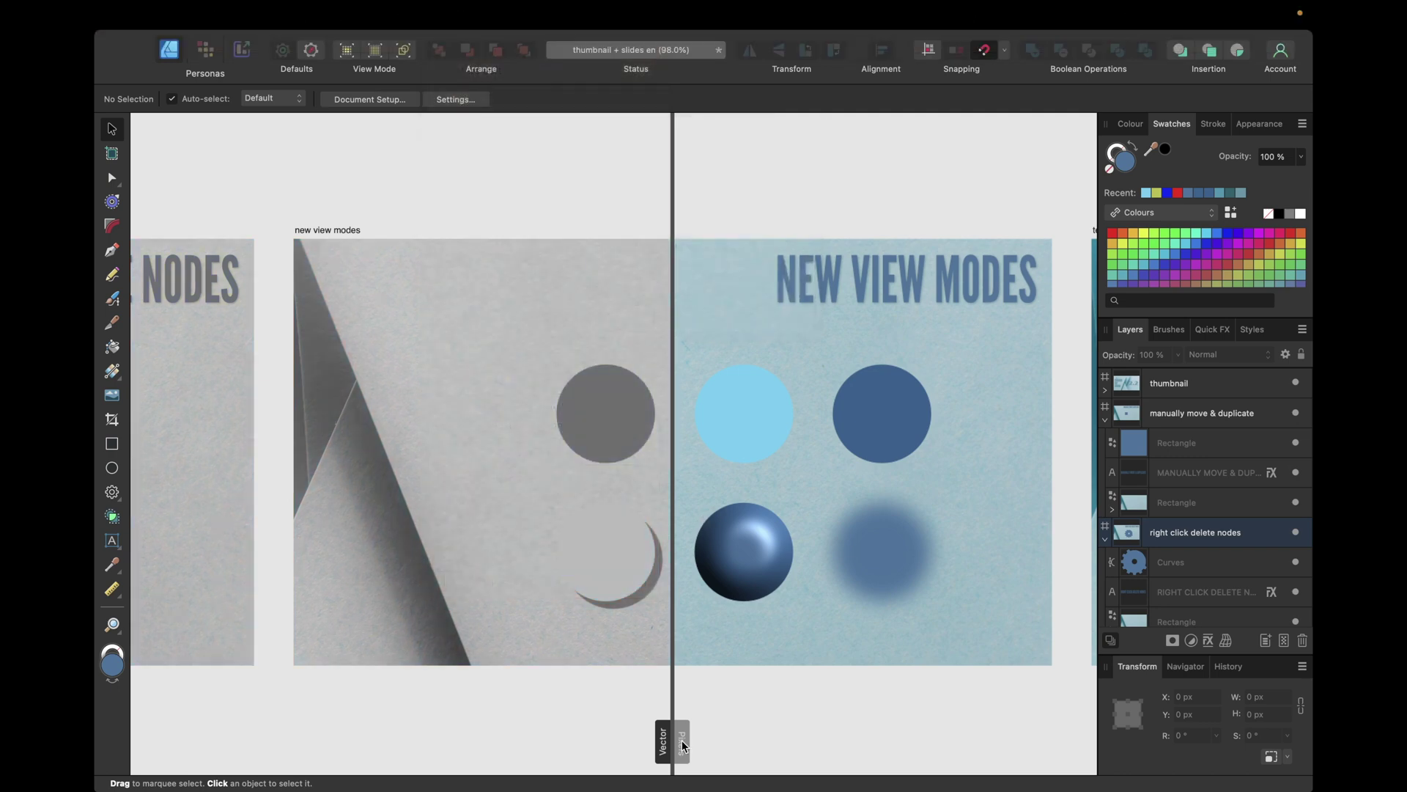
- Hide effects in the Pixels half of the split view and move the divider to the centre of the middle circles
{"action": "left_click", "coordinate": [459, 15]}
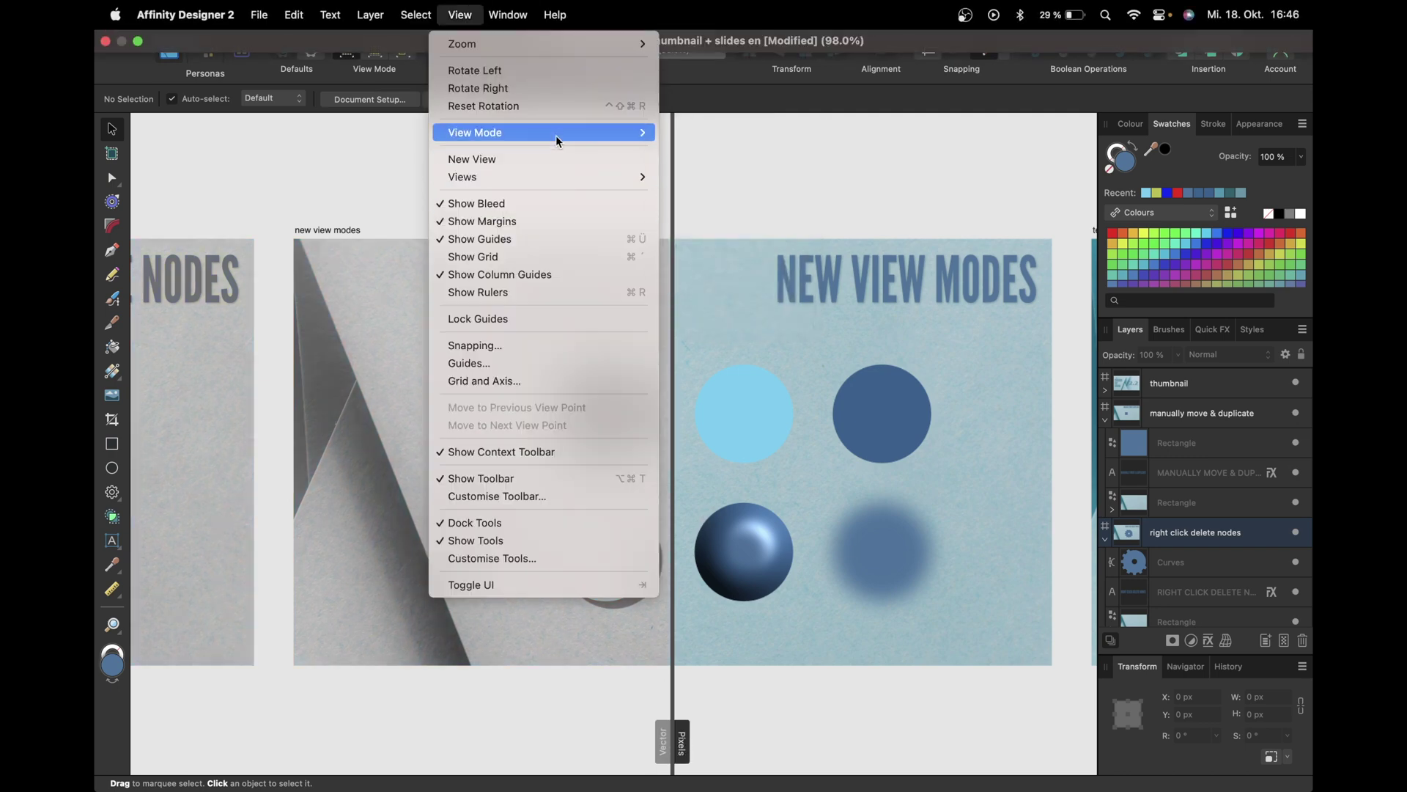
{"action": "mouse_move", "coordinate": [556, 135]}
{"action": "left_click", "coordinate": [722, 249]}
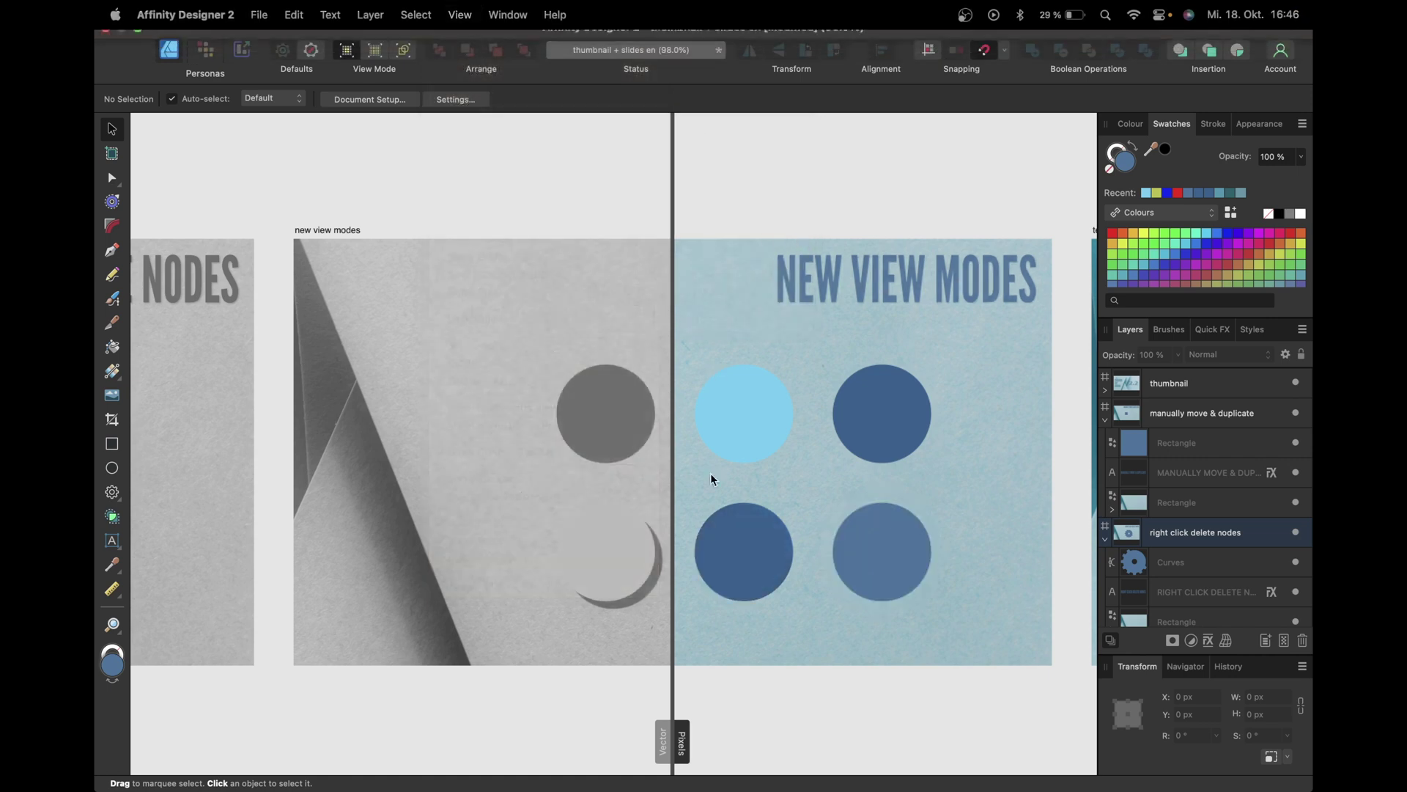
{"action": "left_click_drag", "start_coordinate": [670, 718], "coordinate": [740, 590]}
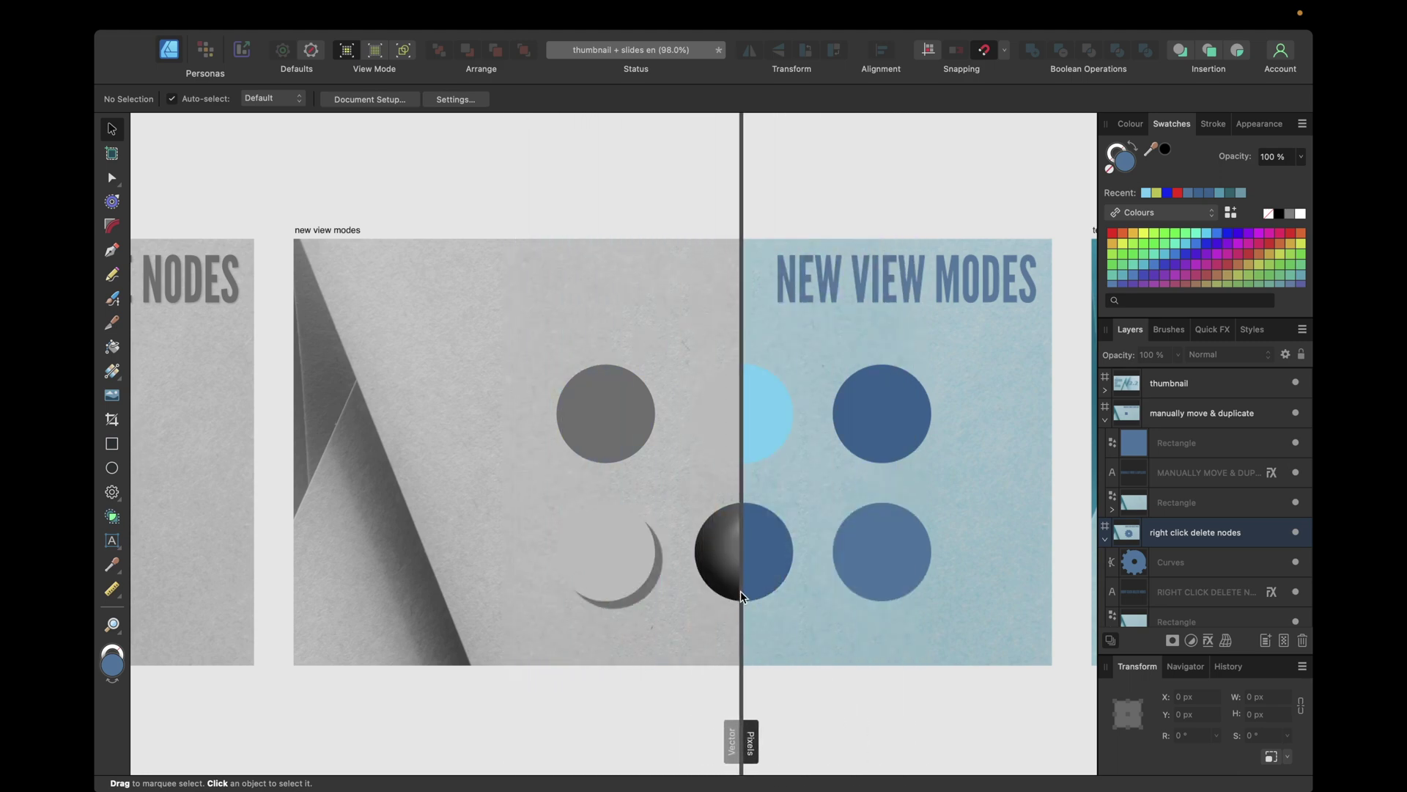
- Turn off Greyscale for the Vector half of the split view
{"action": "mouse_move", "coordinate": [504, 6]}
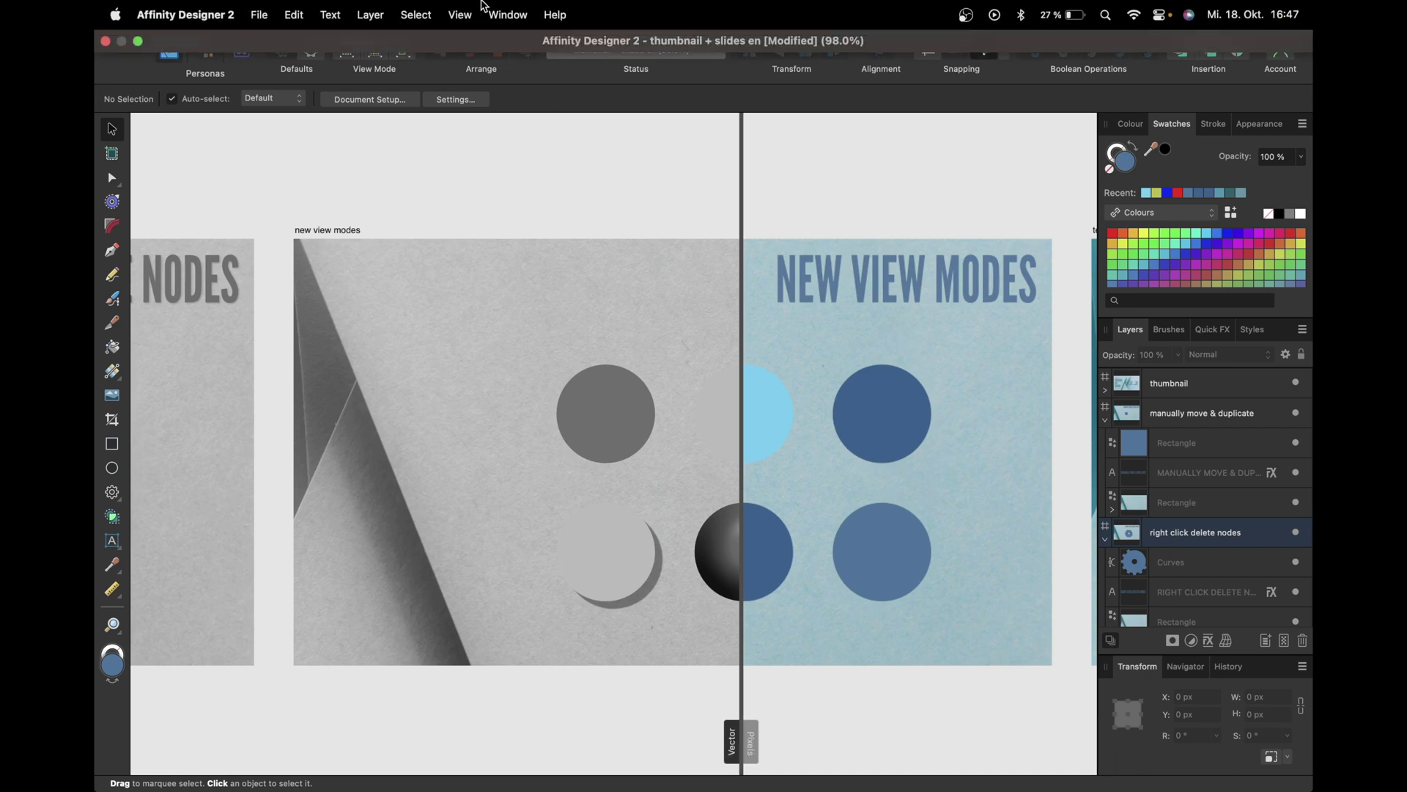
{"action": "left_click", "coordinate": [462, 13]}
{"action": "mouse_move", "coordinate": [643, 136]}
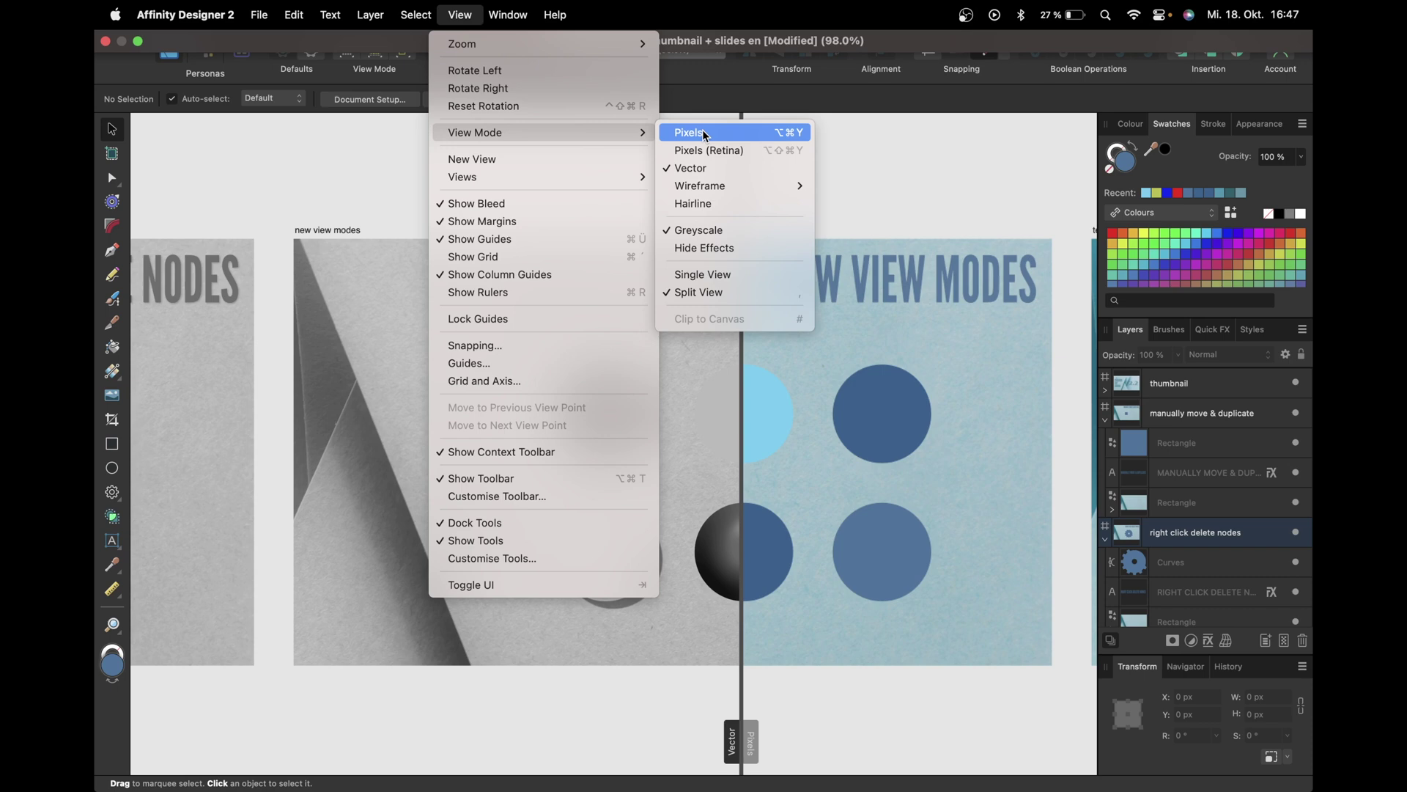
{"action": "left_click", "coordinate": [702, 230]}
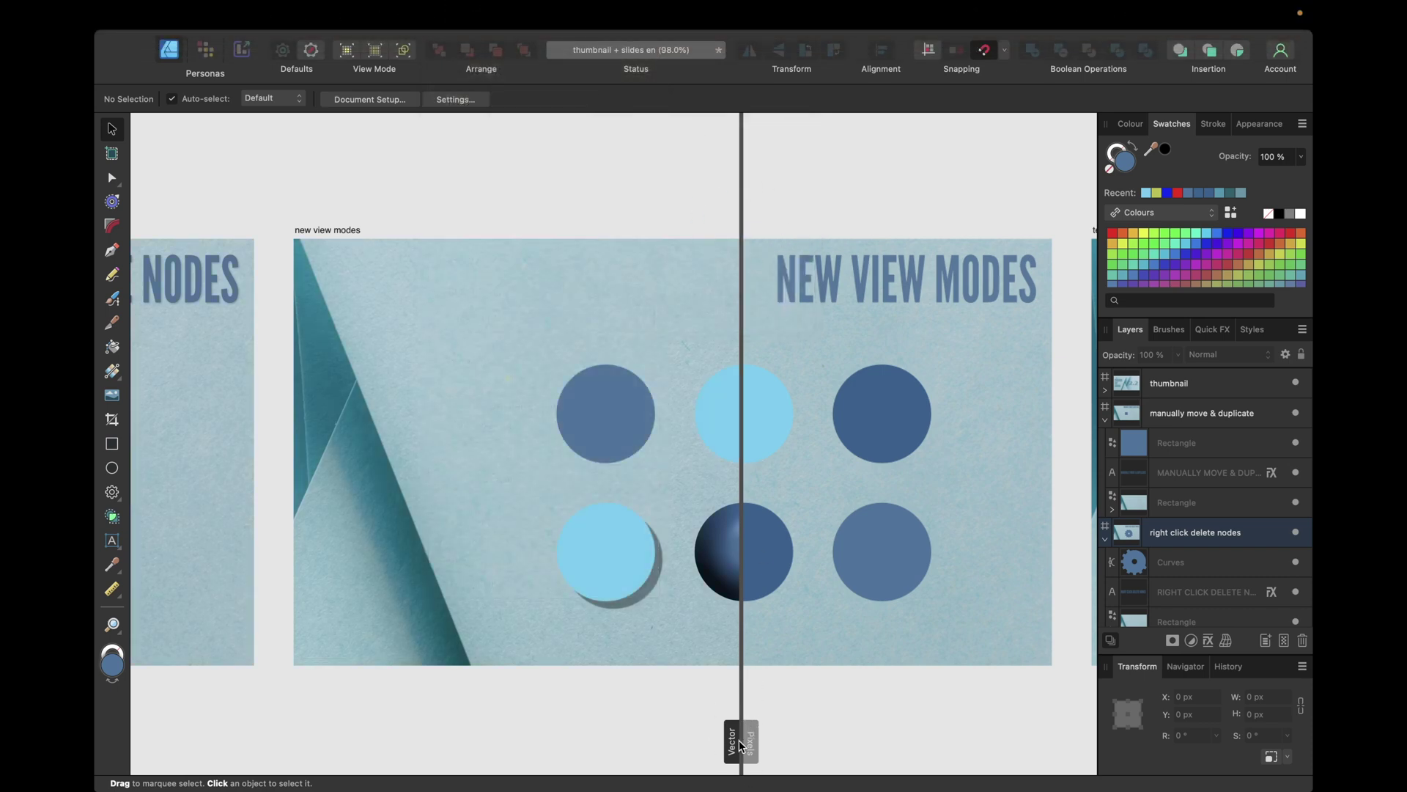
- Shift the split divider slightly within the middle circles and return the document to Single View
{"action": "left_click_drag", "start_coordinate": [744, 746], "coordinate": [744, 638]}
{"action": "left_click", "coordinate": [460, 15]}
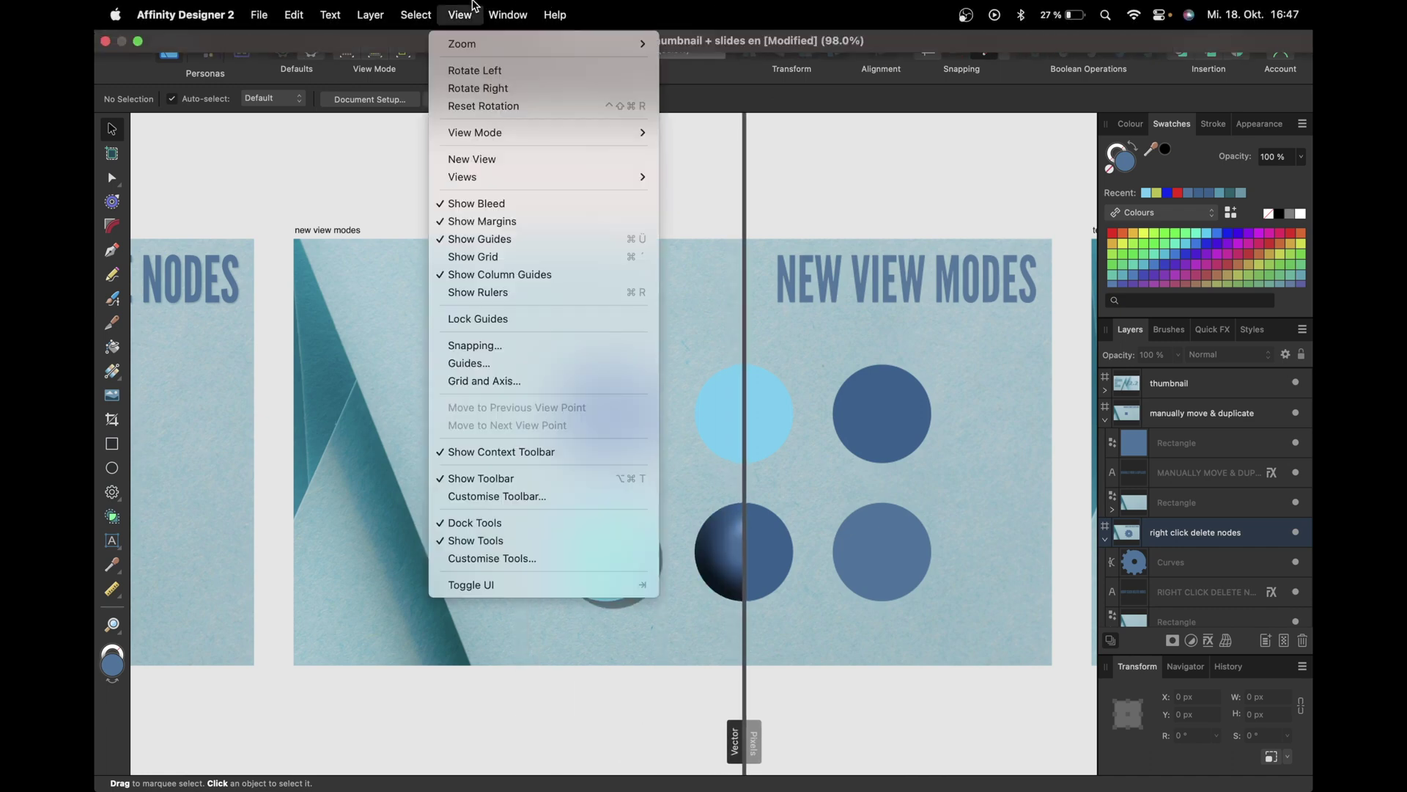
{"action": "mouse_move", "coordinate": [490, 134]}
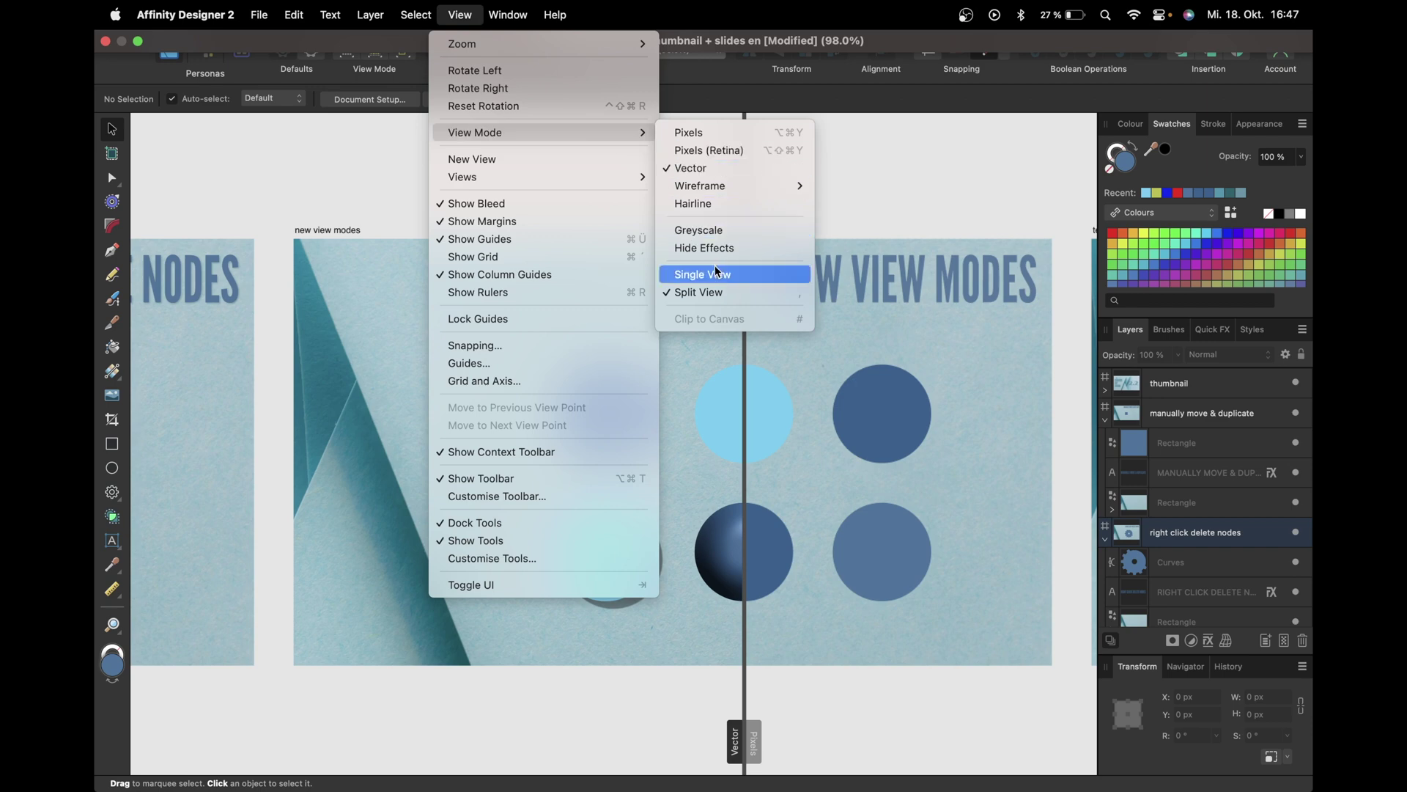
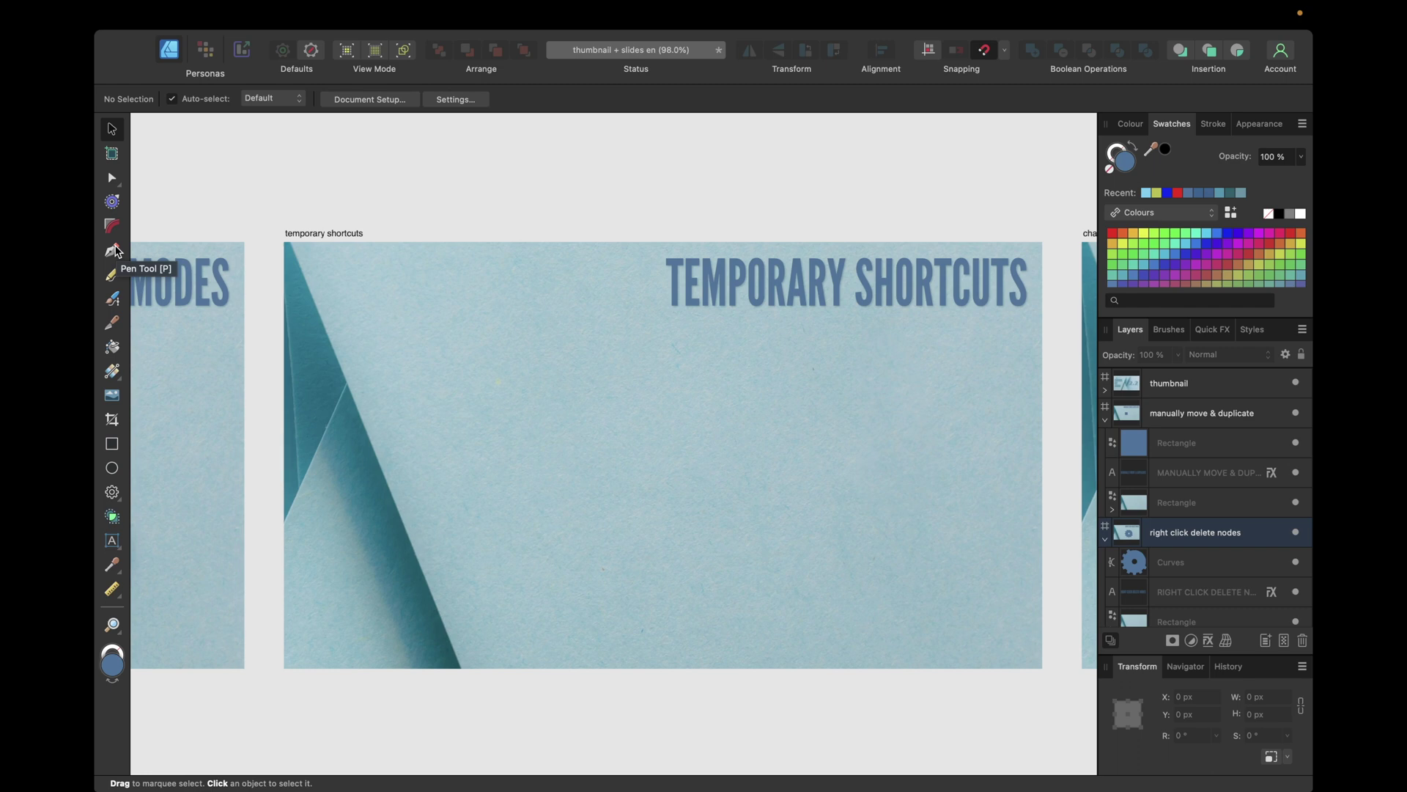
- Draw a circle about 331 px wide on the temporary shortcuts artboard and a closed three-node Pen shape beside it
{"action": "left_click", "coordinate": [114, 467]}
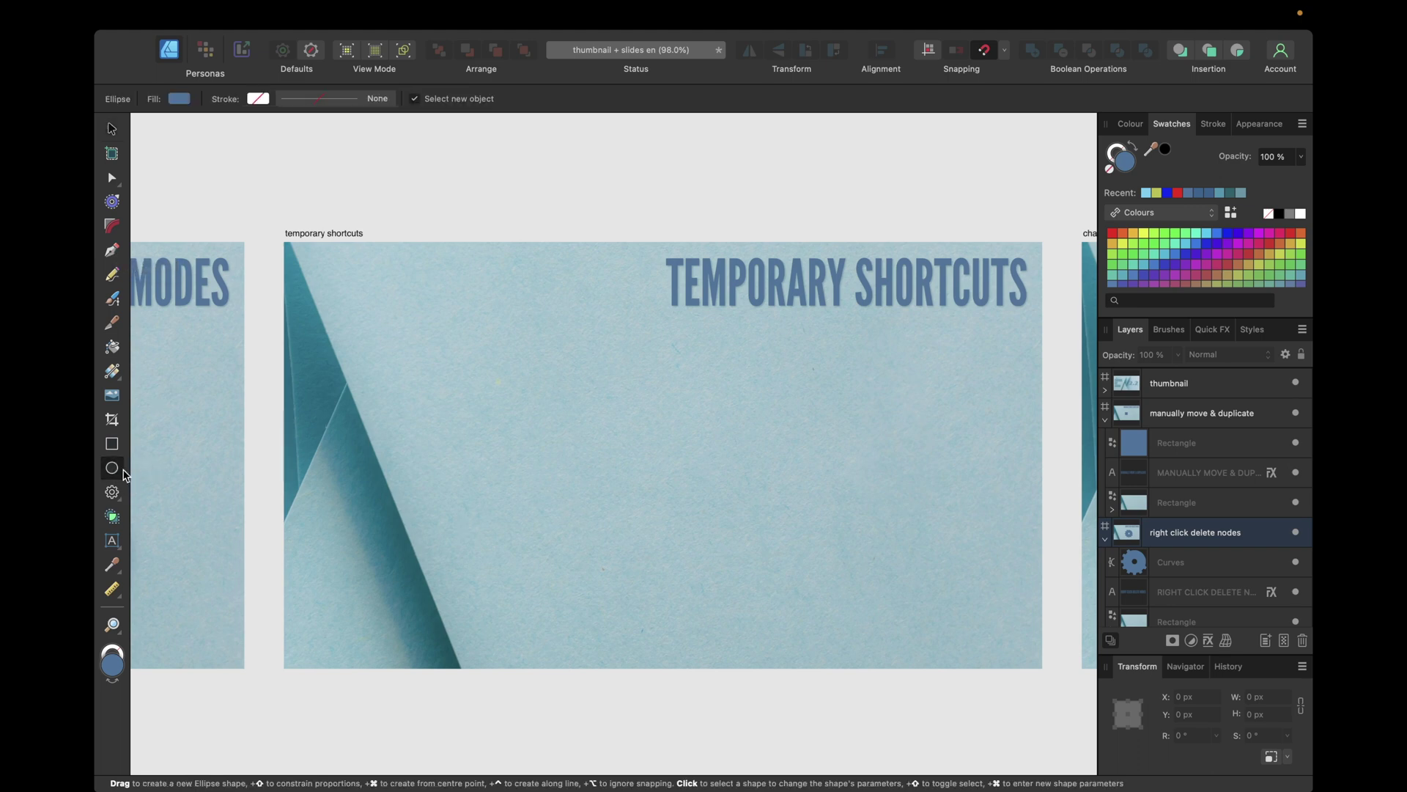
{"action": "left_click_drag", "start_coordinate": [518, 371], "coordinate": [672, 478]}
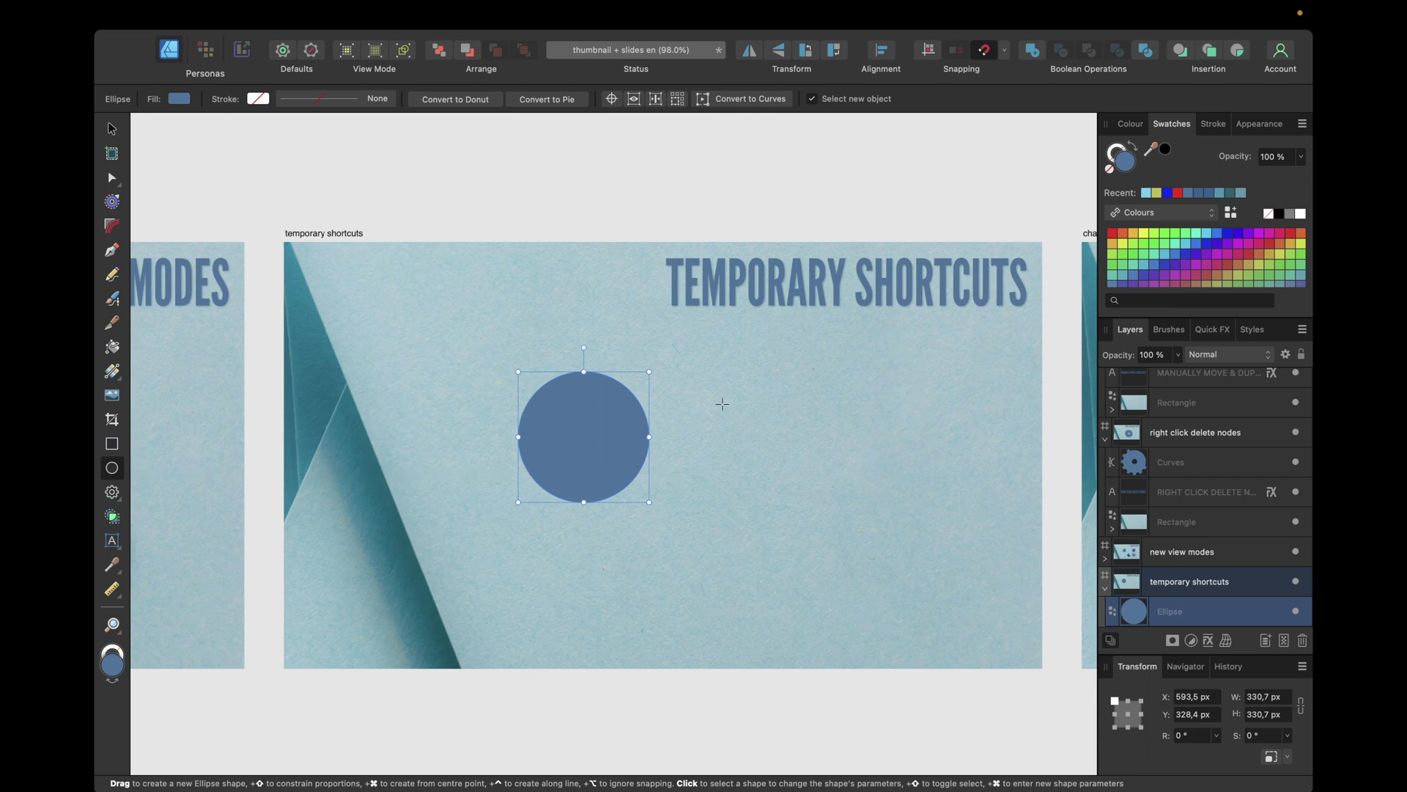
{"action": "key", "text": "p"}
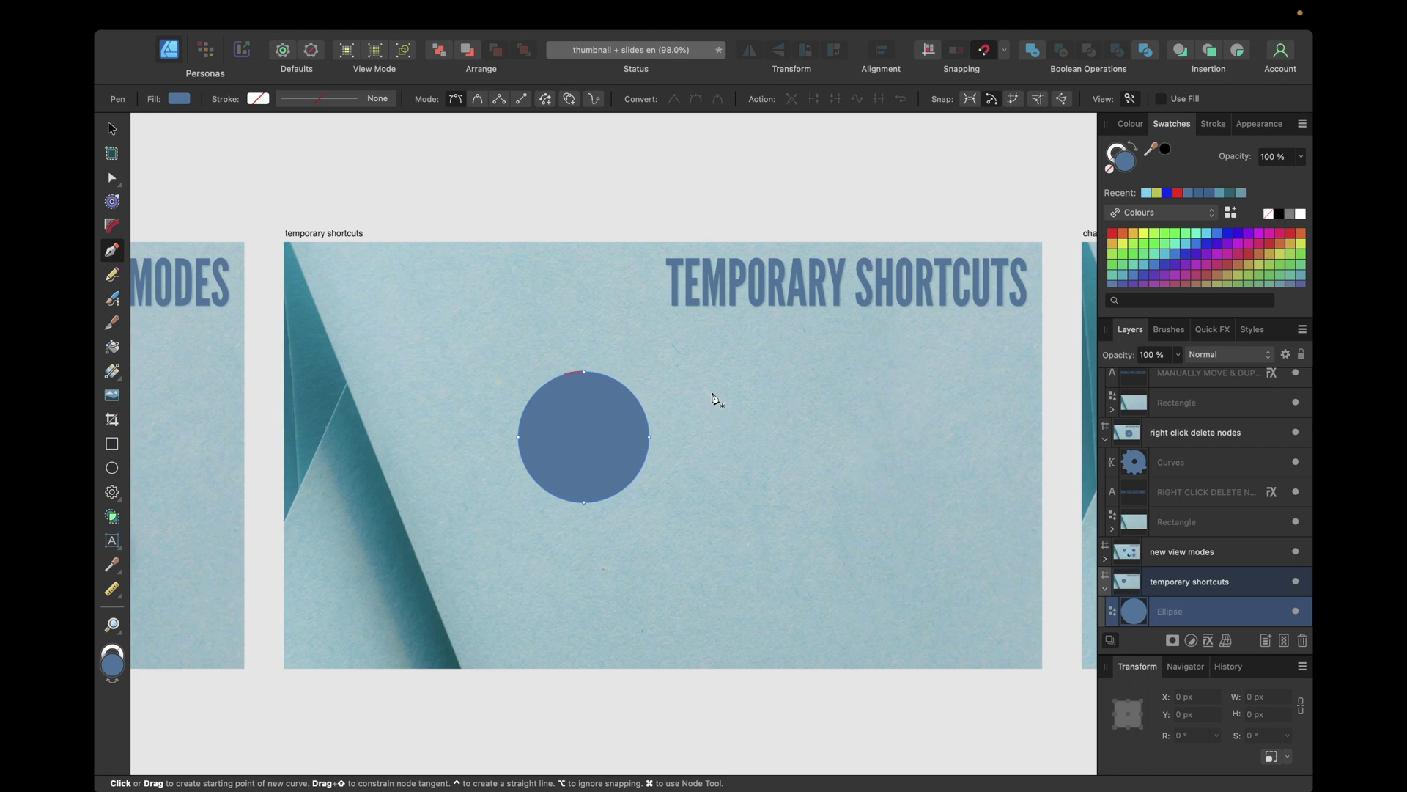
{"action": "left_click", "coordinate": [679, 352]}
{"action": "left_click_drag", "start_coordinate": [814, 421], "coordinate": [747, 496]}
{"action": "left_click", "coordinate": [721, 464]}
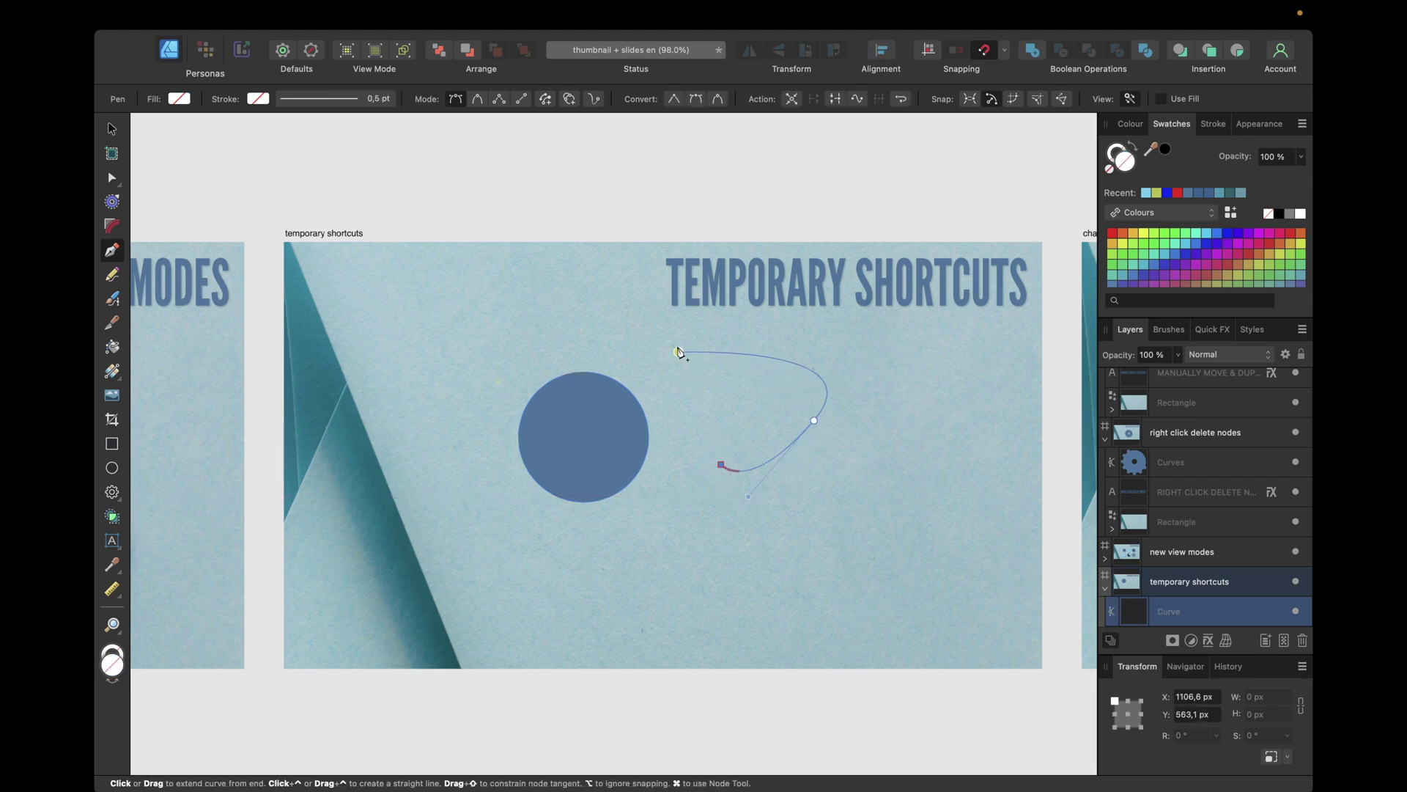
{"action": "left_click", "coordinate": [679, 353]}
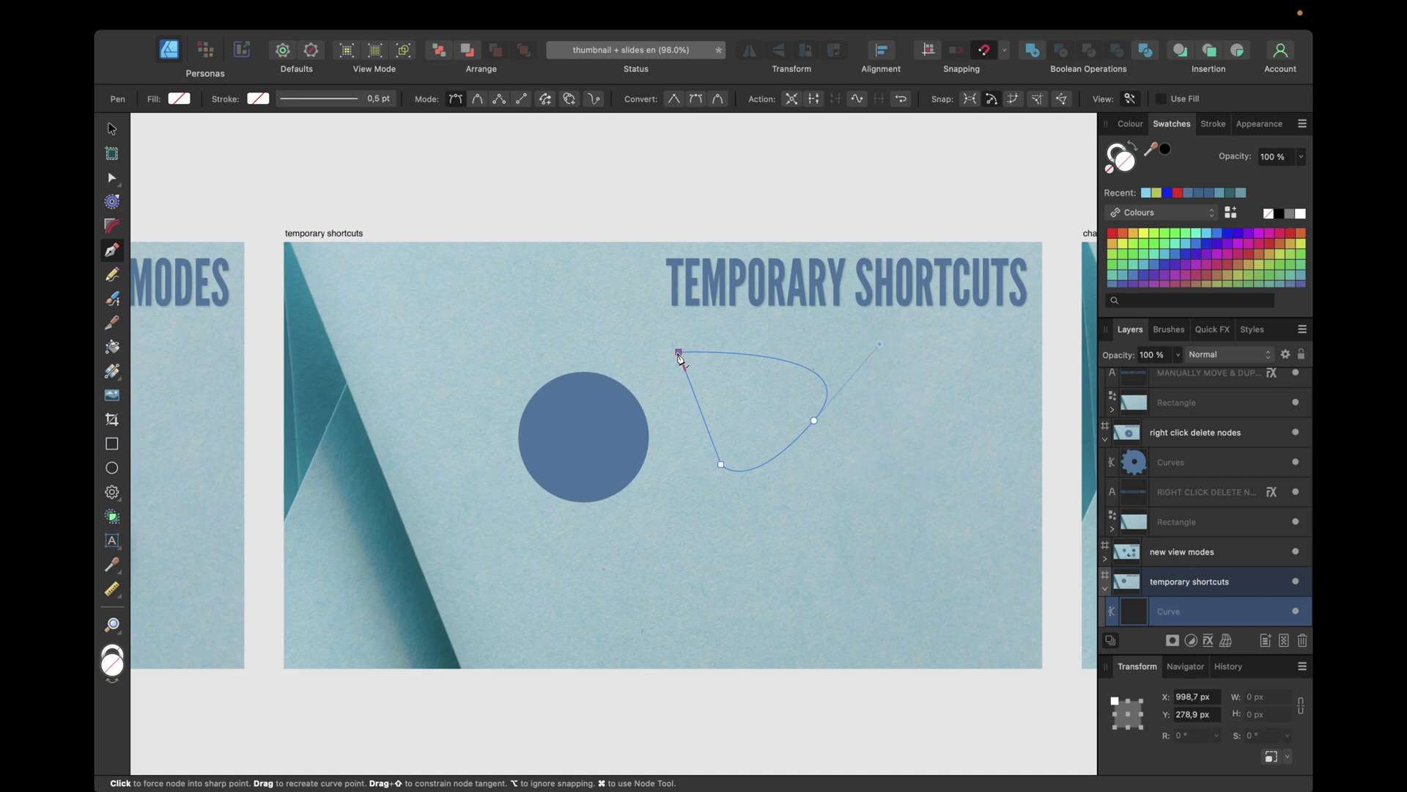
- Draw a second circle about 376 px wide near the artboard's lower-right corner and fill the Pen shape with orange
{"action": "key", "text": "e"}
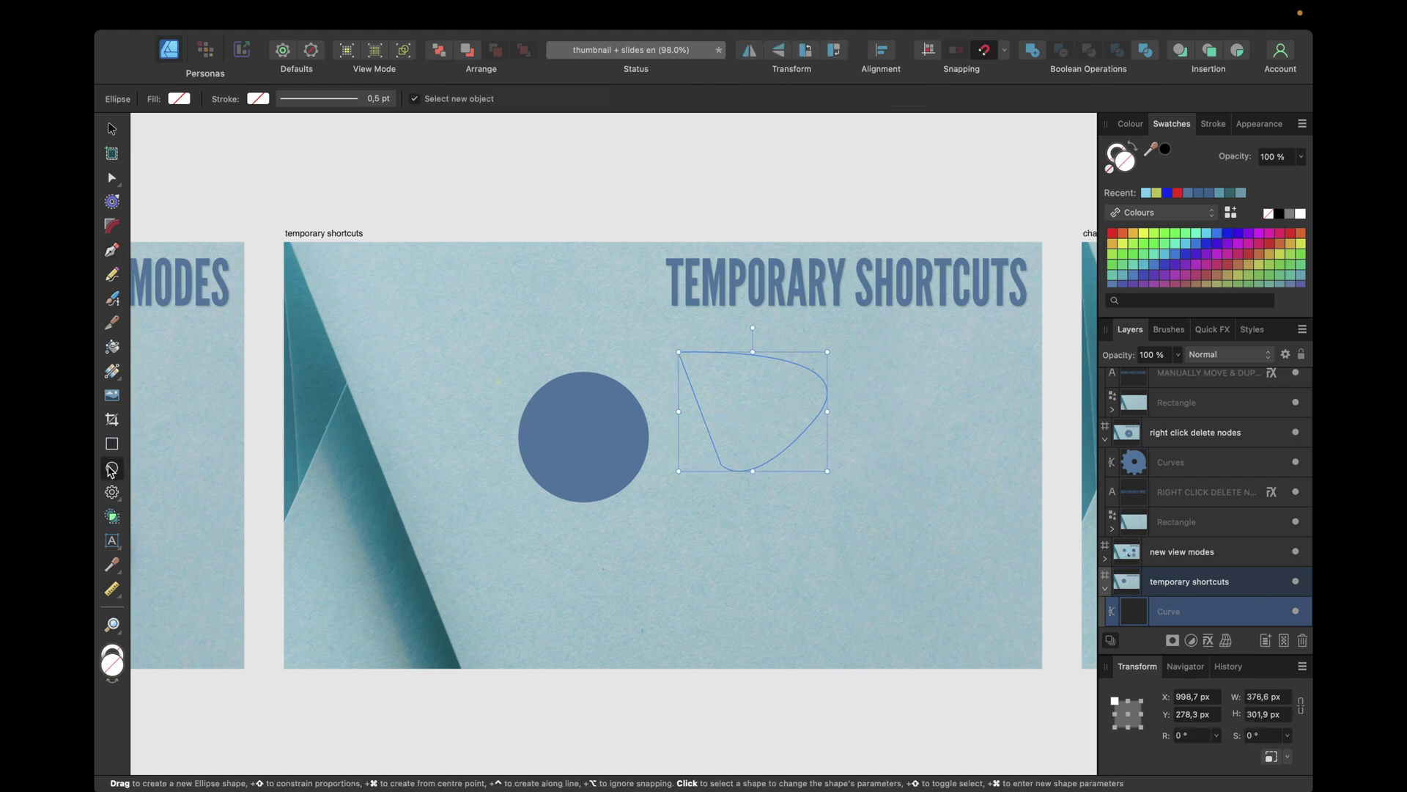
{"action": "left_click_drag", "start_coordinate": [885, 445], "coordinate": [1034, 594]}
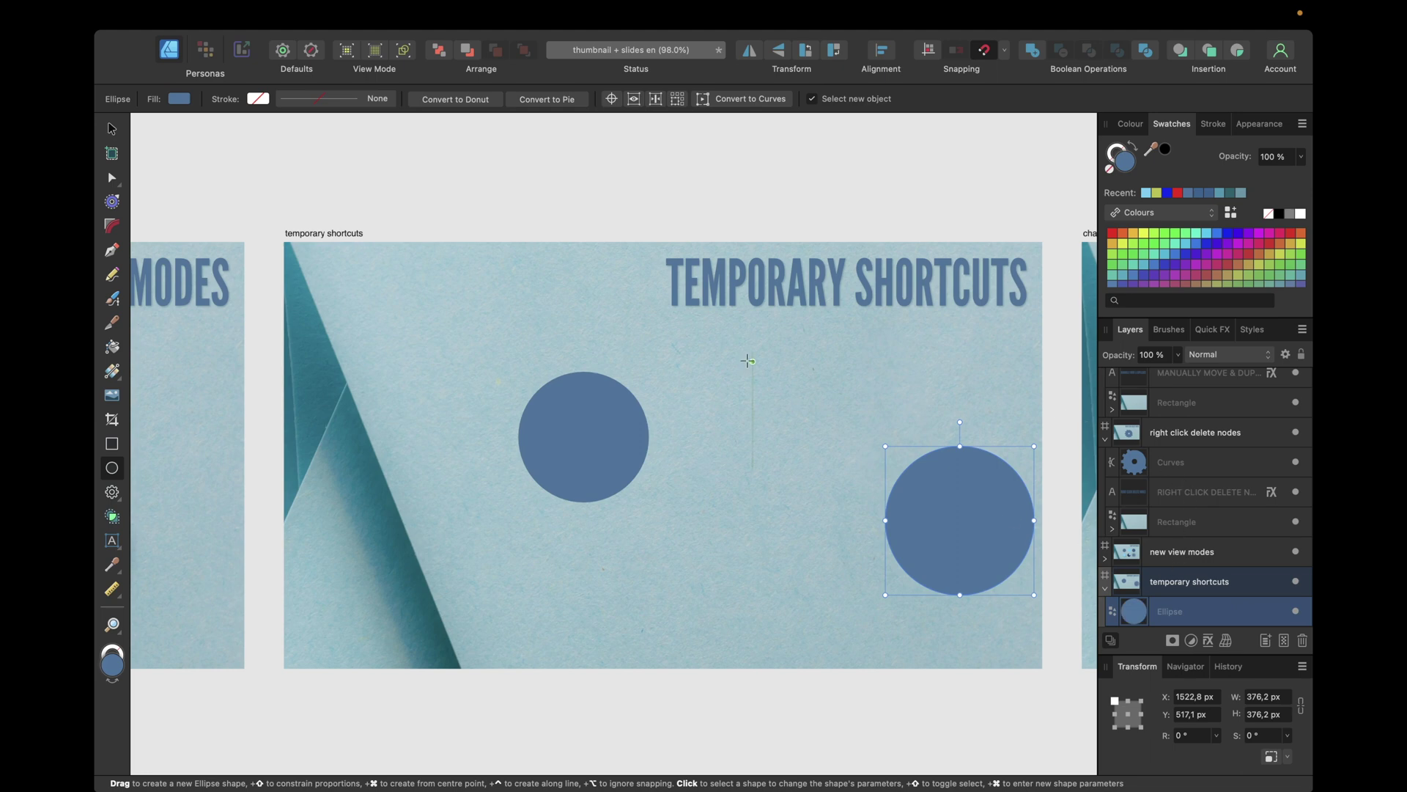
{"action": "left_click", "coordinate": [810, 405]}
{"action": "left_click", "coordinate": [1197, 493]}
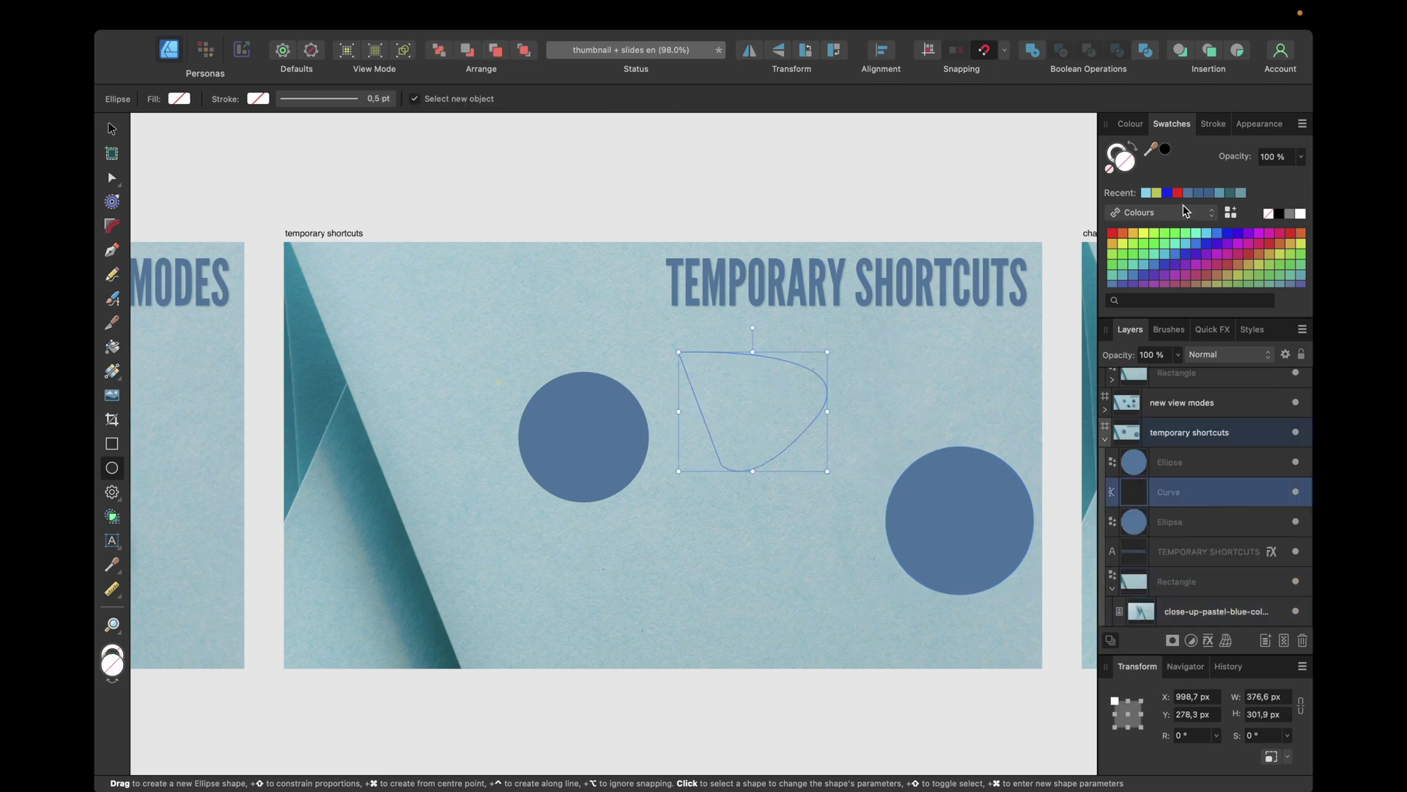
{"action": "left_click", "coordinate": [1130, 246]}
{"action": "left_click", "coordinate": [741, 195]}
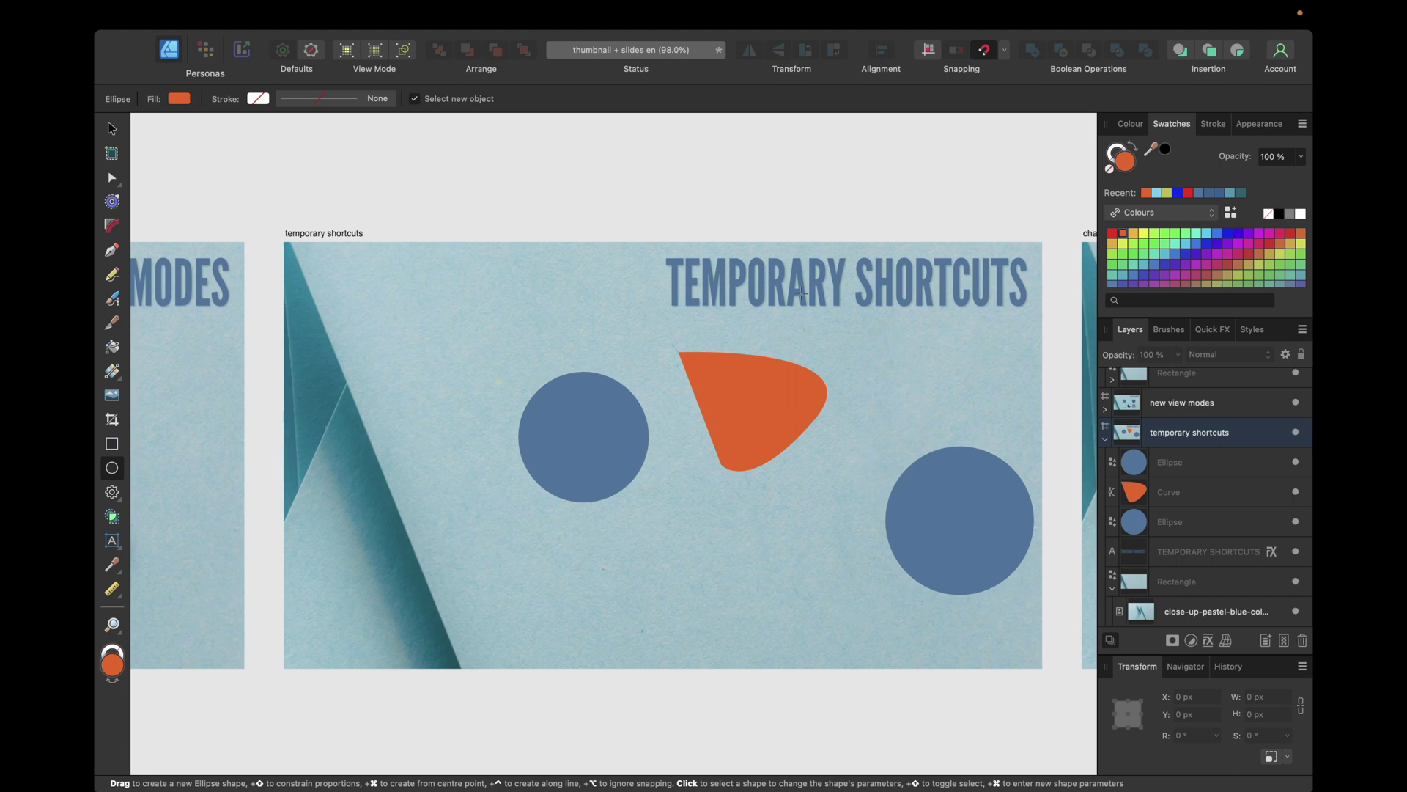
- Add one horizontal and one vertical guide while the temporary shortcuts artboard is the active one
{"action": "scroll", "coordinate": [801, 294], "scroll_direction": "right", "scroll_amount": 10}
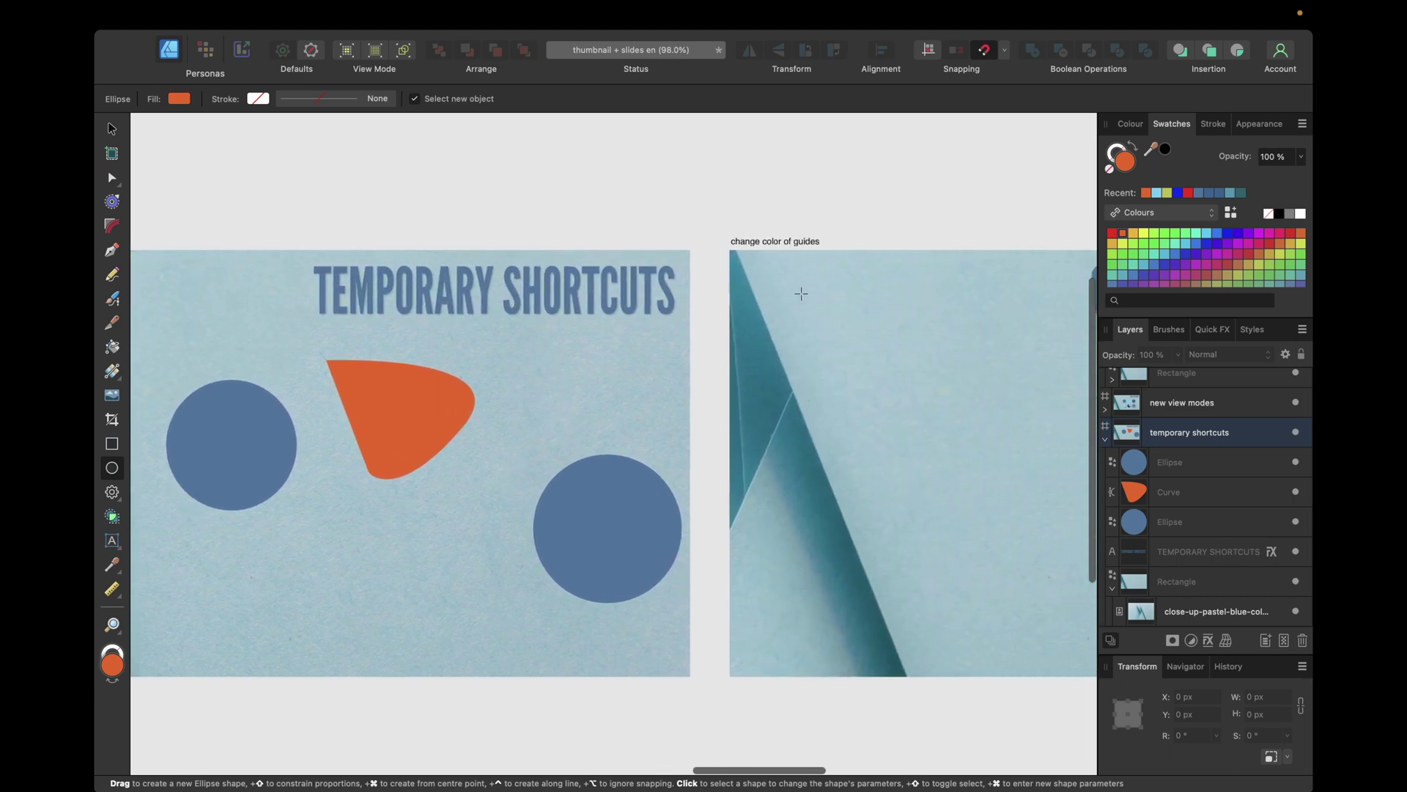
{"action": "scroll", "coordinate": [801, 294], "scroll_direction": "right", "scroll_amount": 11}
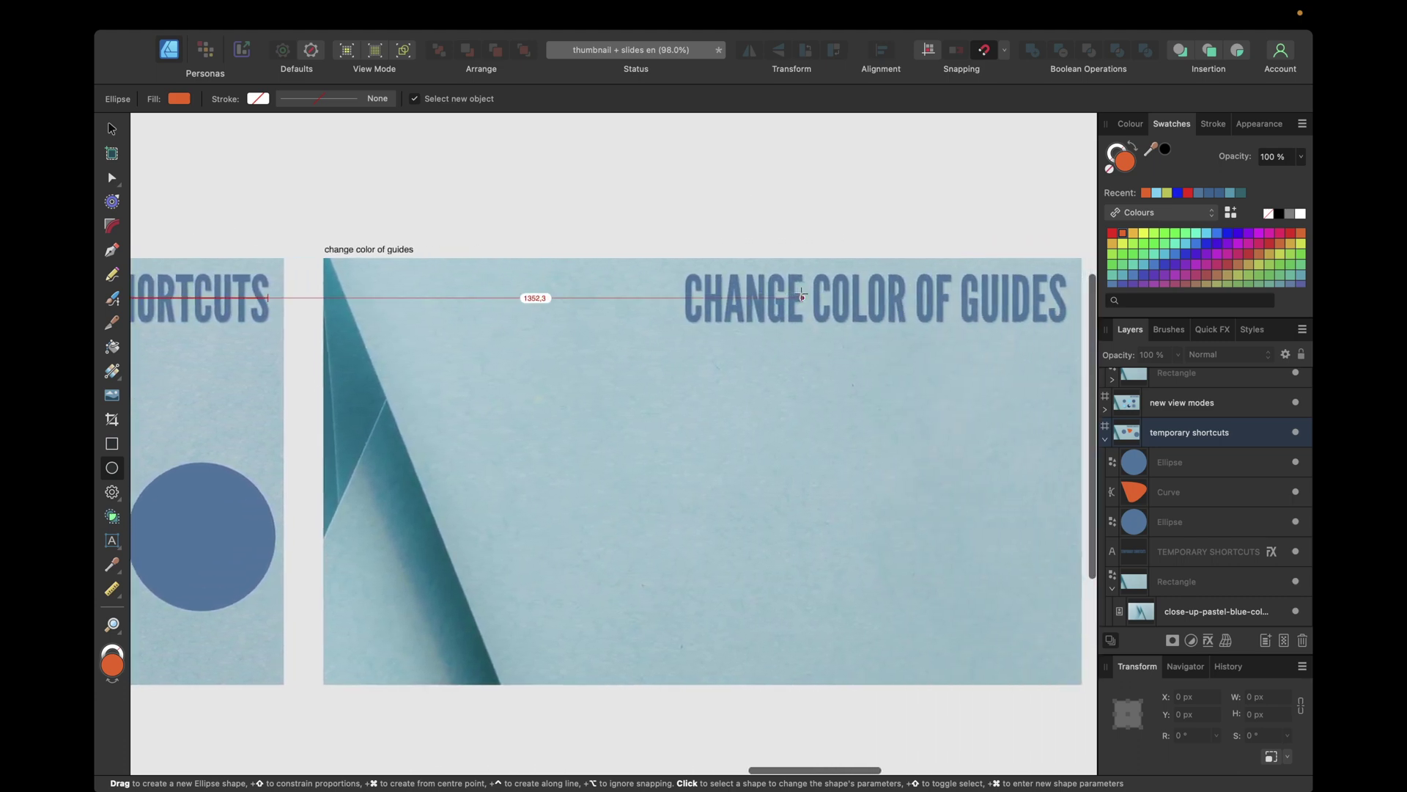
{"action": "scroll", "coordinate": [801, 294], "scroll_direction": "right", "scroll_amount": 4}
{"action": "scroll", "coordinate": [841, 369], "scroll_direction": "left", "scroll_amount": 2}
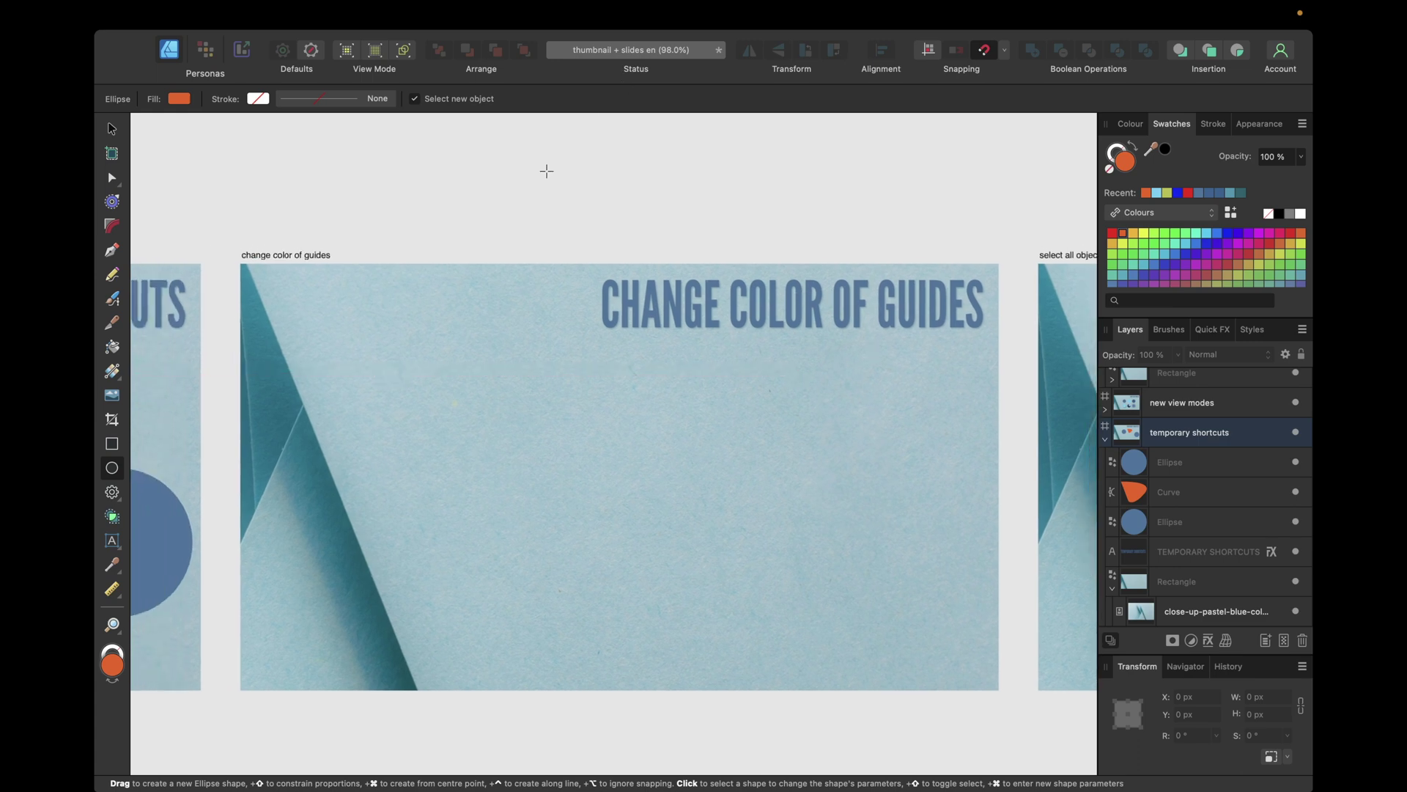
{"action": "mouse_move", "coordinate": [463, 6]}
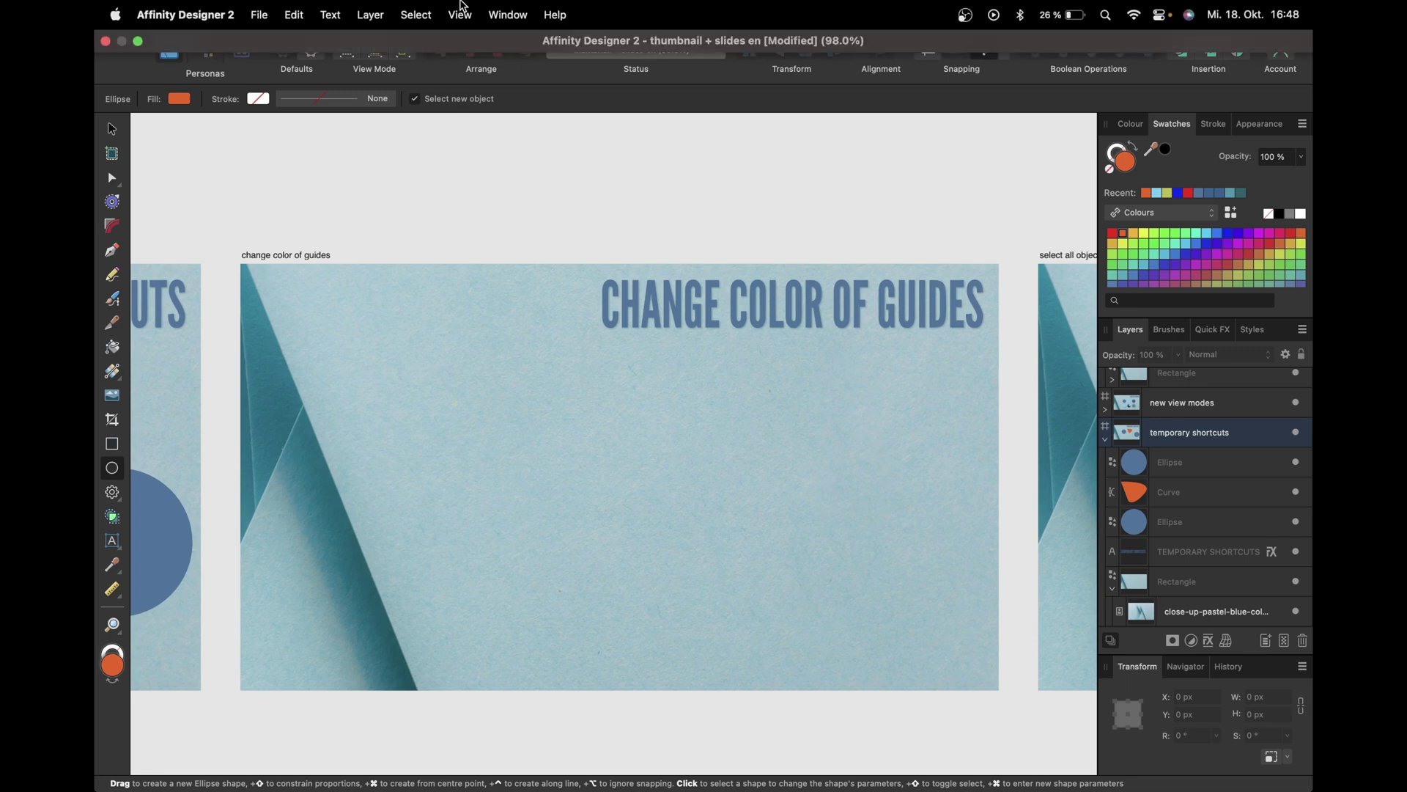
{"action": "left_click", "coordinate": [460, 15]}
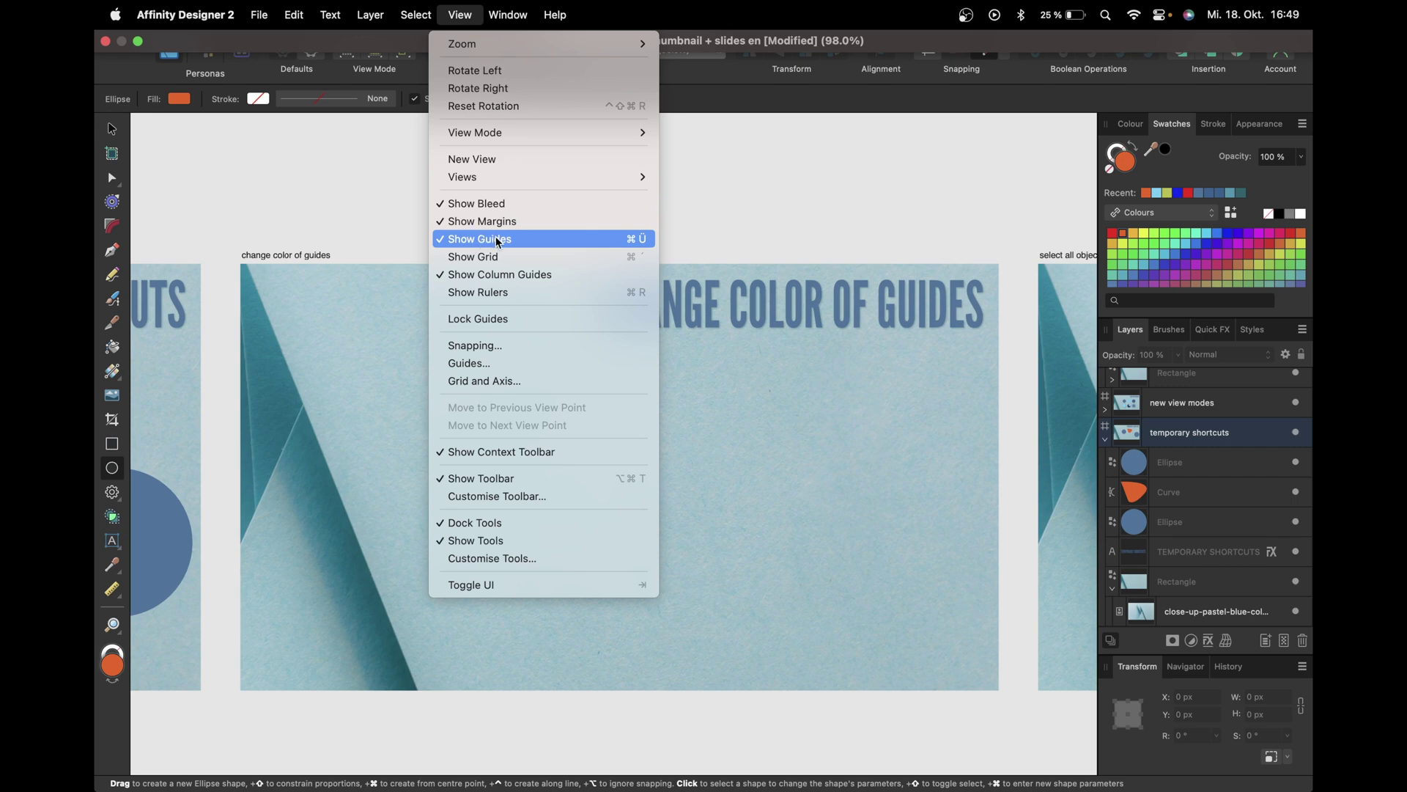
{"action": "left_click", "coordinate": [482, 362]}
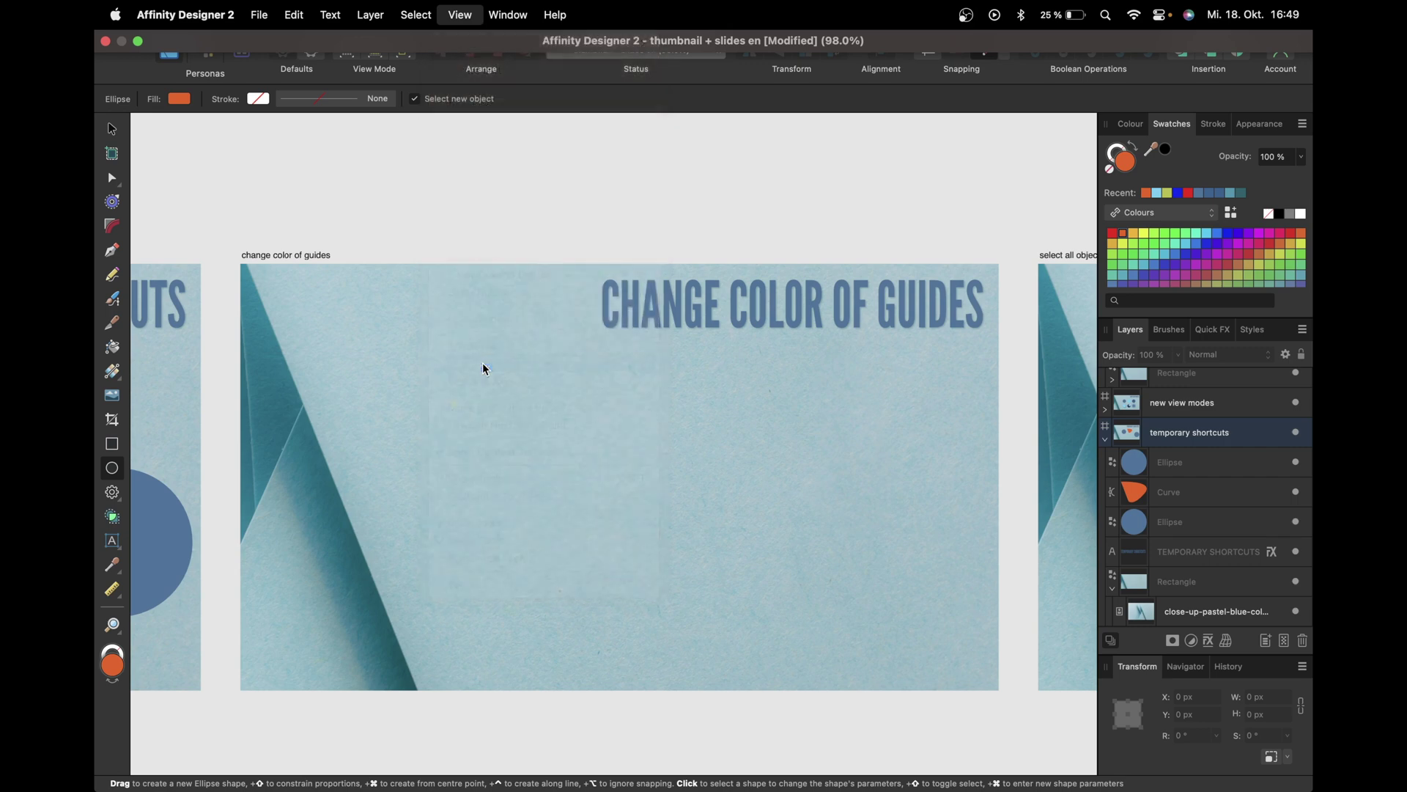
{"action": "left_click", "coordinate": [250, 576]}
{"action": "left_click", "coordinate": [393, 576]}
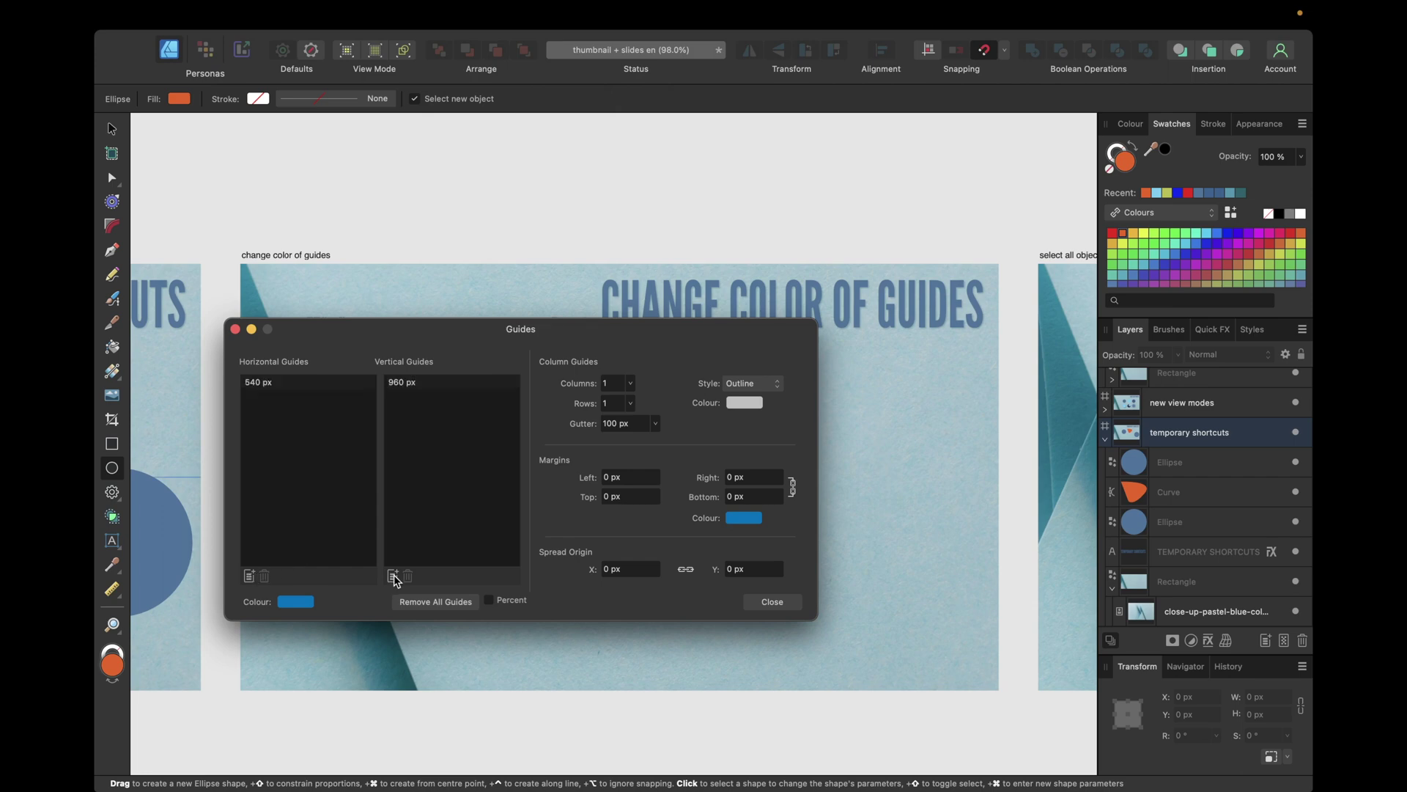
- Set both the horizontal and the vertical guide of the temporary shortcuts artboard to 200 px
{"action": "left_click", "coordinate": [258, 389]}
{"action": "left_click", "coordinate": [258, 387]}
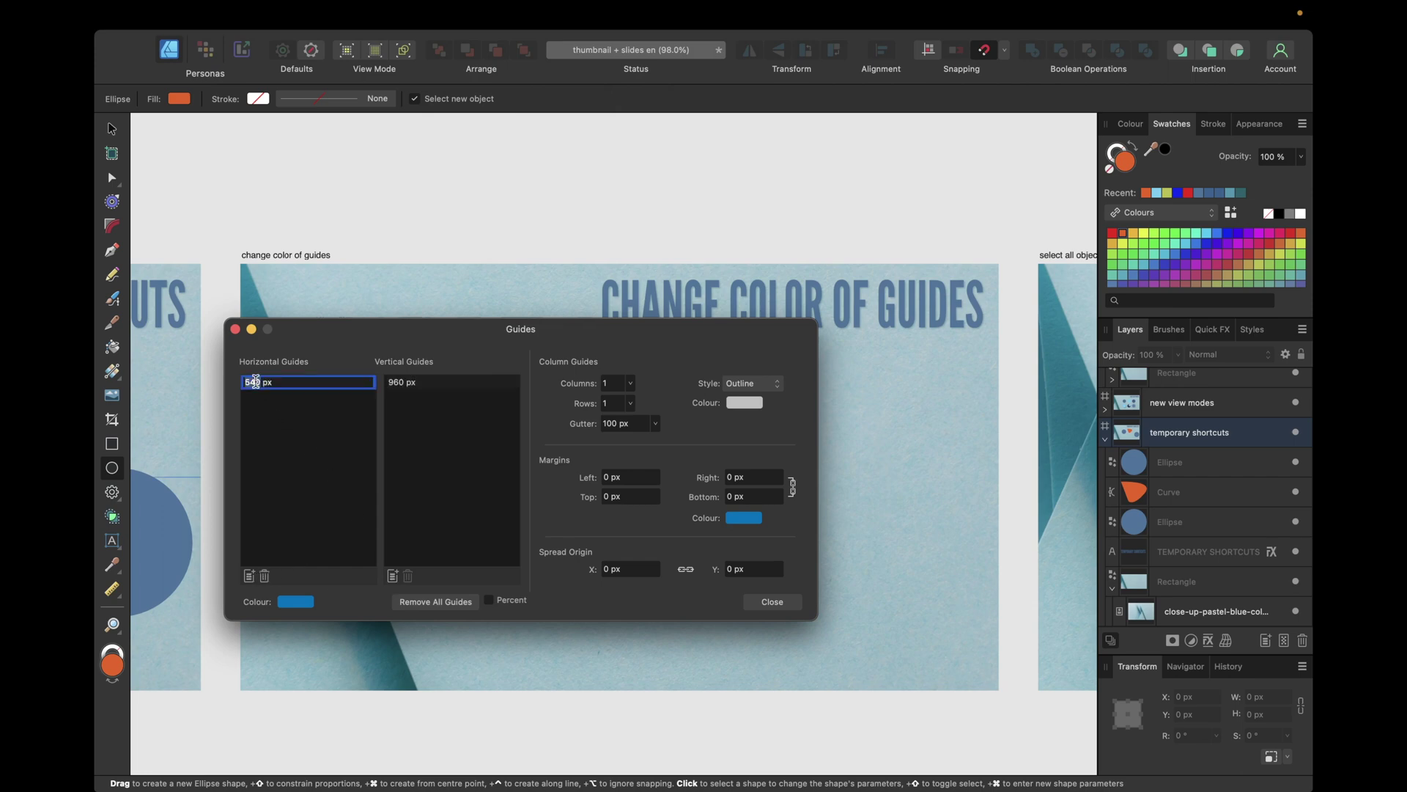
{"action": "type", "text": "20"}
{"action": "key", "text": "Return"}
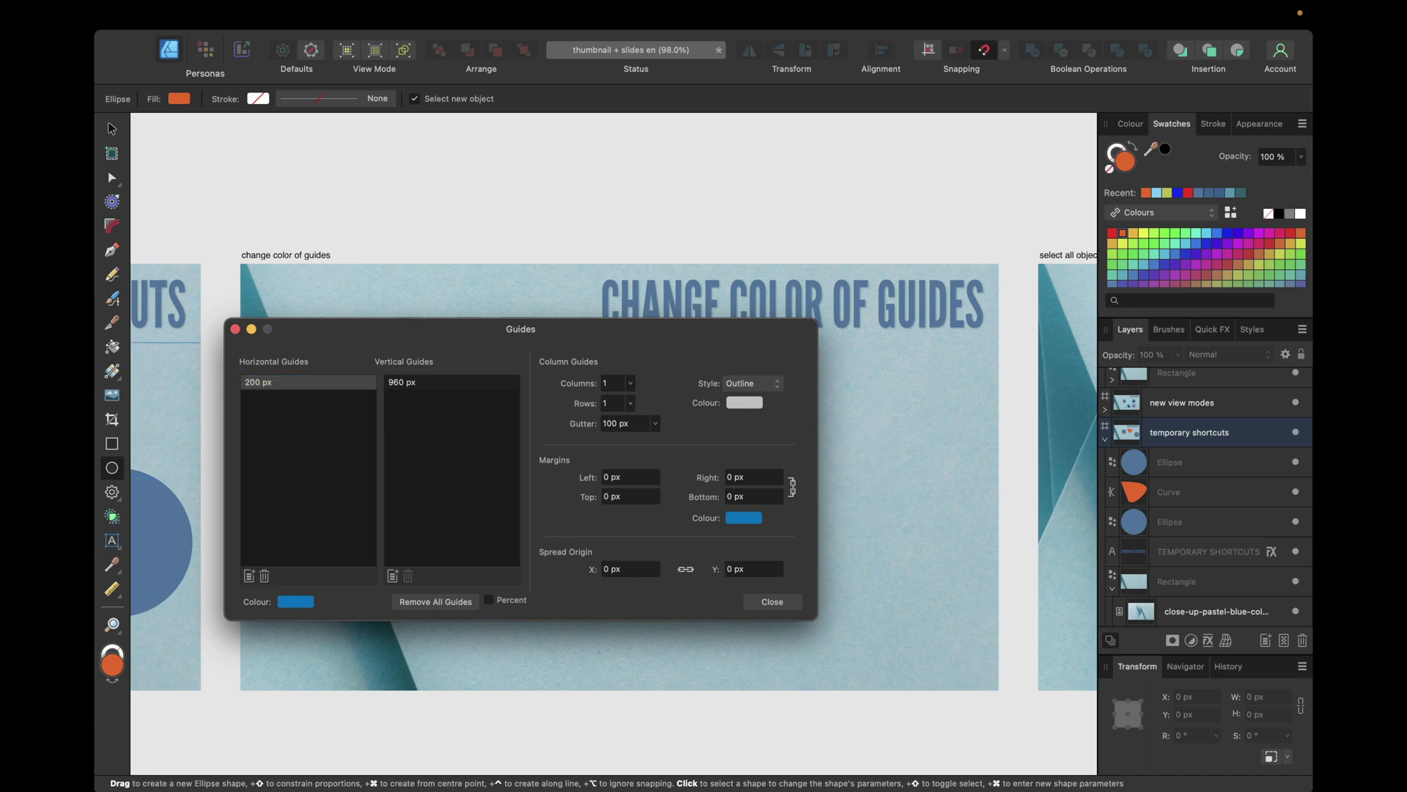
{"action": "left_click", "coordinate": [395, 381]}
{"action": "left_click", "coordinate": [395, 382]}
{"action": "type", "text": "200"}
{"action": "key", "text": "Return"}
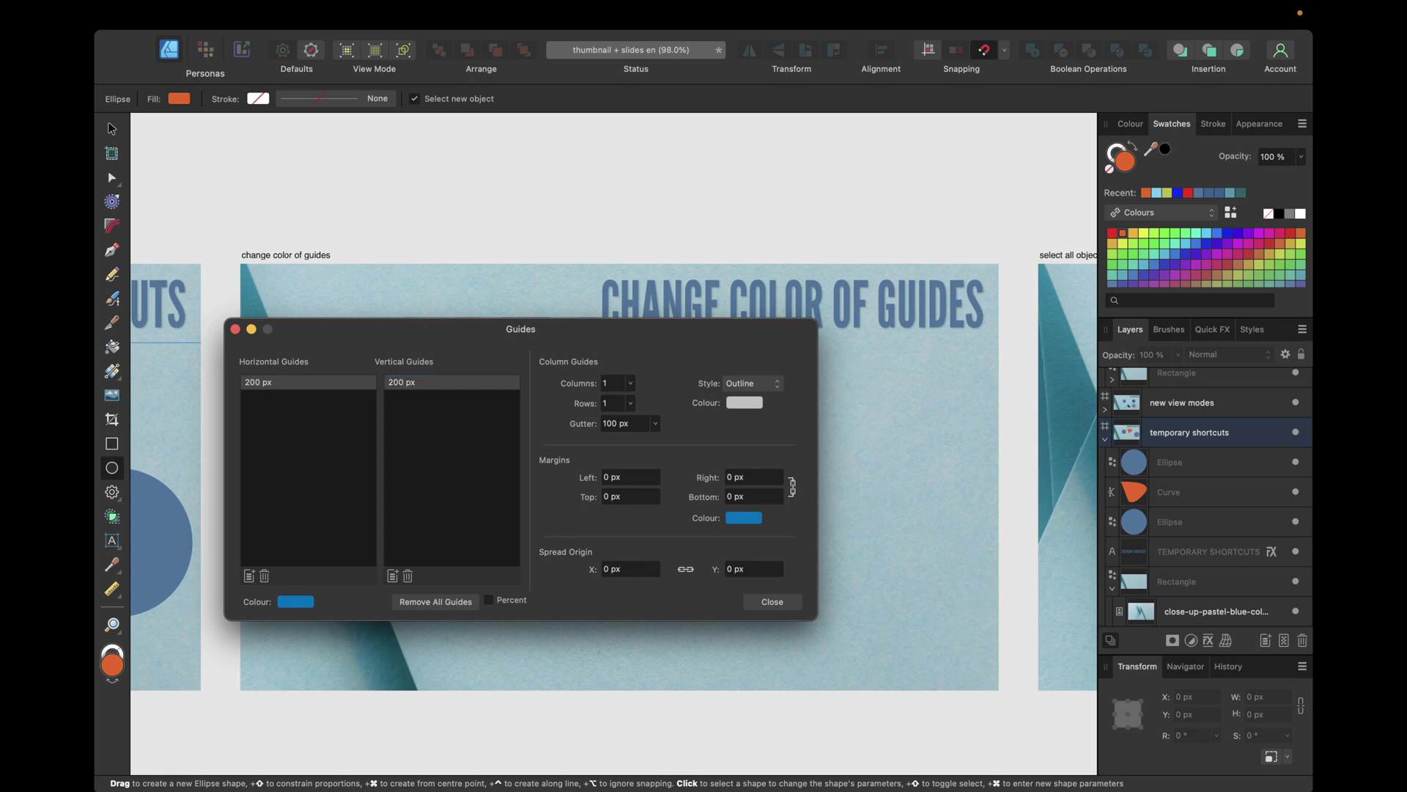
- Select the change color of guides artboard and add one horizontal and one vertical guide to it
{"action": "left_click_drag", "start_coordinate": [408, 341], "coordinate": [432, 504]}
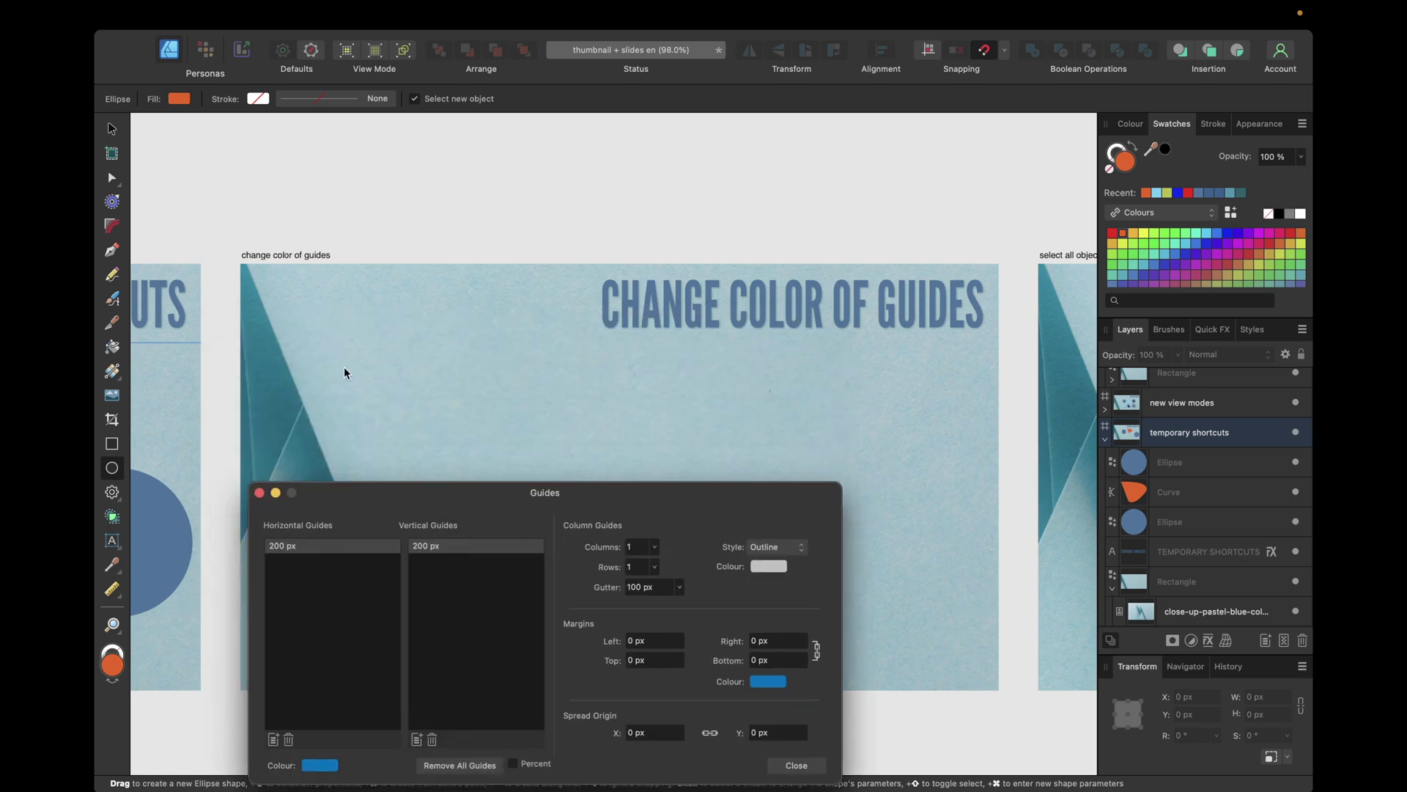
{"action": "scroll", "coordinate": [344, 370], "scroll_direction": "left", "scroll_amount": 5}
{"action": "scroll", "coordinate": [344, 372], "scroll_direction": "right", "scroll_amount": 2}
{"action": "left_click", "coordinate": [497, 308]}
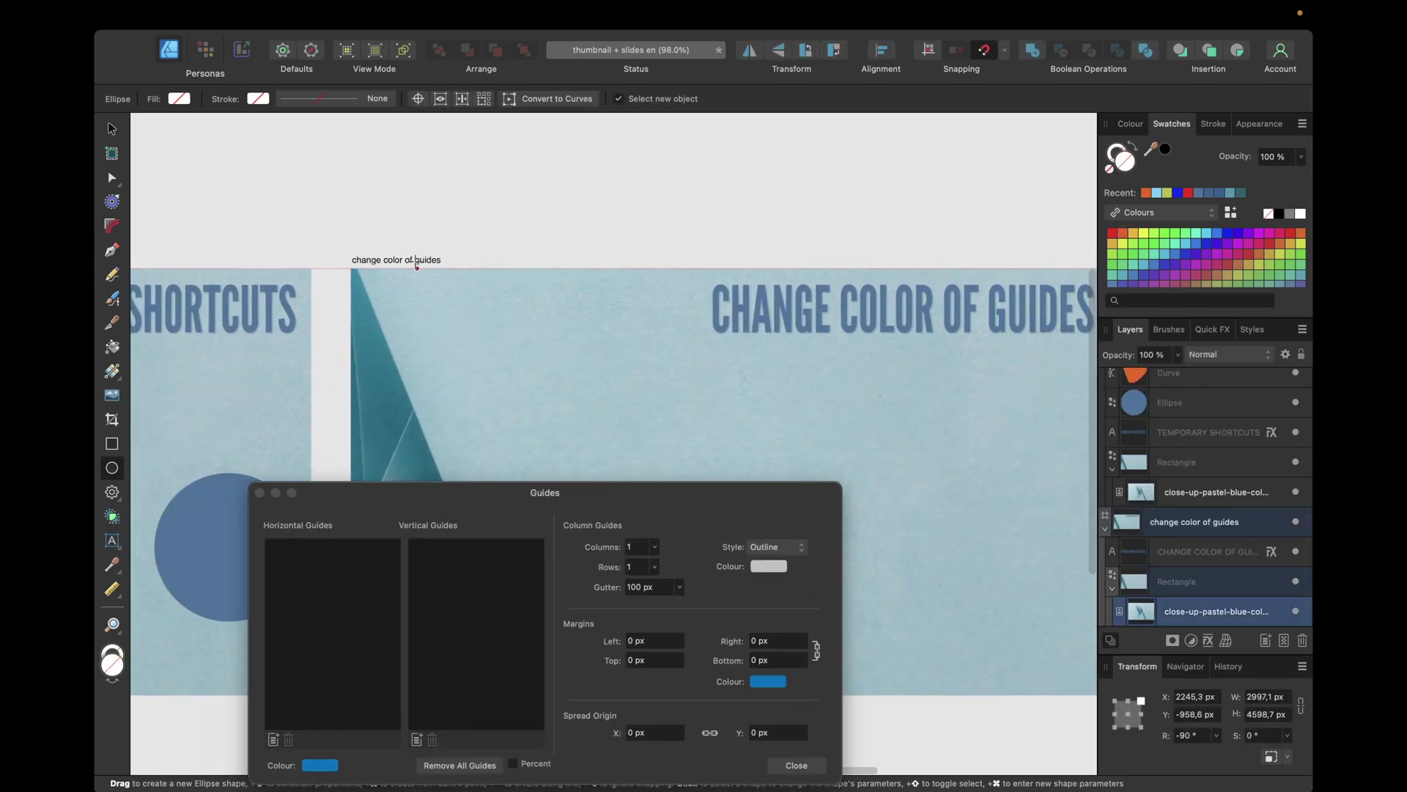
{"action": "left_click", "coordinate": [415, 266]}
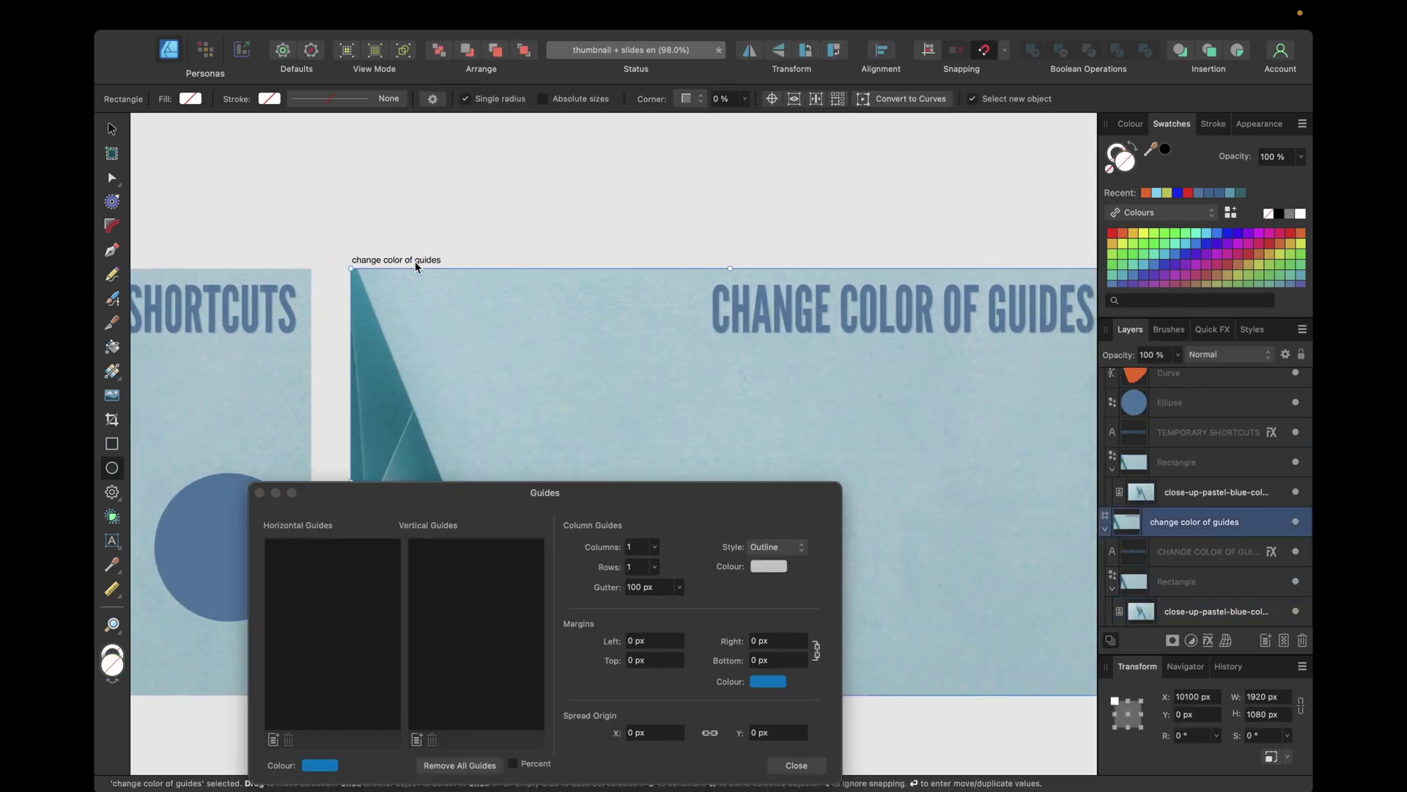
{"action": "left_click", "coordinate": [274, 738]}
{"action": "left_click", "coordinate": [417, 738]}
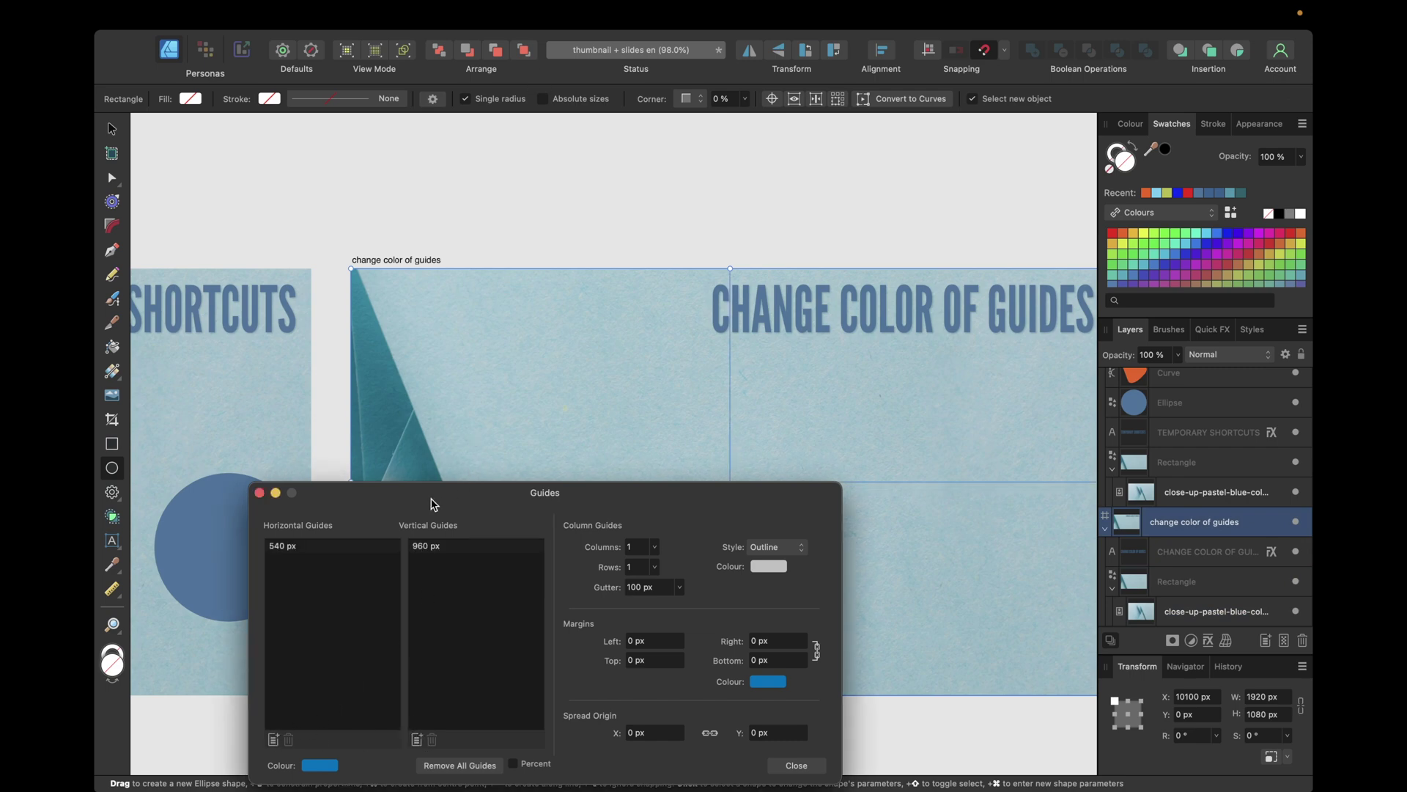
- Set the horizontal and vertical guides of the change color of guides artboard to 200 px and close the guide settings
{"action": "left_click", "coordinate": [278, 552]}
{"action": "double_click", "coordinate": [278, 551]}
{"action": "type", "text": "200"}
{"action": "key", "text": "Return"}
{"action": "left_click", "coordinate": [423, 551]}
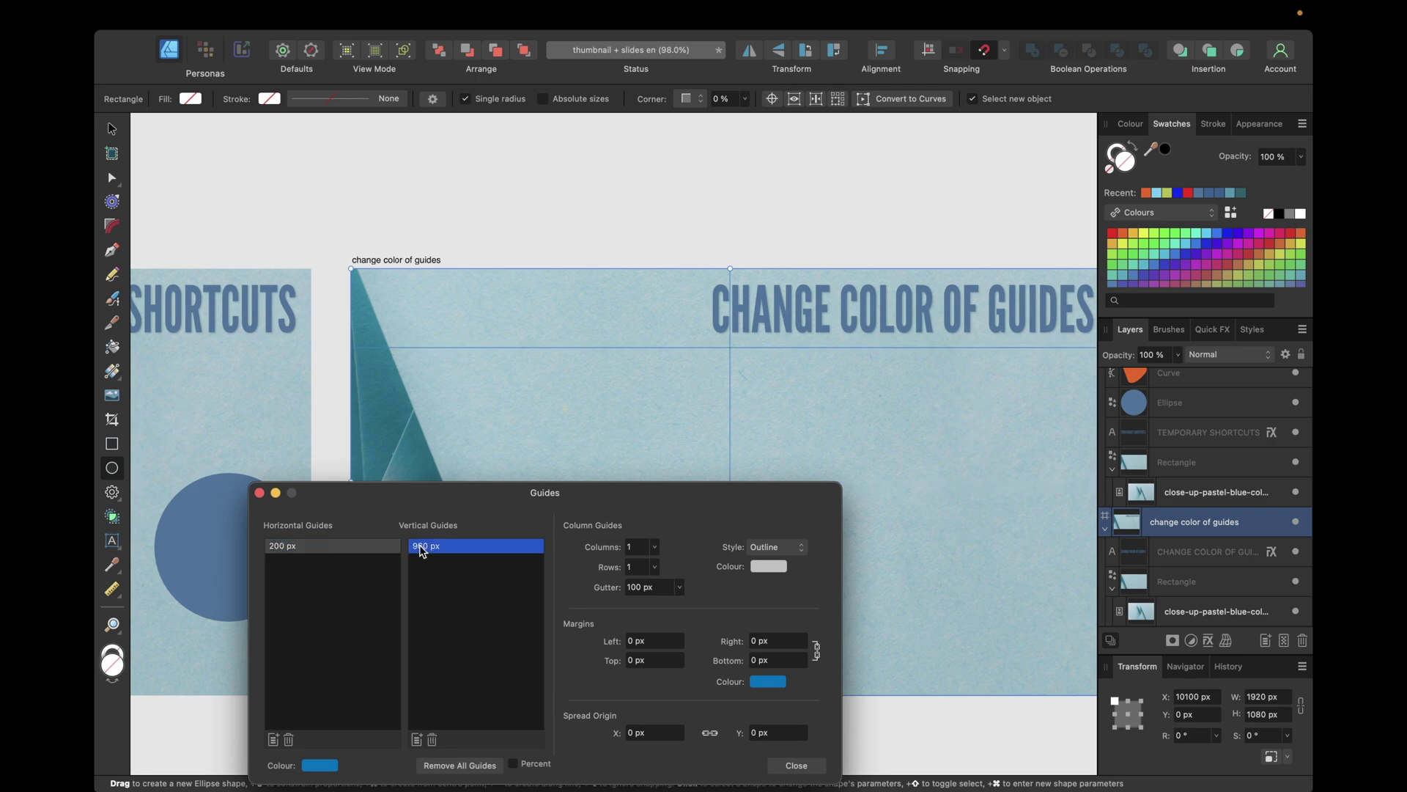
{"action": "double_click", "coordinate": [423, 551]}
{"action": "type", "text": "200"}
{"action": "key", "text": "Return"}
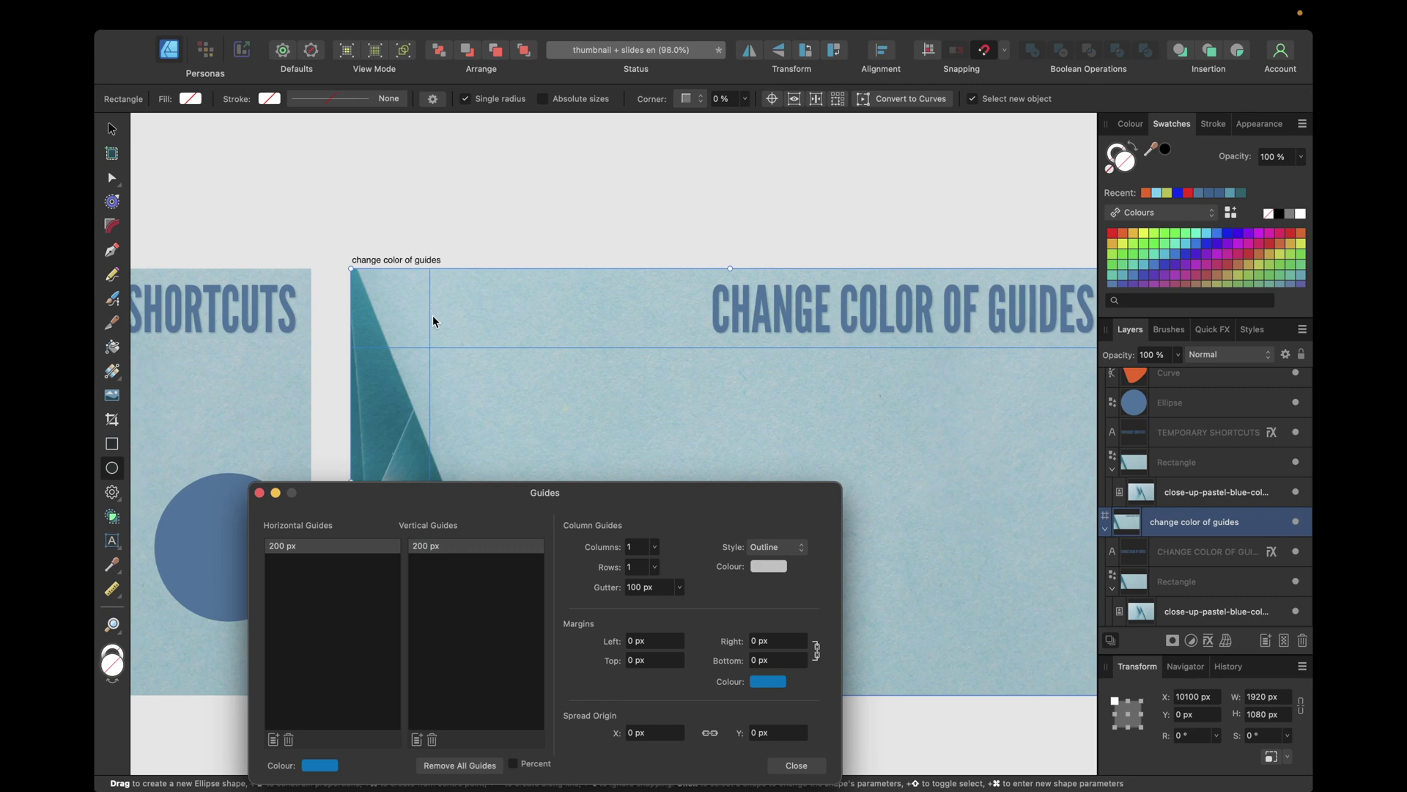
{"action": "left_click", "coordinate": [260, 492]}
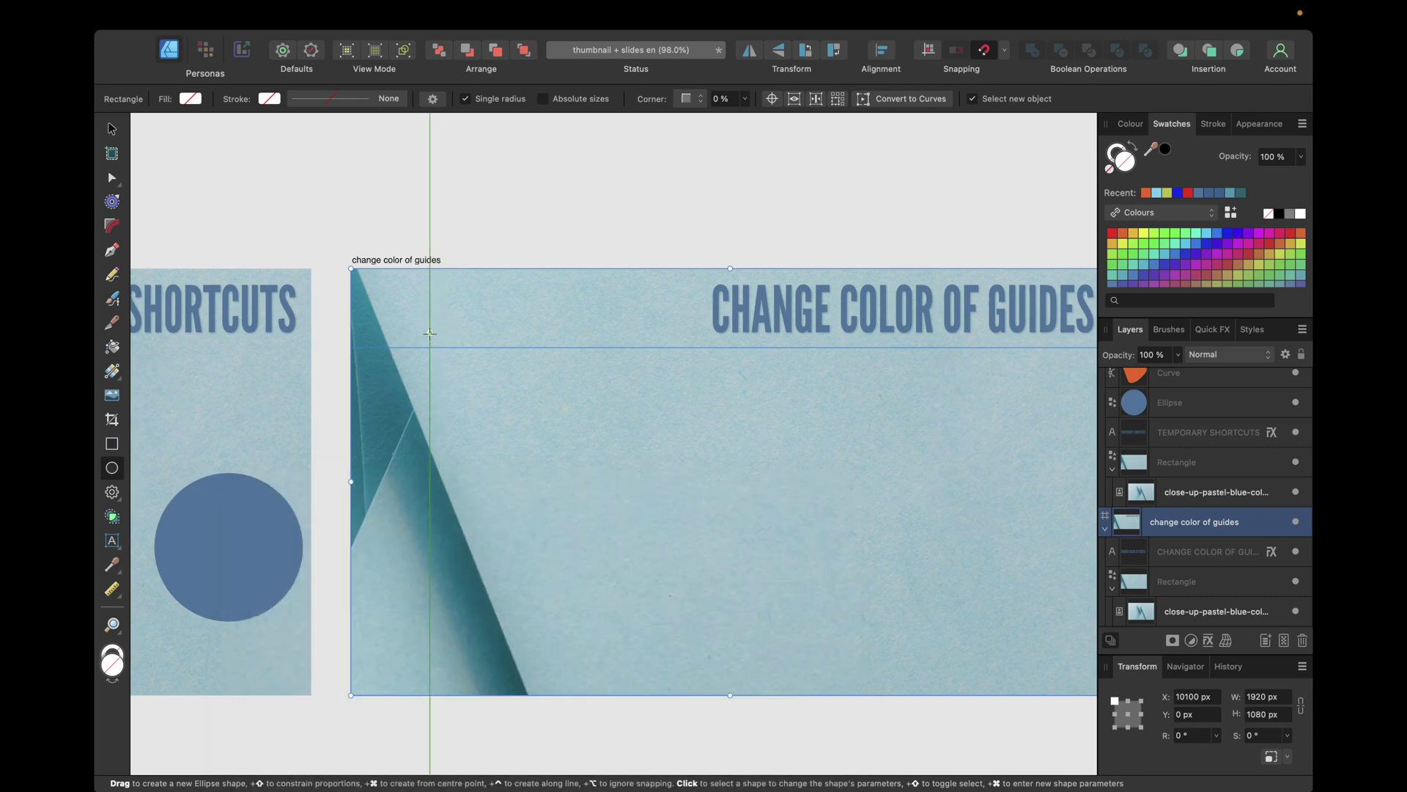
- Move the vertical guide on the canvas to about 288 px and the horizontal guide to about 278 px
{"action": "left_click", "coordinate": [112, 129]}
{"action": "left_click_drag", "start_coordinate": [431, 301], "coordinate": [467, 294]}
{"action": "left_click_drag", "start_coordinate": [505, 345], "coordinate": [501, 381]}
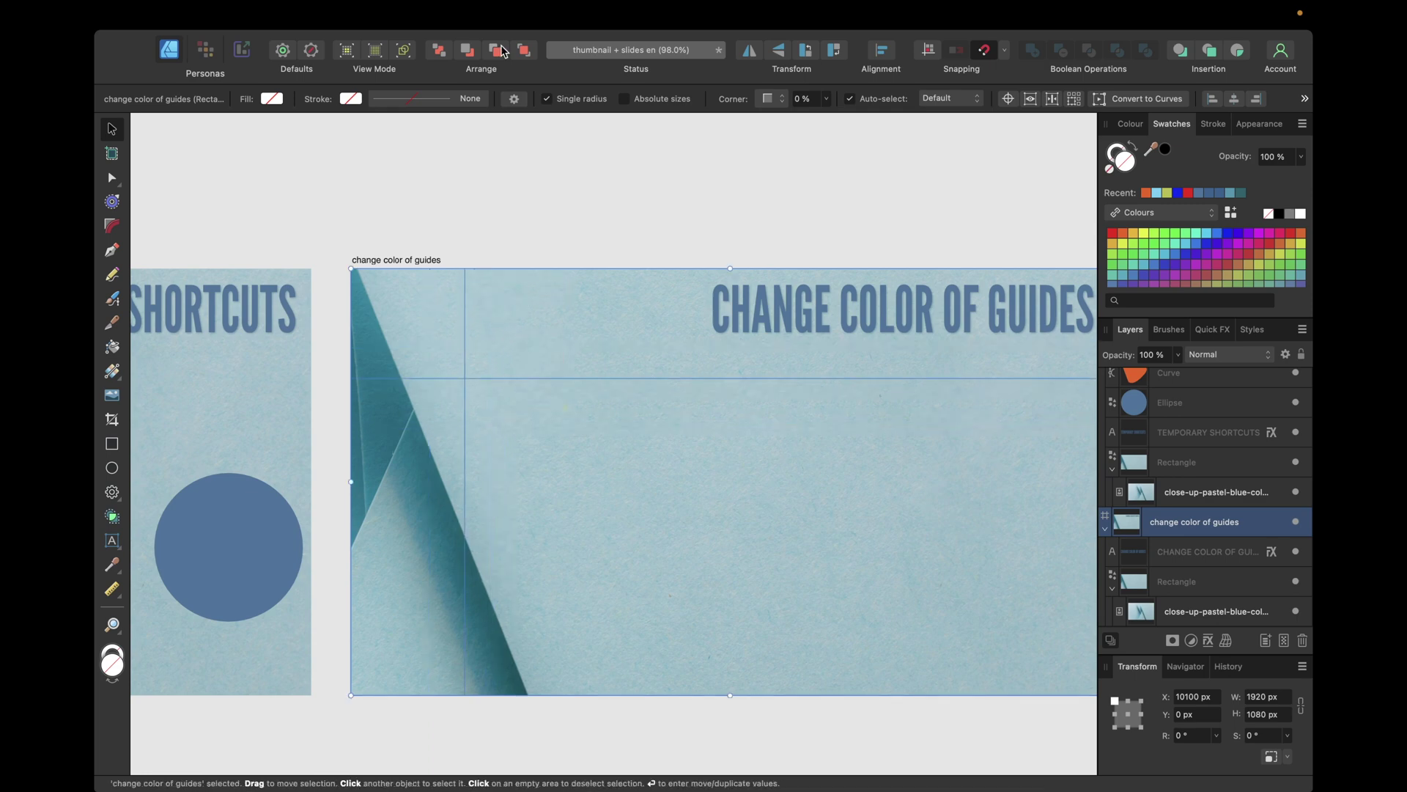
- Recolour the guides of the change color of guides artboard to pinkish red F52553 with the HSL Colour Wheel and close the guide settings
{"action": "left_click", "coordinate": [464, 13]}
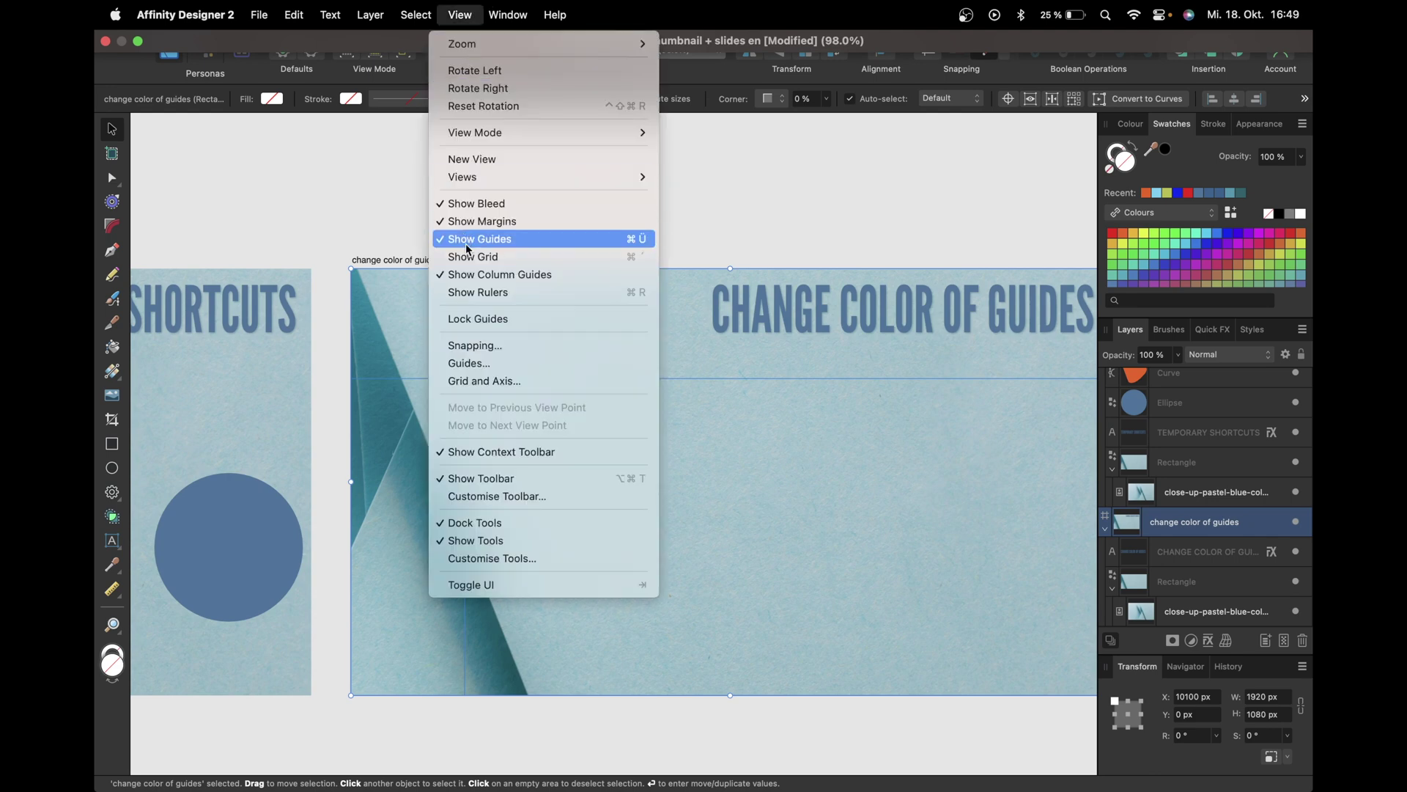
{"action": "left_click", "coordinate": [475, 364]}
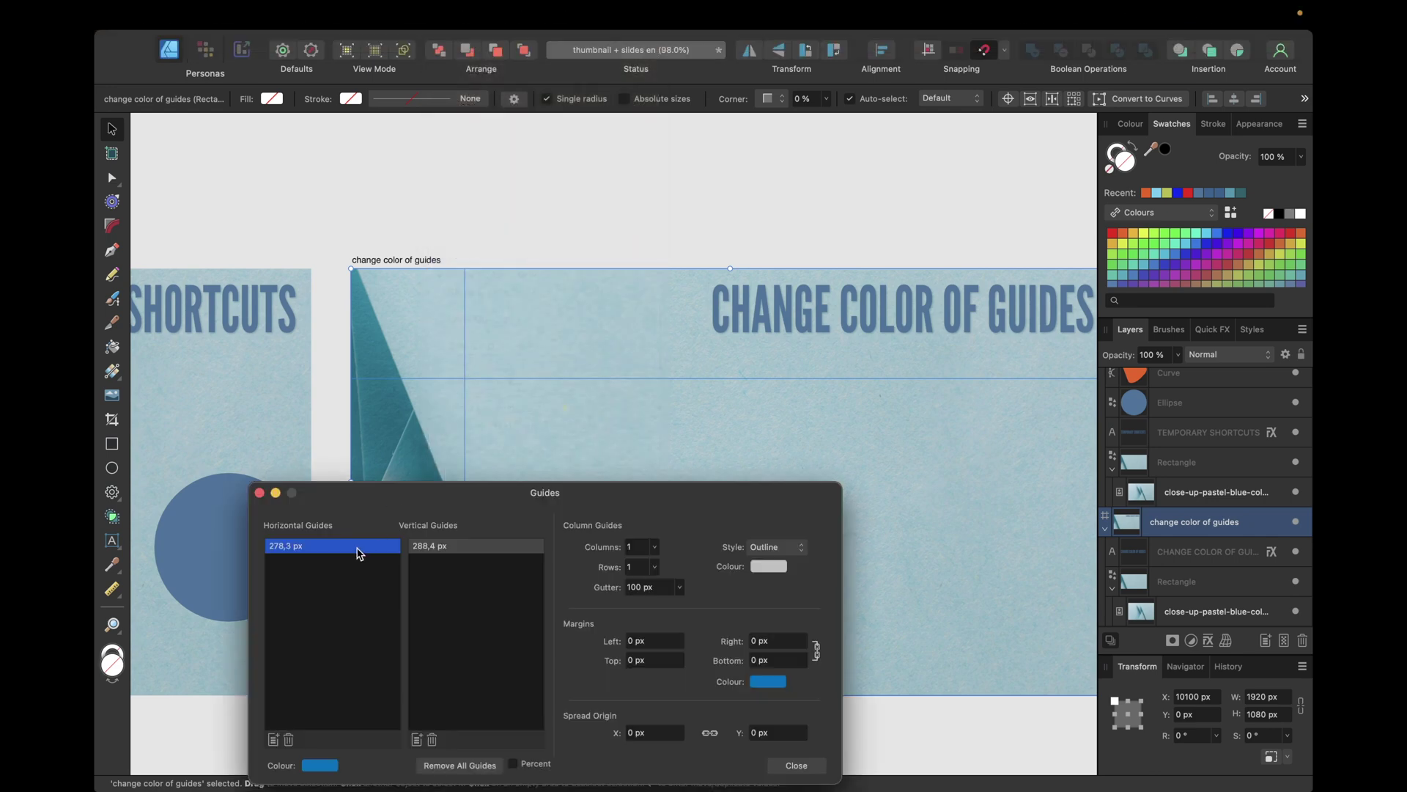
{"action": "left_click_drag", "start_coordinate": [364, 492], "coordinate": [374, 434]}
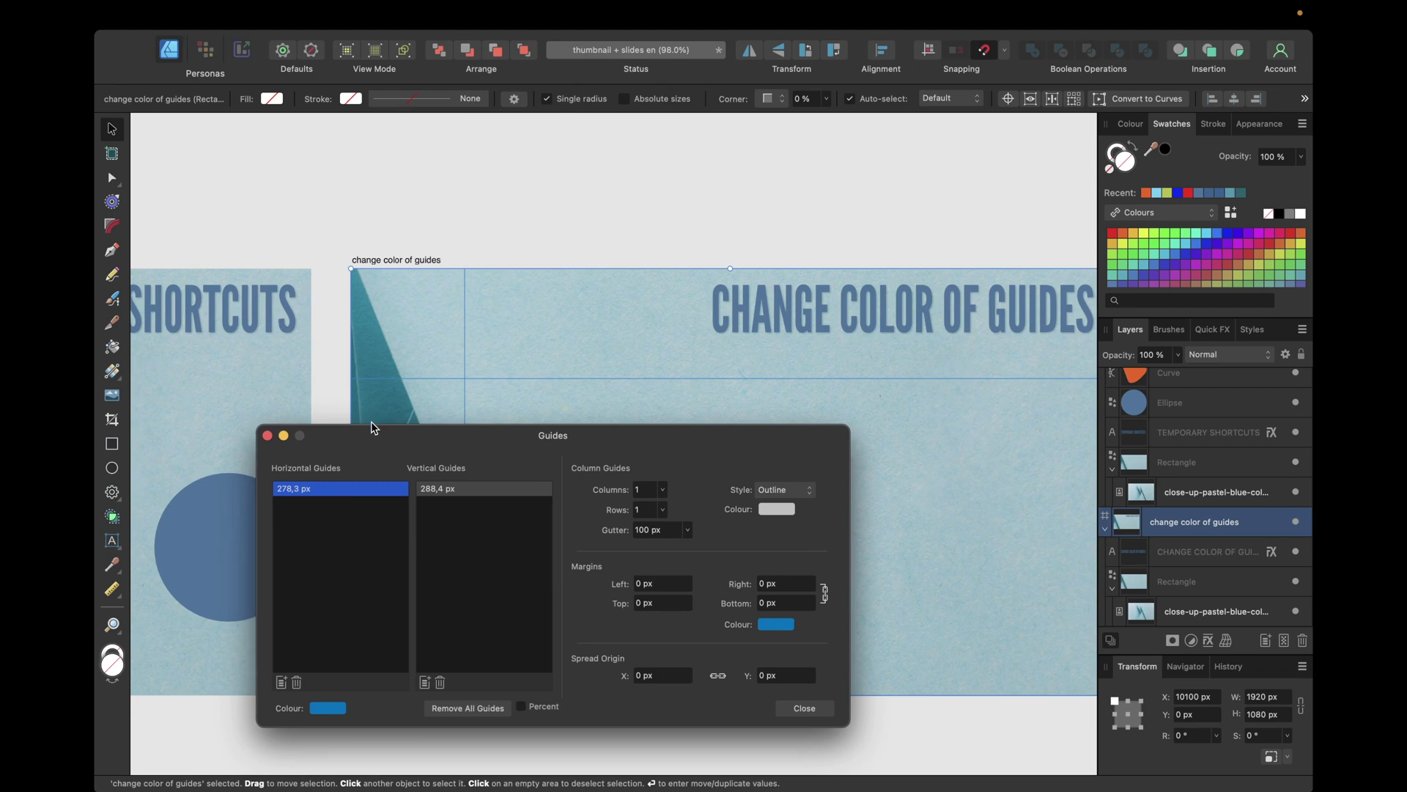
{"action": "double_click", "coordinate": [315, 488]}
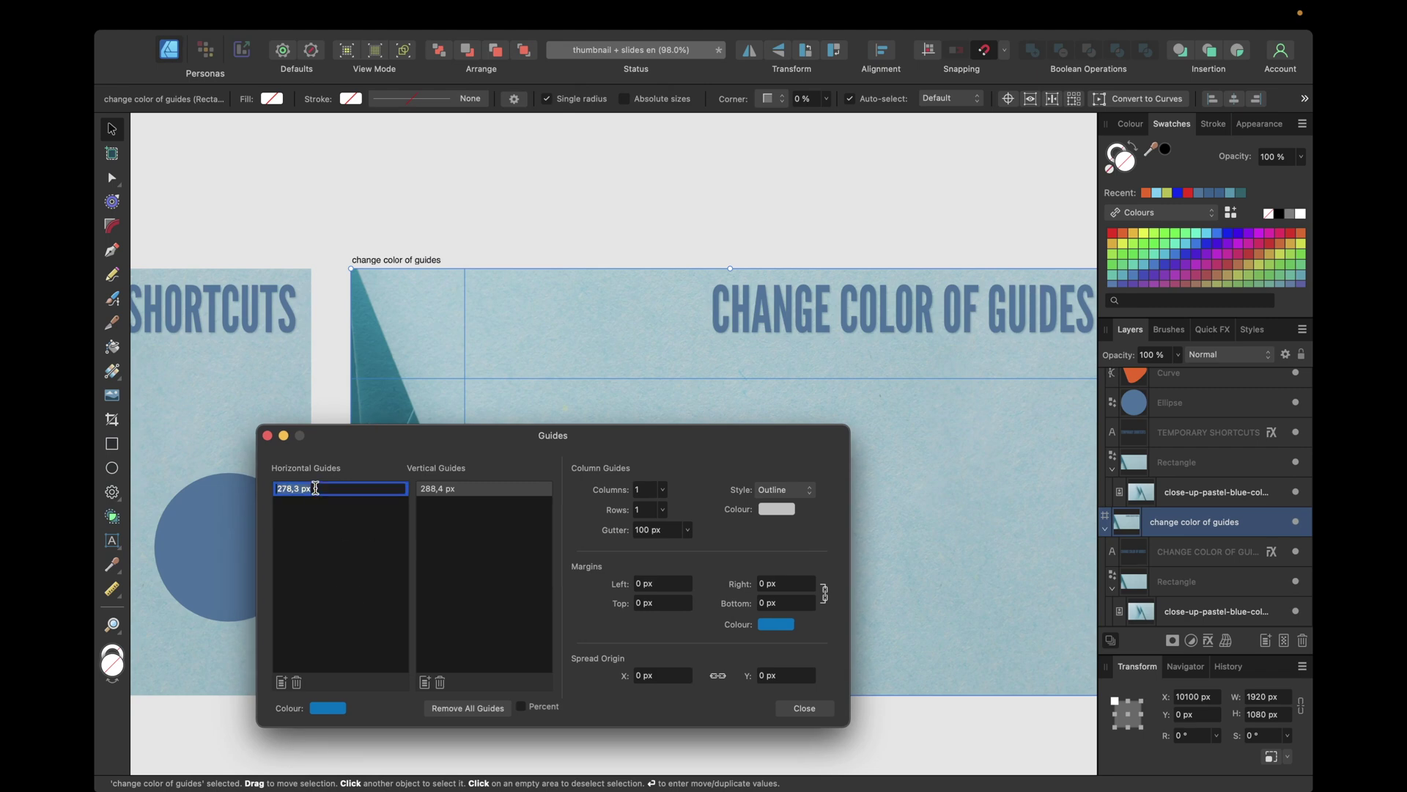
{"action": "left_click", "coordinate": [338, 709]}
{"action": "left_click", "coordinate": [381, 480]}
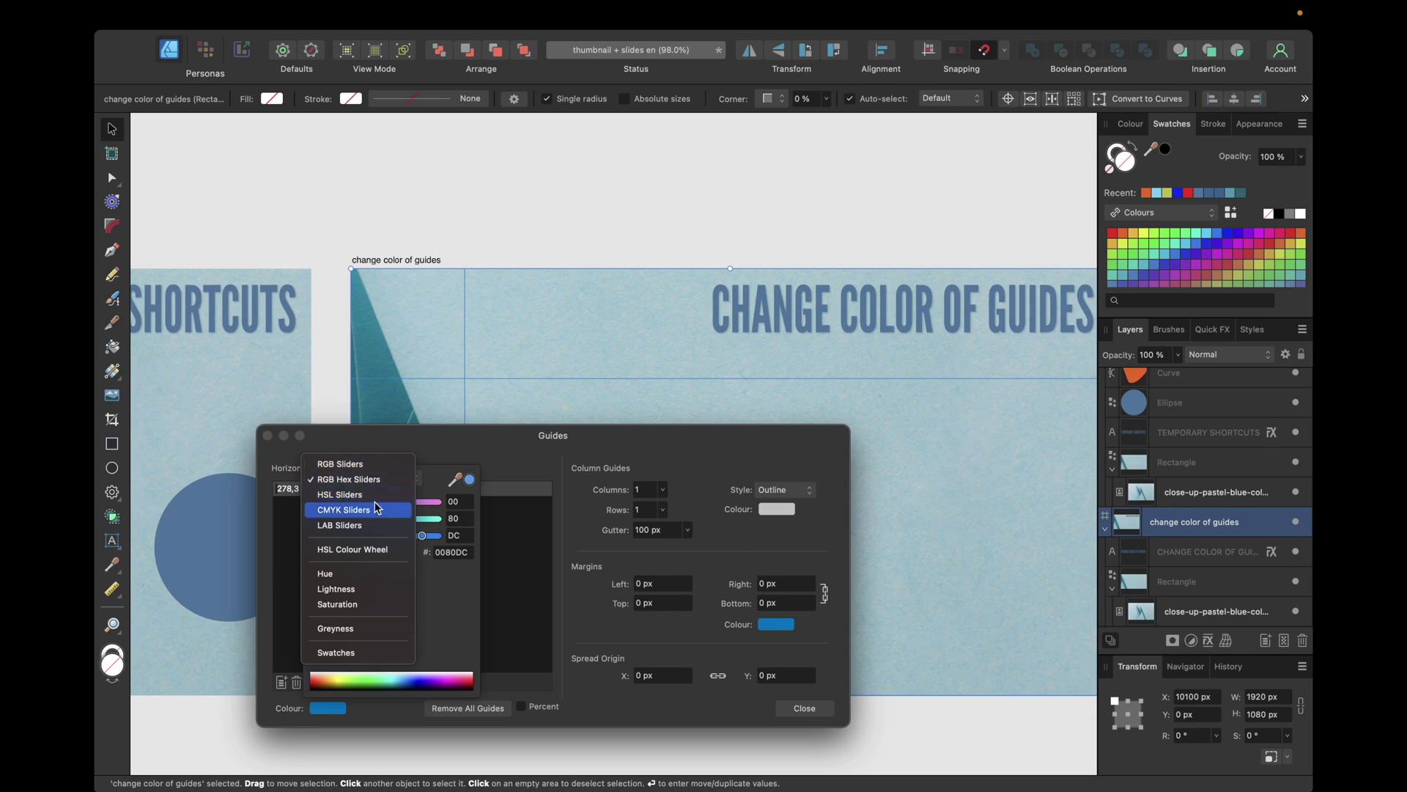
{"action": "left_click", "coordinate": [377, 549]}
{"action": "left_click", "coordinate": [422, 537]}
{"action": "left_click_drag", "start_coordinate": [422, 538], "coordinate": [434, 588]}
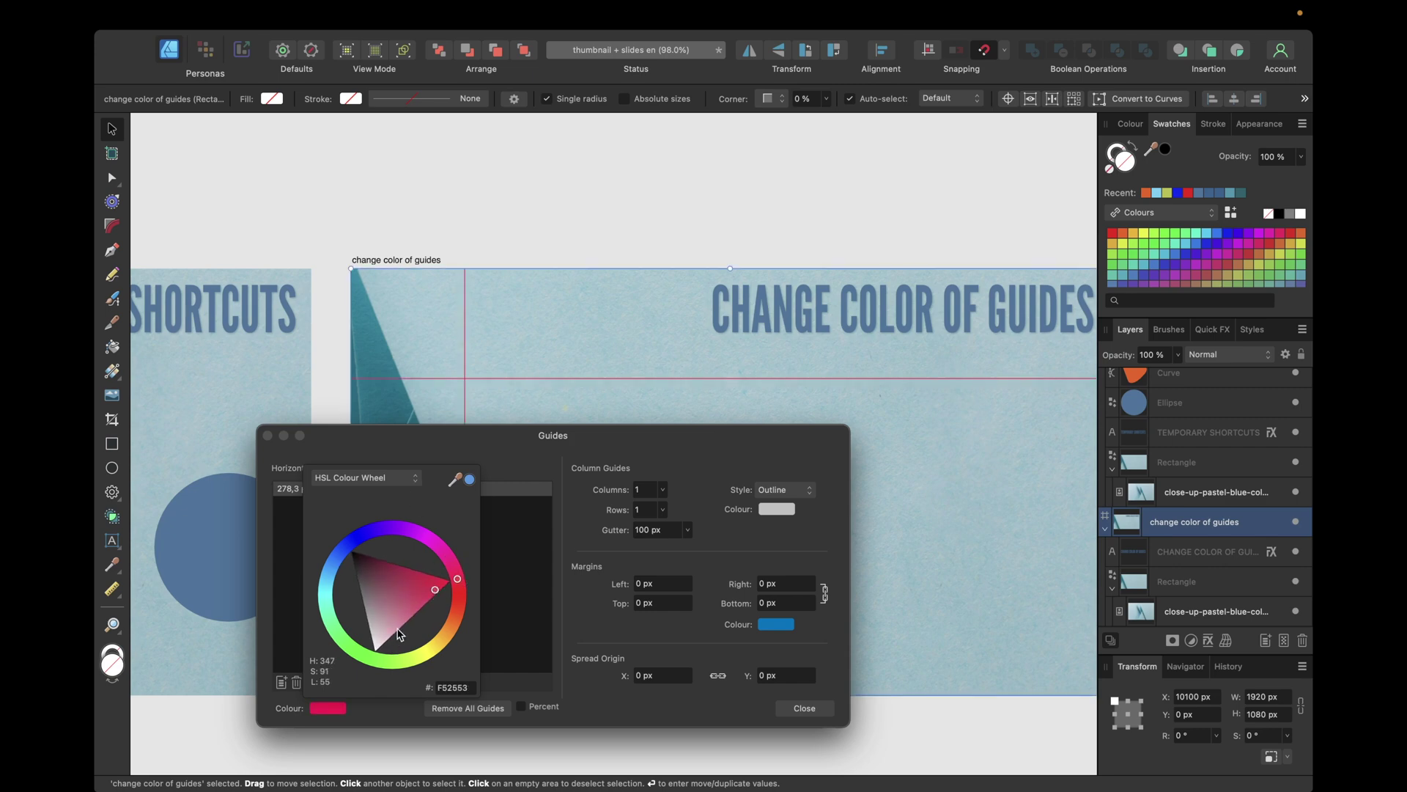
{"action": "left_click", "coordinate": [290, 588]}
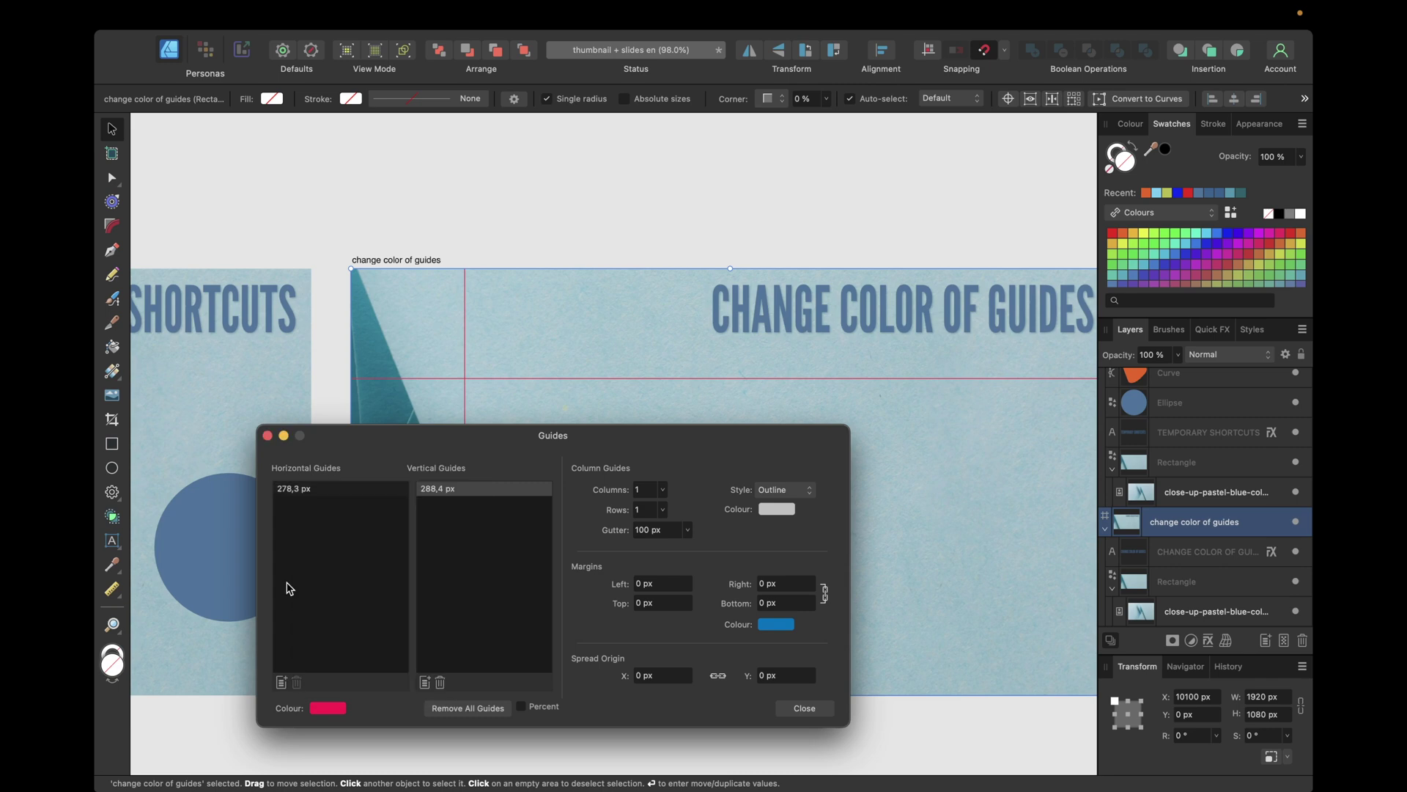
{"action": "left_click", "coordinate": [268, 435]}
{"action": "mouse_move", "coordinate": [586, 381]}
{"action": "left_mouse_down"}
{"action": "mouse_move", "coordinate": [572, 527]}
{"action": "mouse_move", "coordinate": [587, 379]}
{"action": "left_mouse_up"}
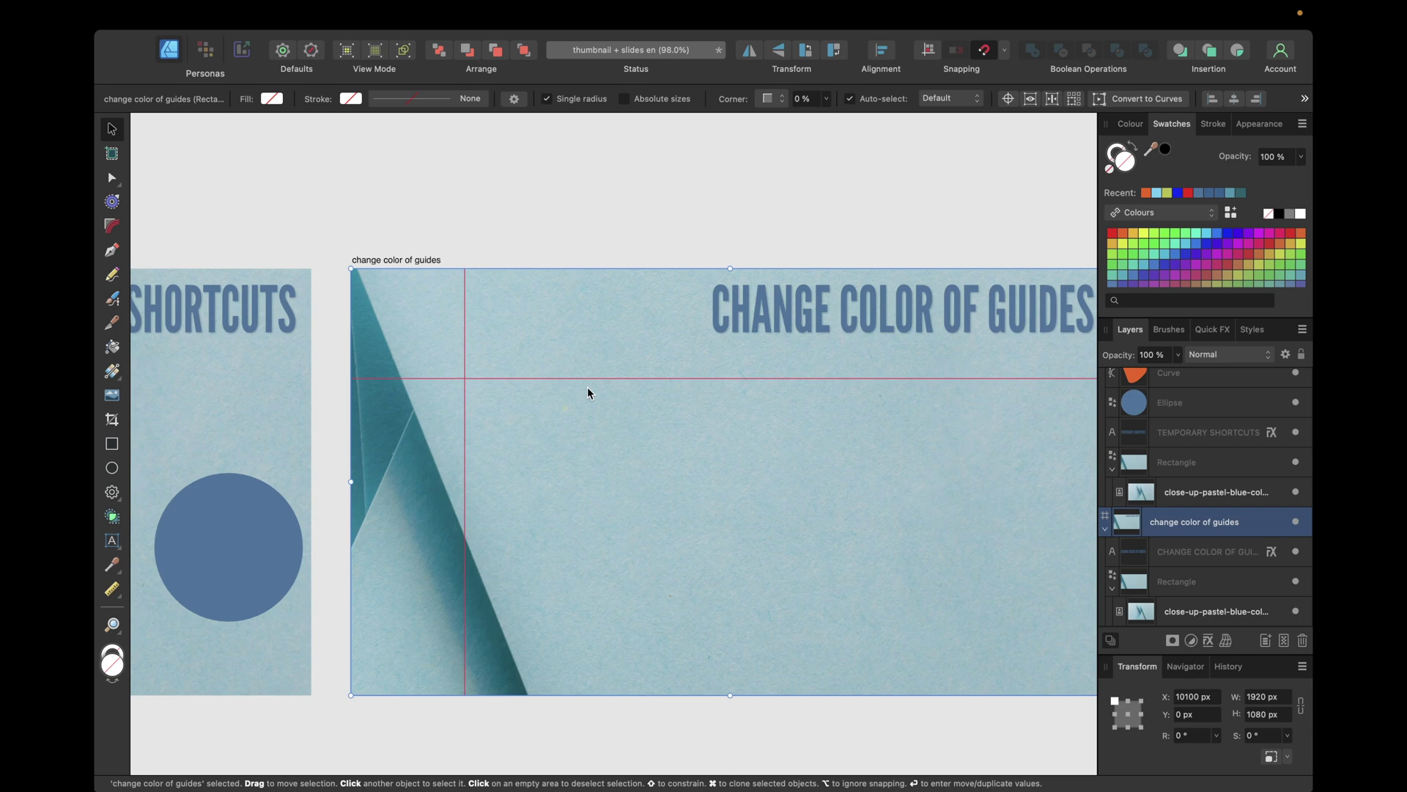
{"action": "left_click", "coordinate": [544, 249]}
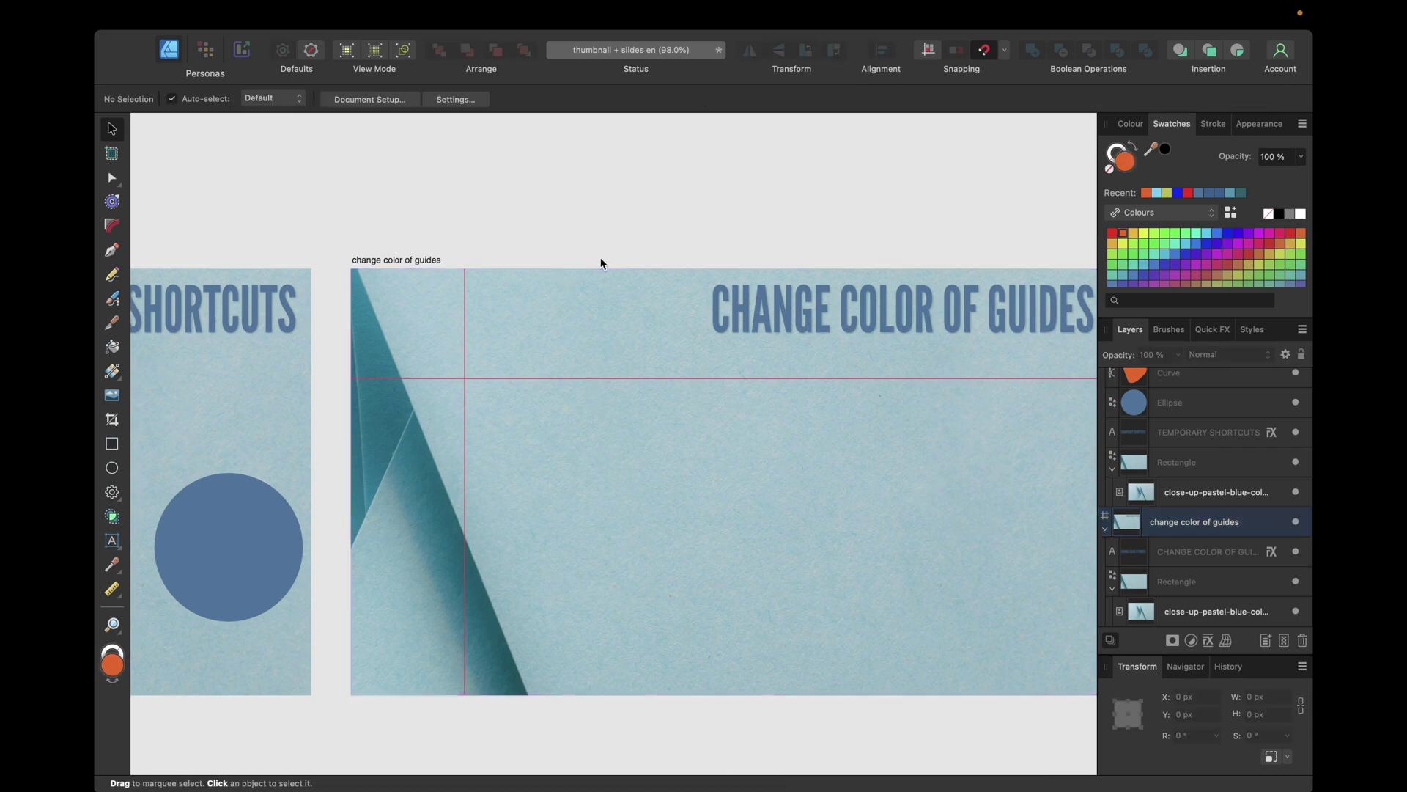
- Expand the select all objects in a layer artboard in the layer list and select its top and bottom layers in turn
{"action": "scroll", "coordinate": [600, 258], "scroll_direction": "right", "scroll_amount": 10}
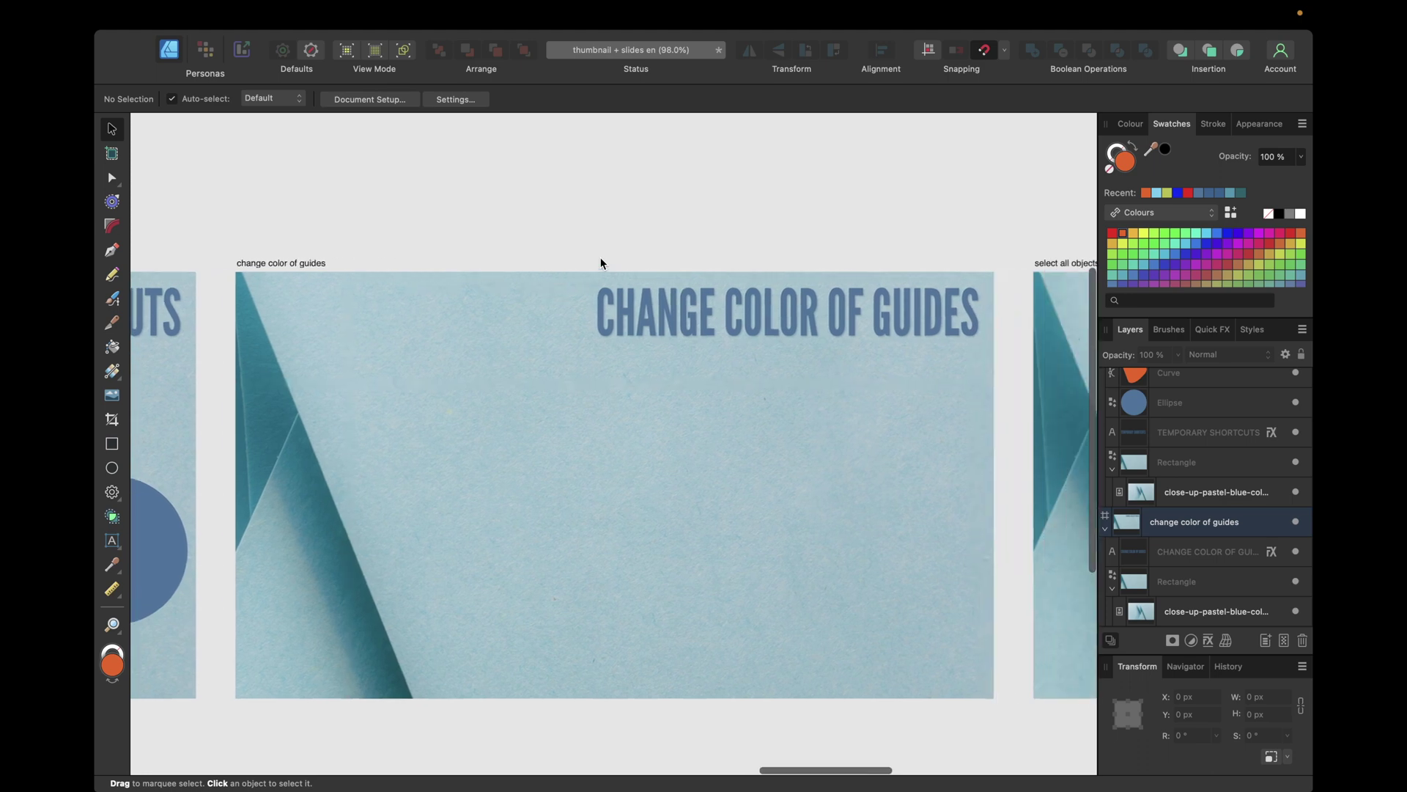
{"action": "scroll", "coordinate": [600, 258], "scroll_direction": "right", "scroll_amount": 5}
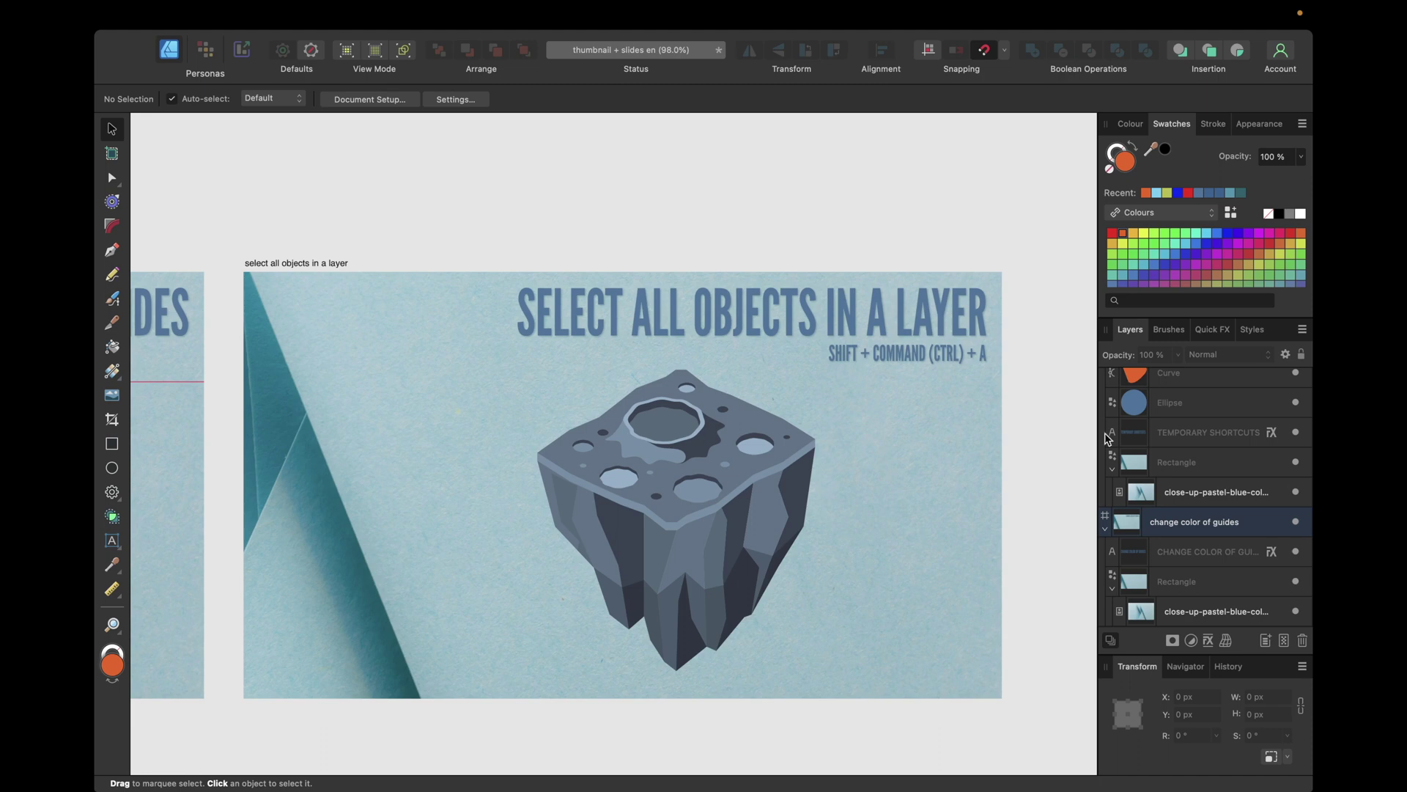
{"action": "scroll", "coordinate": [1180, 489], "scroll_direction": "down", "scroll_amount": 1}
{"action": "left_click", "coordinate": [1105, 618]}
{"action": "scroll", "coordinate": [1167, 504], "scroll_direction": "down", "scroll_amount": 5}
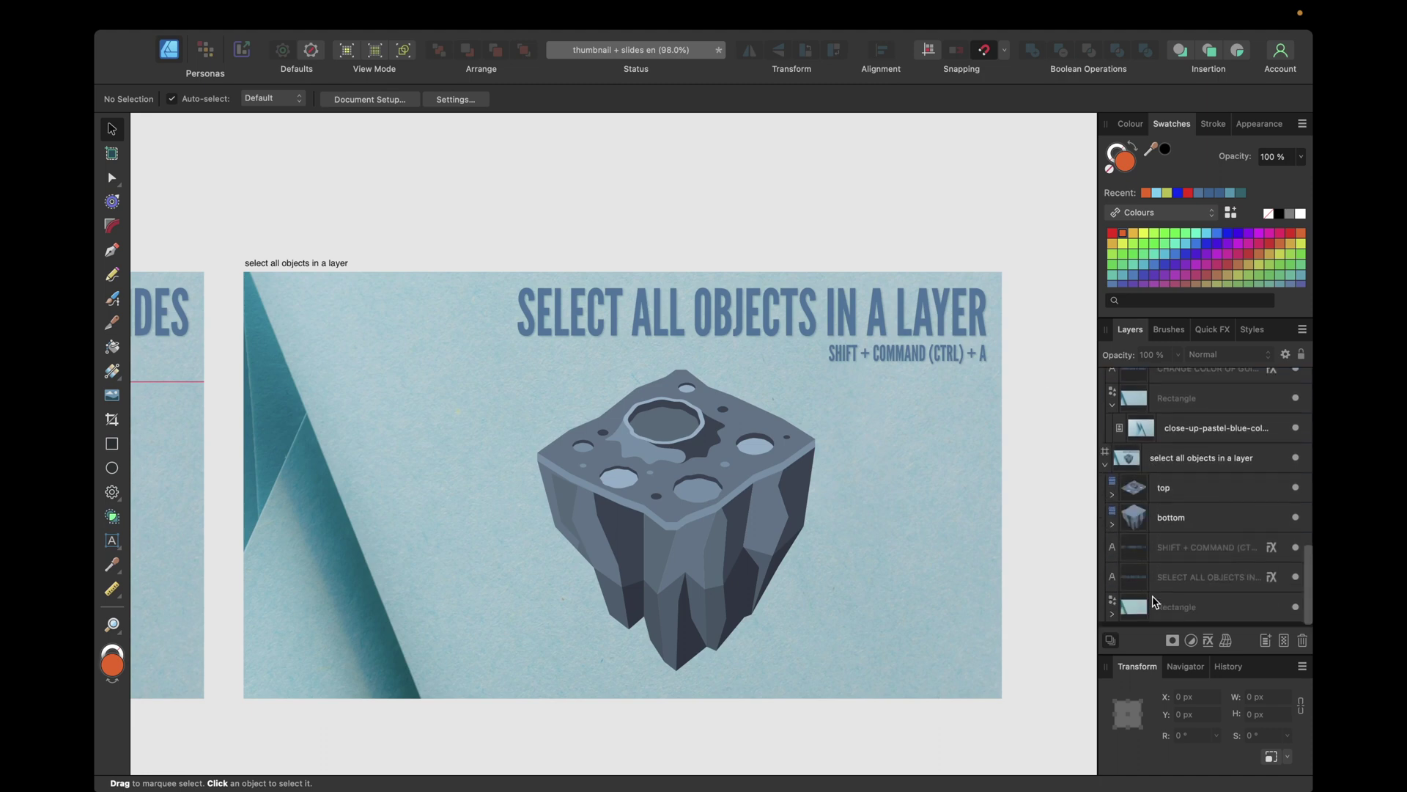
{"action": "left_click", "coordinate": [1167, 503]}
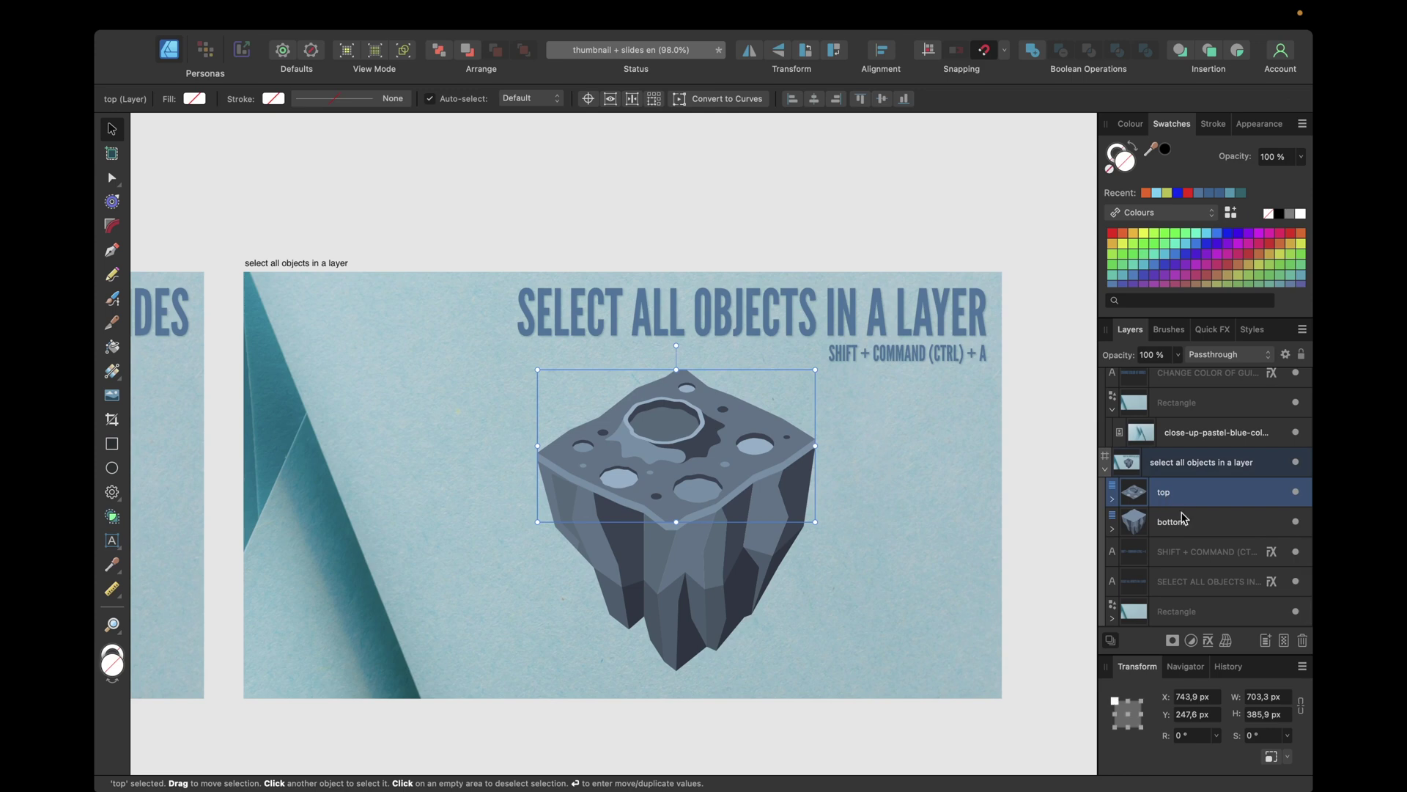
{"action": "left_click", "coordinate": [1184, 516]}
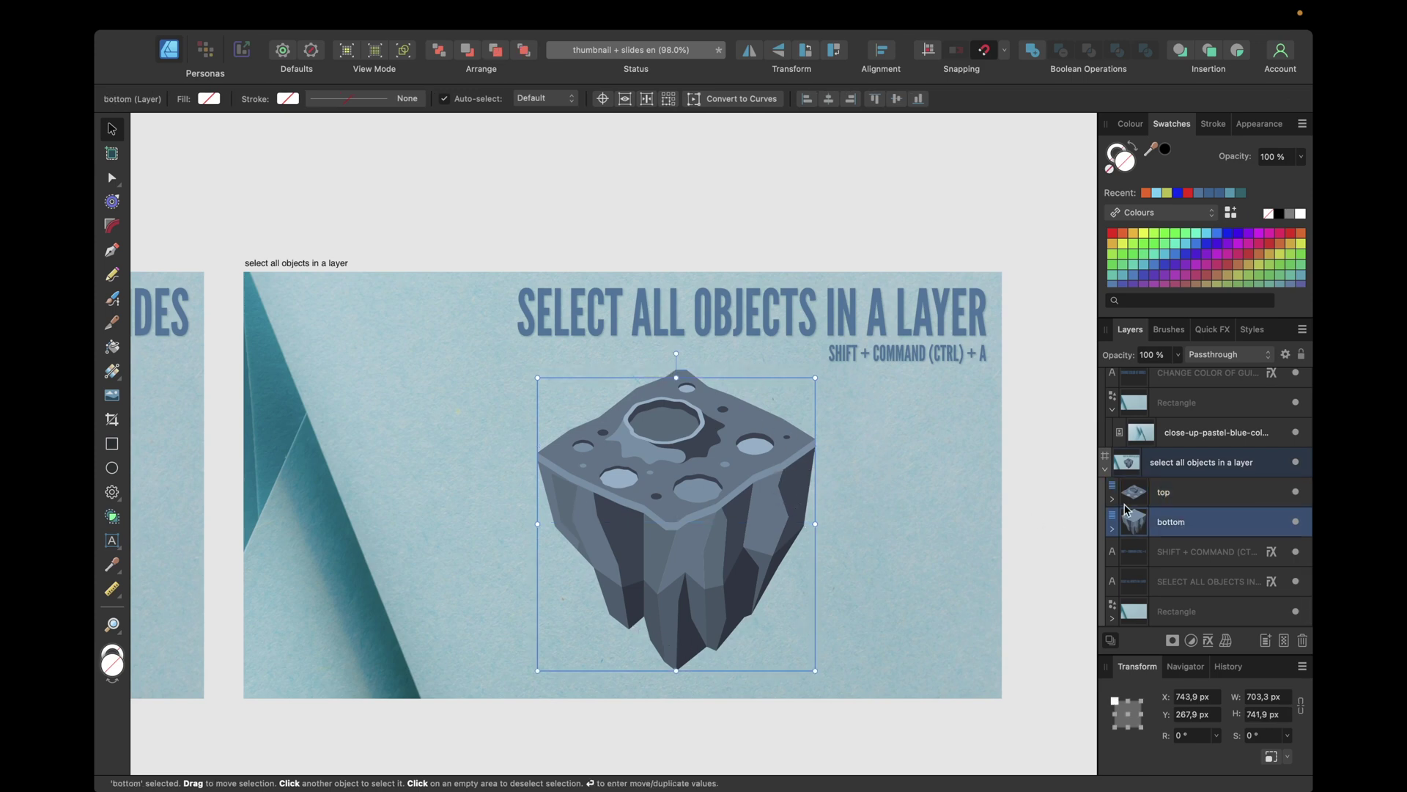
- Select all objects in the top layer of the rock illustration and look through the selected curves
{"action": "left_click", "coordinate": [1178, 500]}
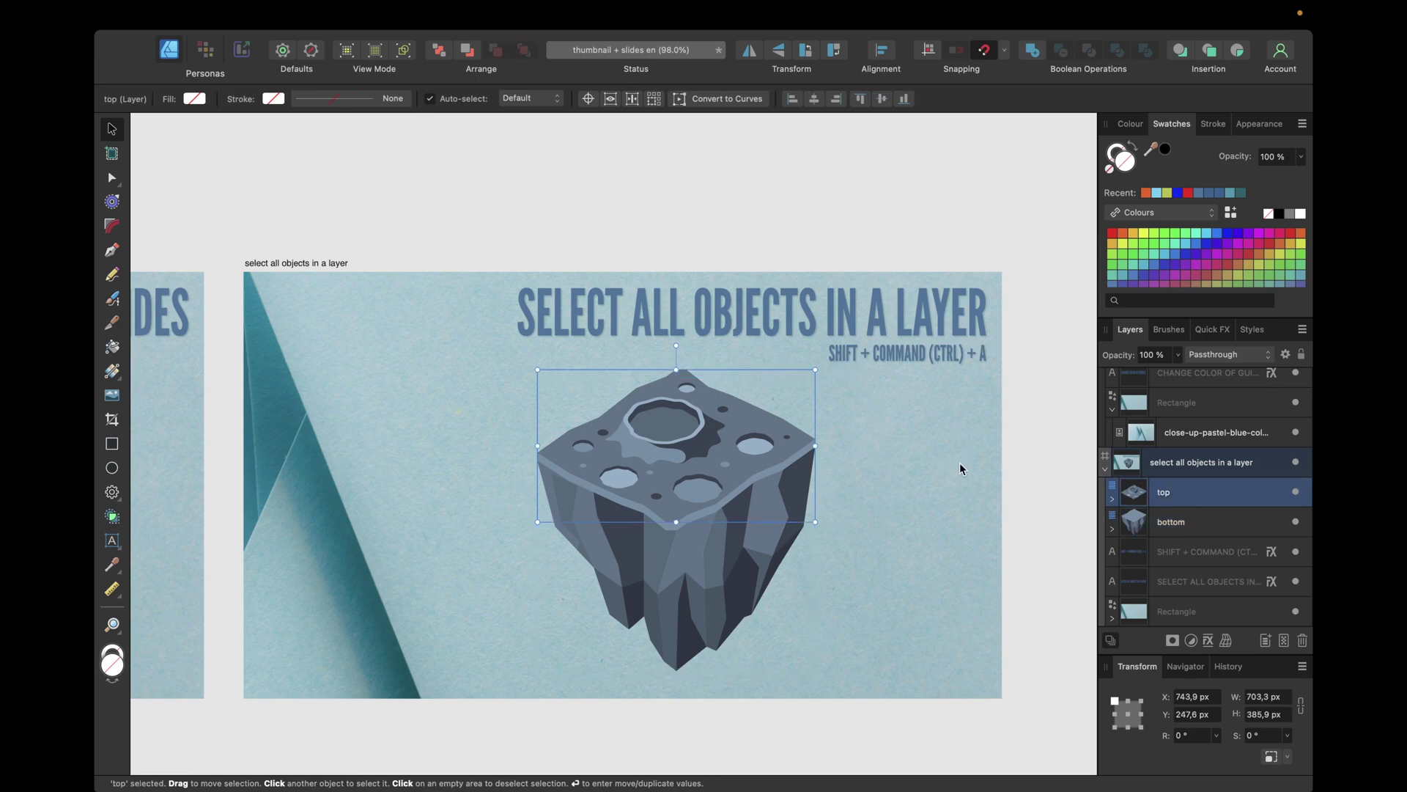
{"action": "key", "text": "shift+super+a"}
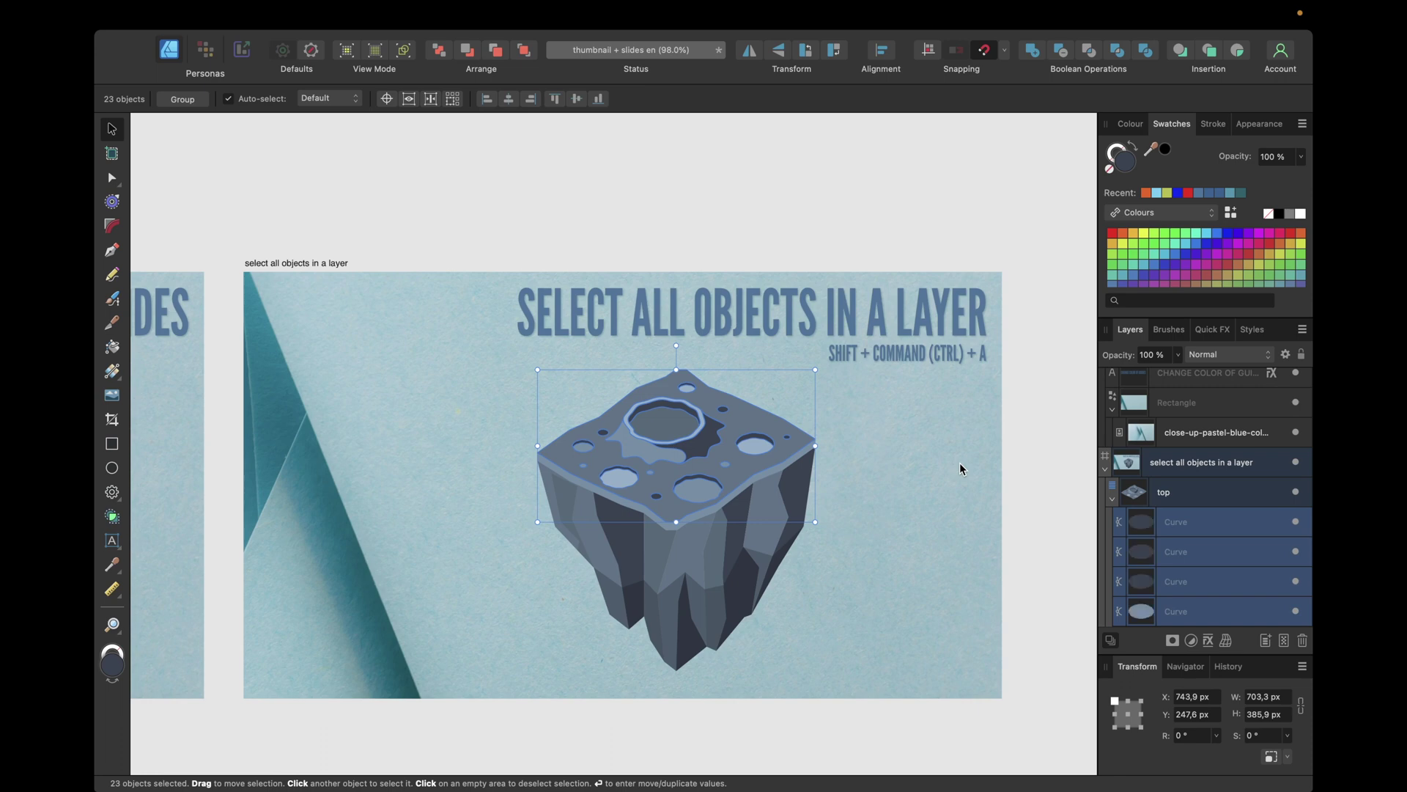
{"action": "scroll", "coordinate": [1196, 541], "scroll_direction": "down", "scroll_amount": 2}
{"action": "scroll", "coordinate": [1196, 541], "scroll_direction": "down", "scroll_amount": 8}
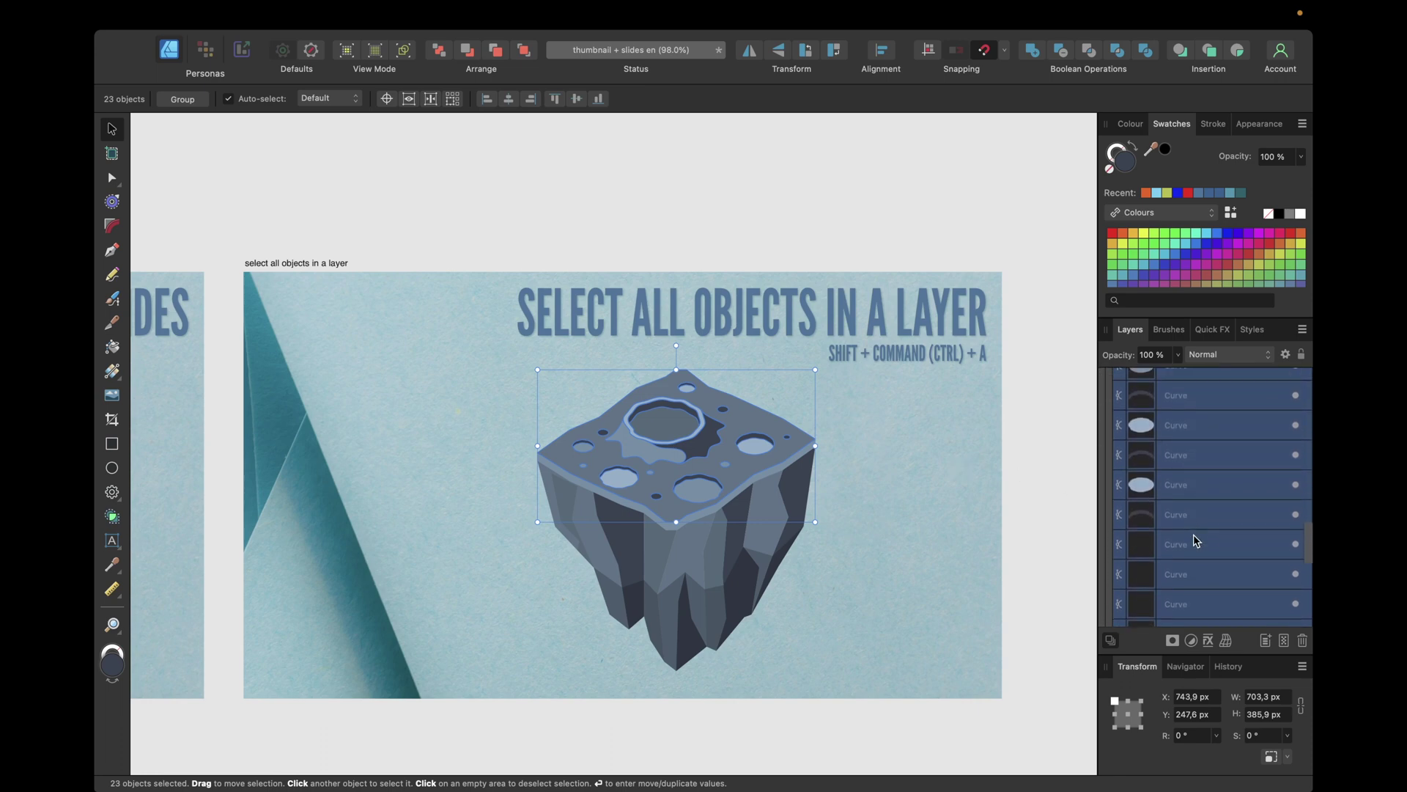
{"action": "scroll", "coordinate": [1194, 541], "scroll_direction": "up", "scroll_amount": 8}
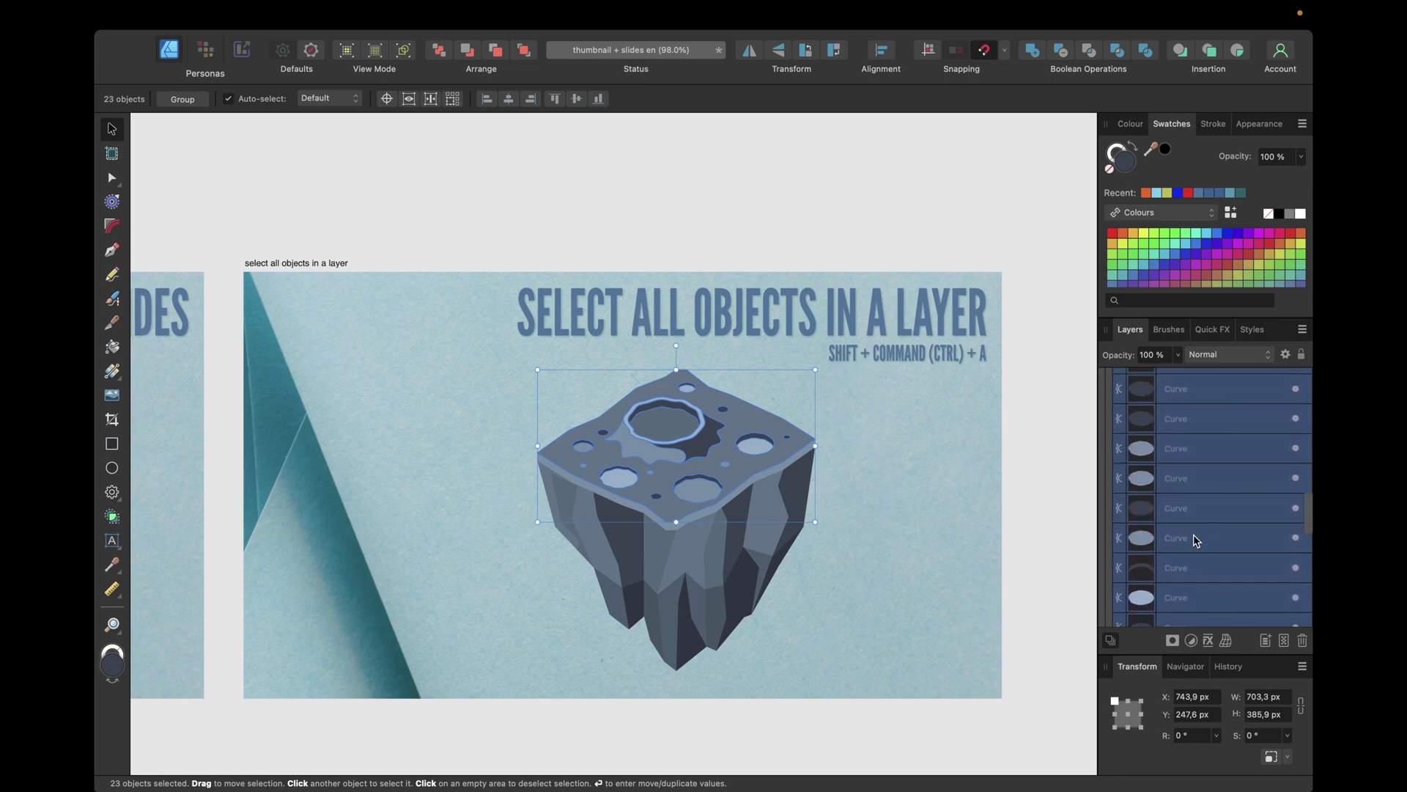
- Collapse the top layer, select all objects in the bottom layer instead and fold that layer up again
{"action": "left_click", "coordinate": [1115, 462]}
{"action": "left_click", "coordinate": [1182, 527]}
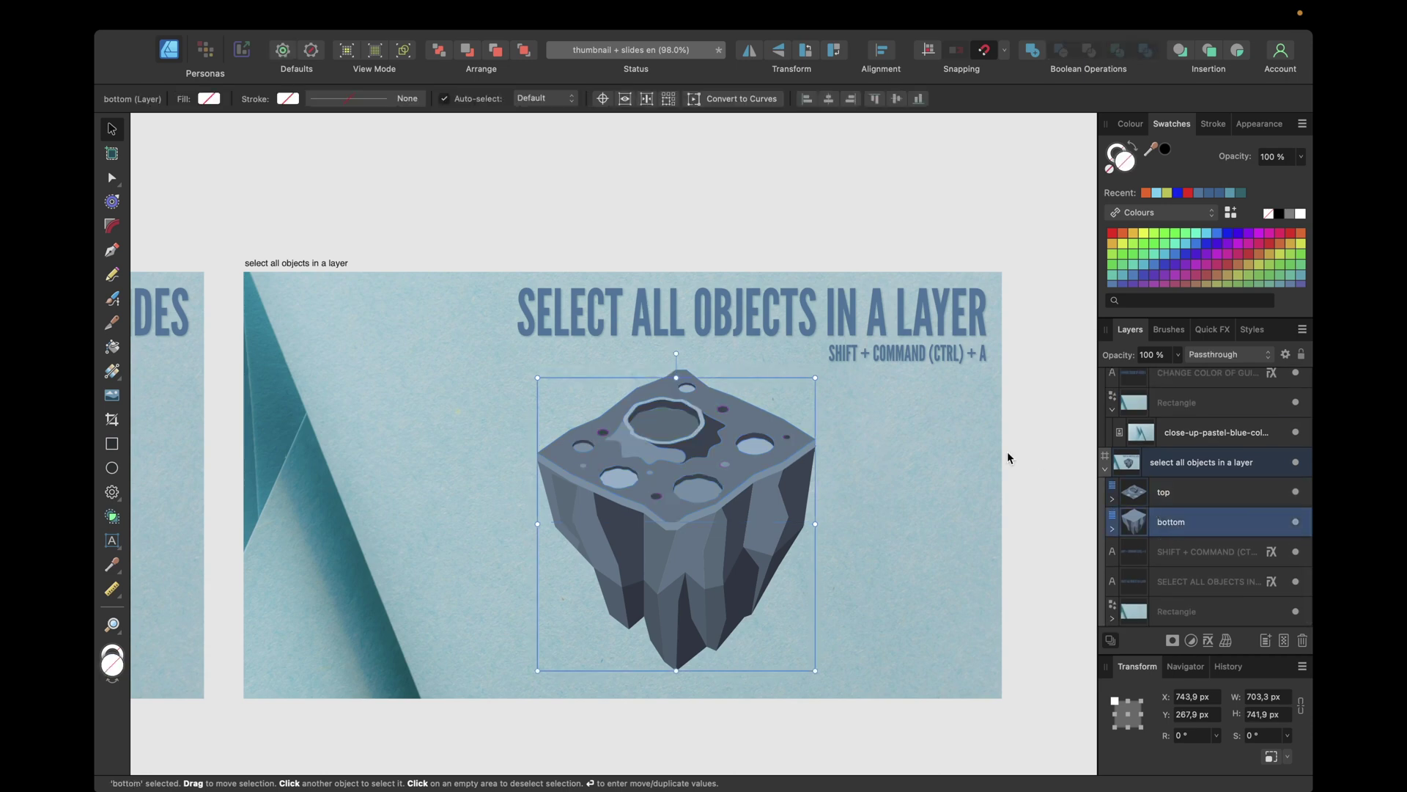
{"action": "key", "text": "shift+super+a"}
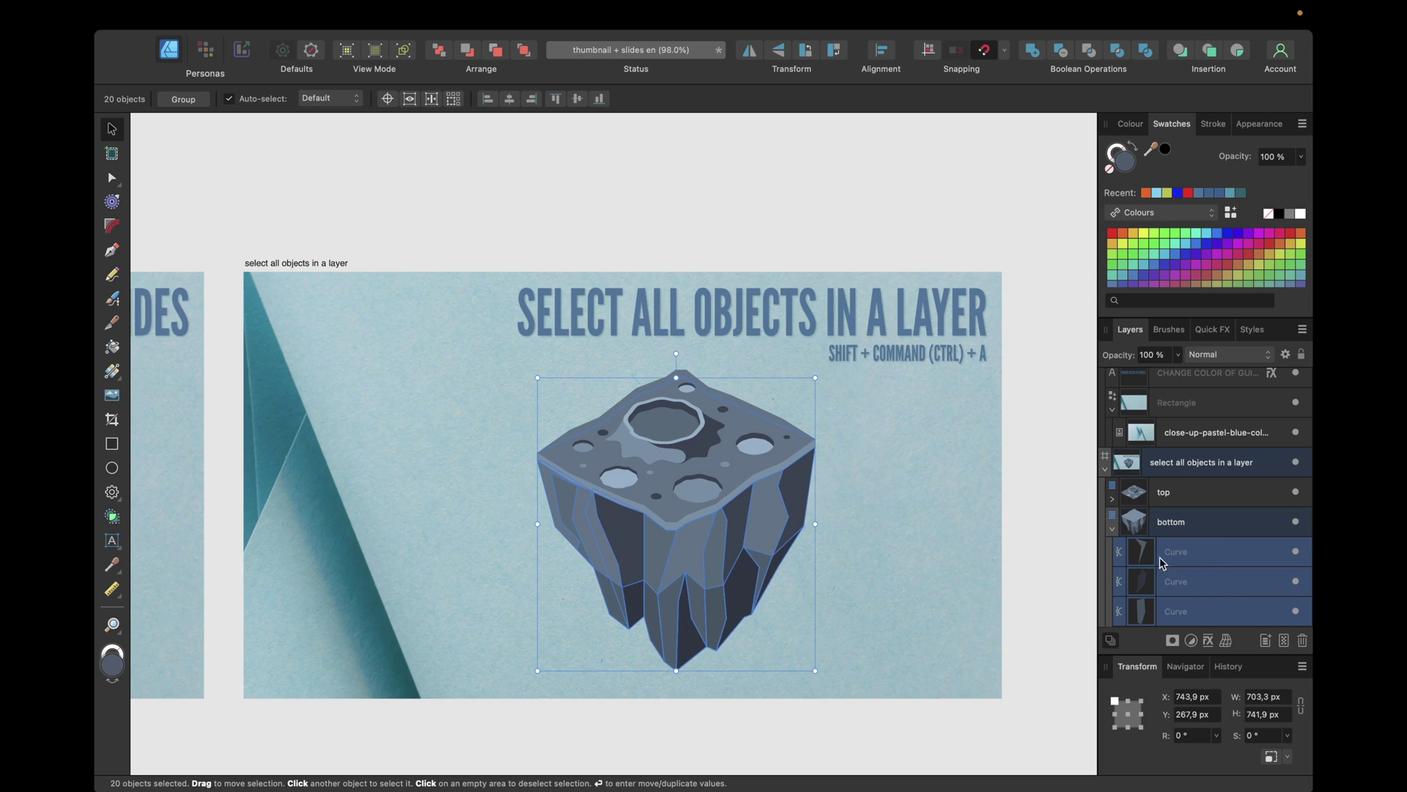
{"action": "left_click", "coordinate": [1112, 528]}
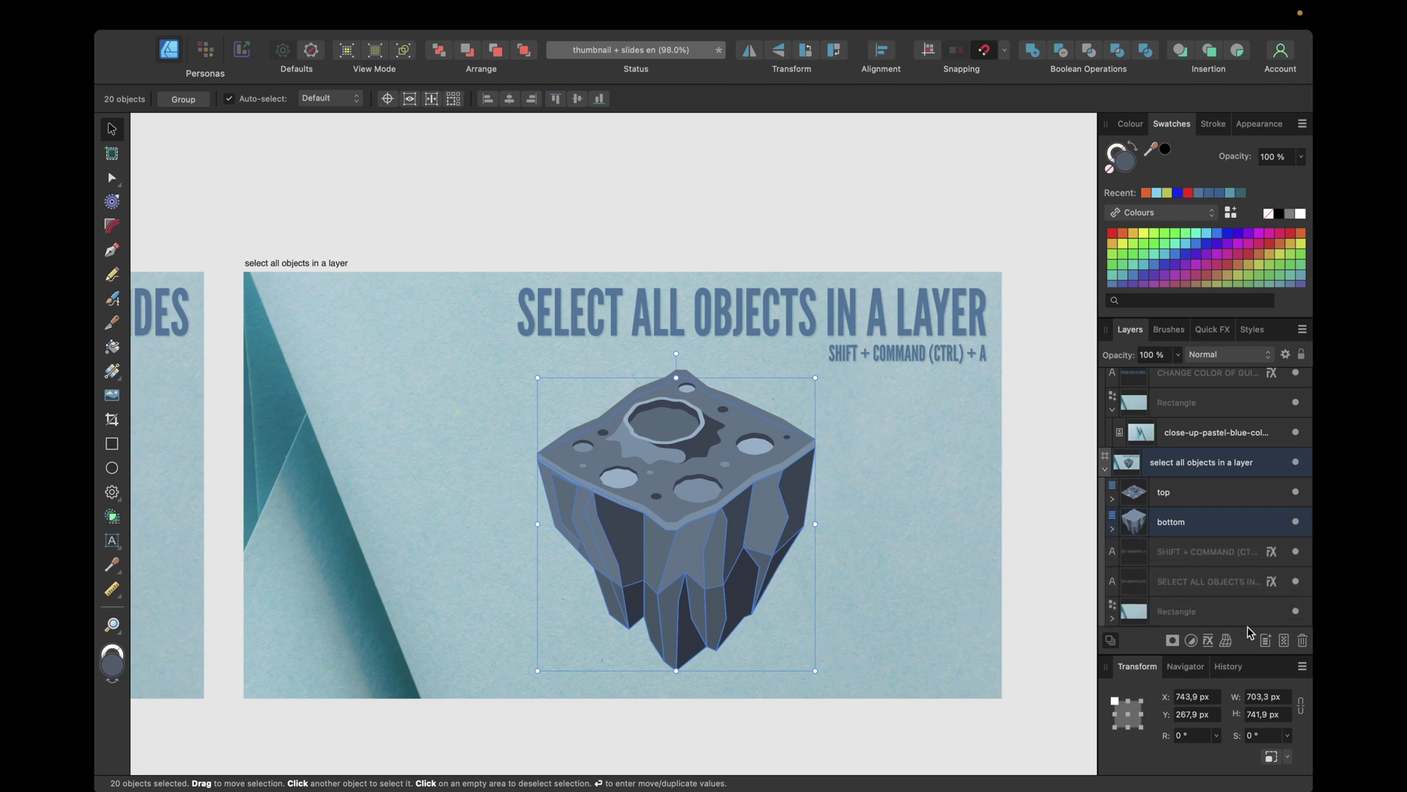
- Add a new layer between top and bottom and draw two orange rectangles in it, the lower one about 228 × 214 px
{"action": "left_click", "coordinate": [1271, 643]}
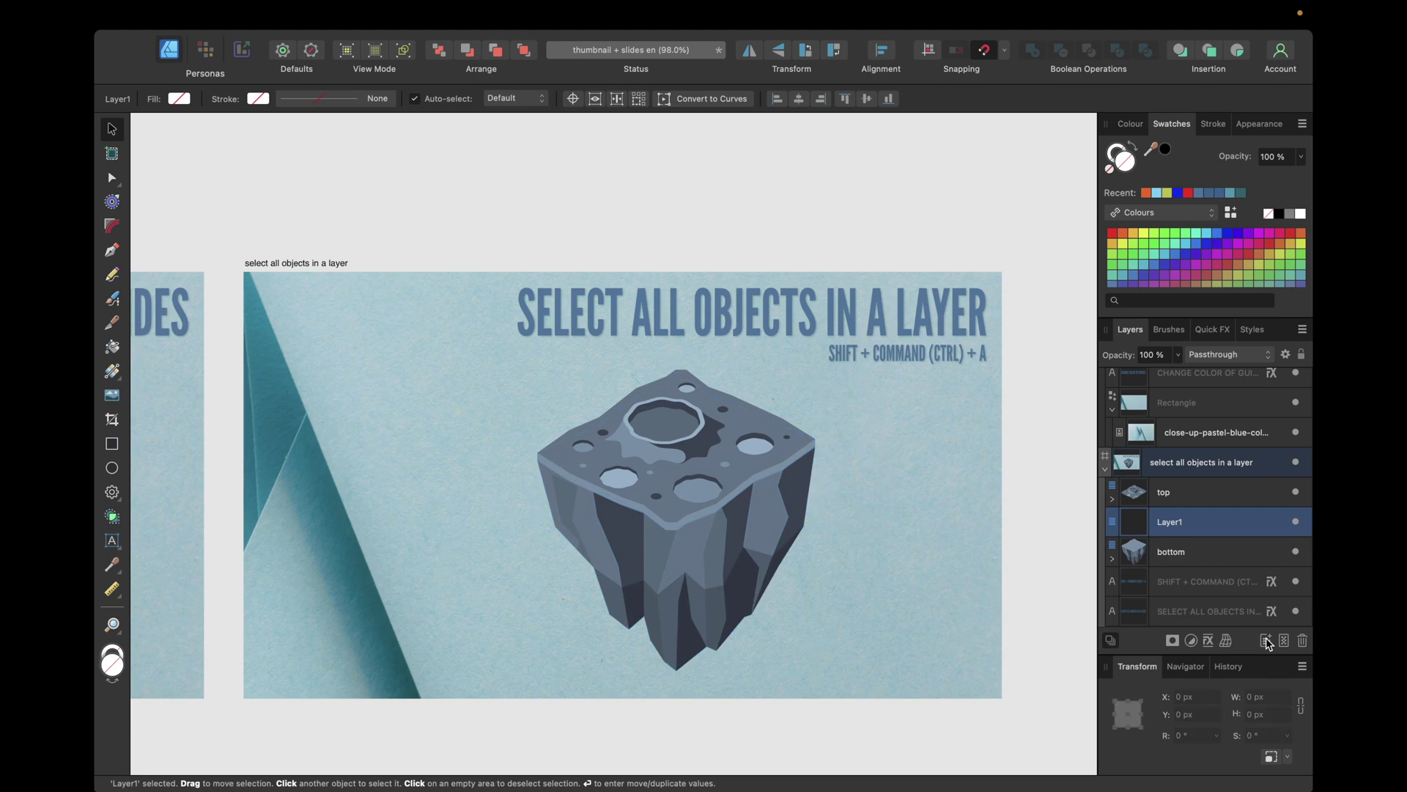
{"action": "left_click", "coordinate": [111, 444]}
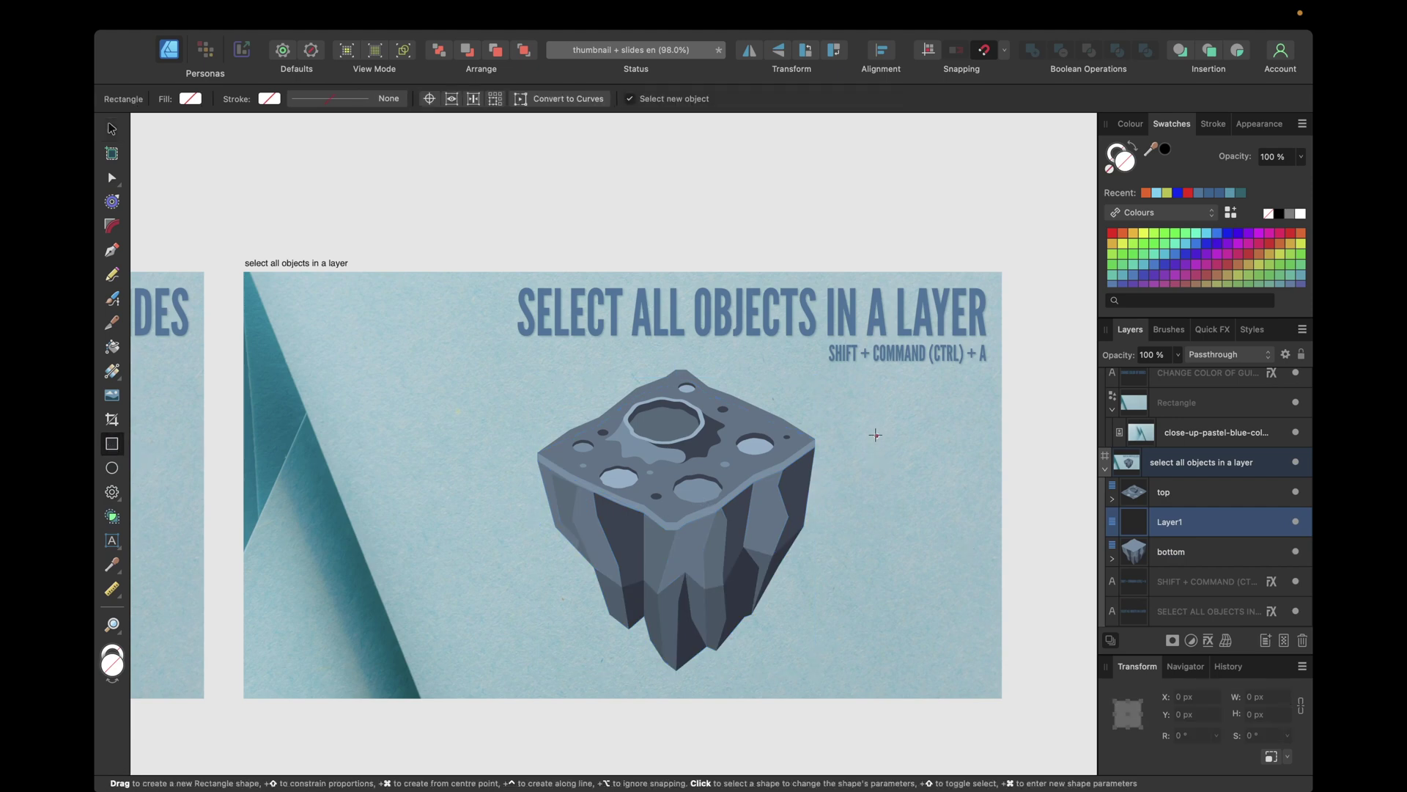
{"action": "left_click_drag", "start_coordinate": [878, 429], "coordinate": [942, 528]}
{"action": "left_click_drag", "start_coordinate": [818, 561], "coordinate": [910, 646]}
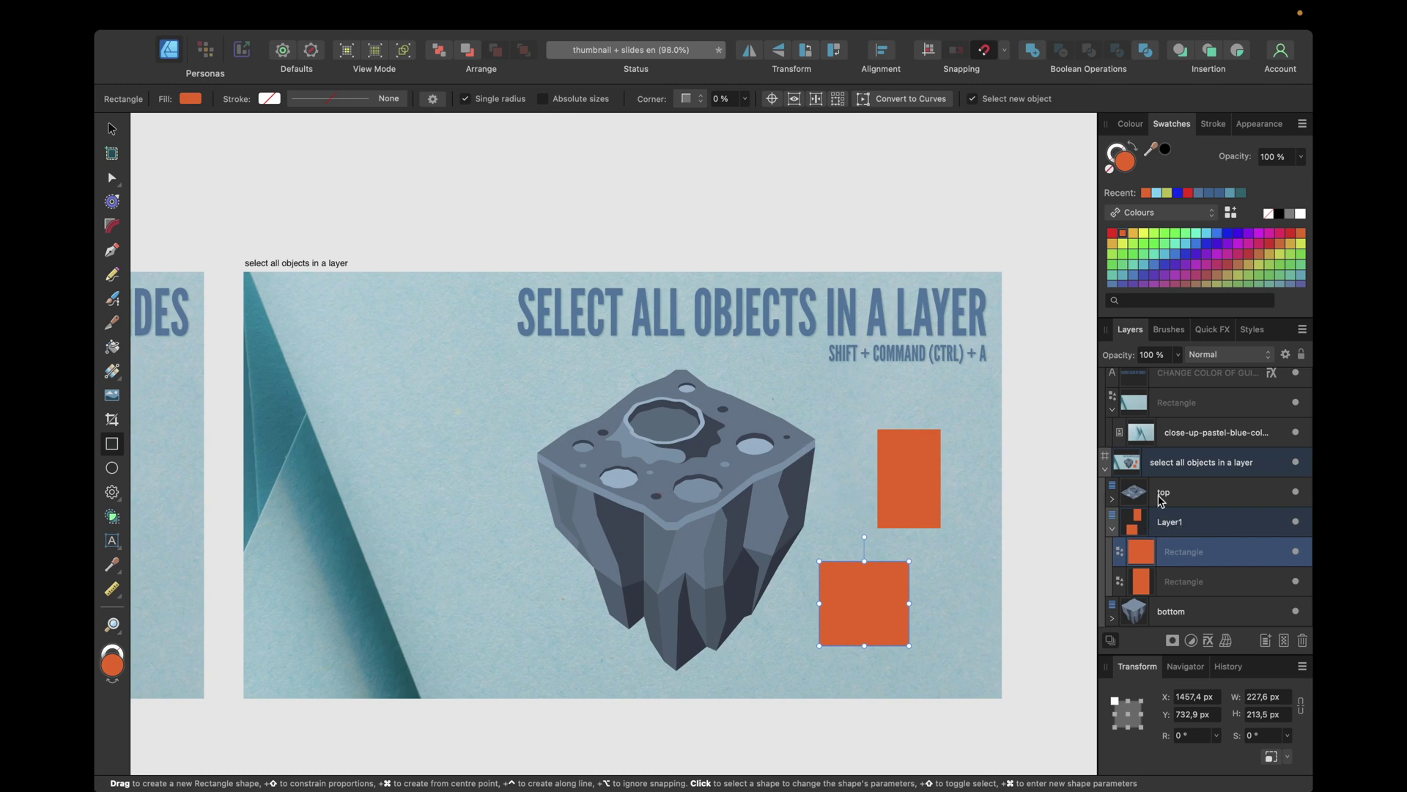
- Draw an orange rectangle about 331 × 320 px in the top layer beside the rock and move it into Layer1
{"action": "left_click", "coordinate": [1112, 528]}
{"action": "left_click", "coordinate": [1166, 499]}
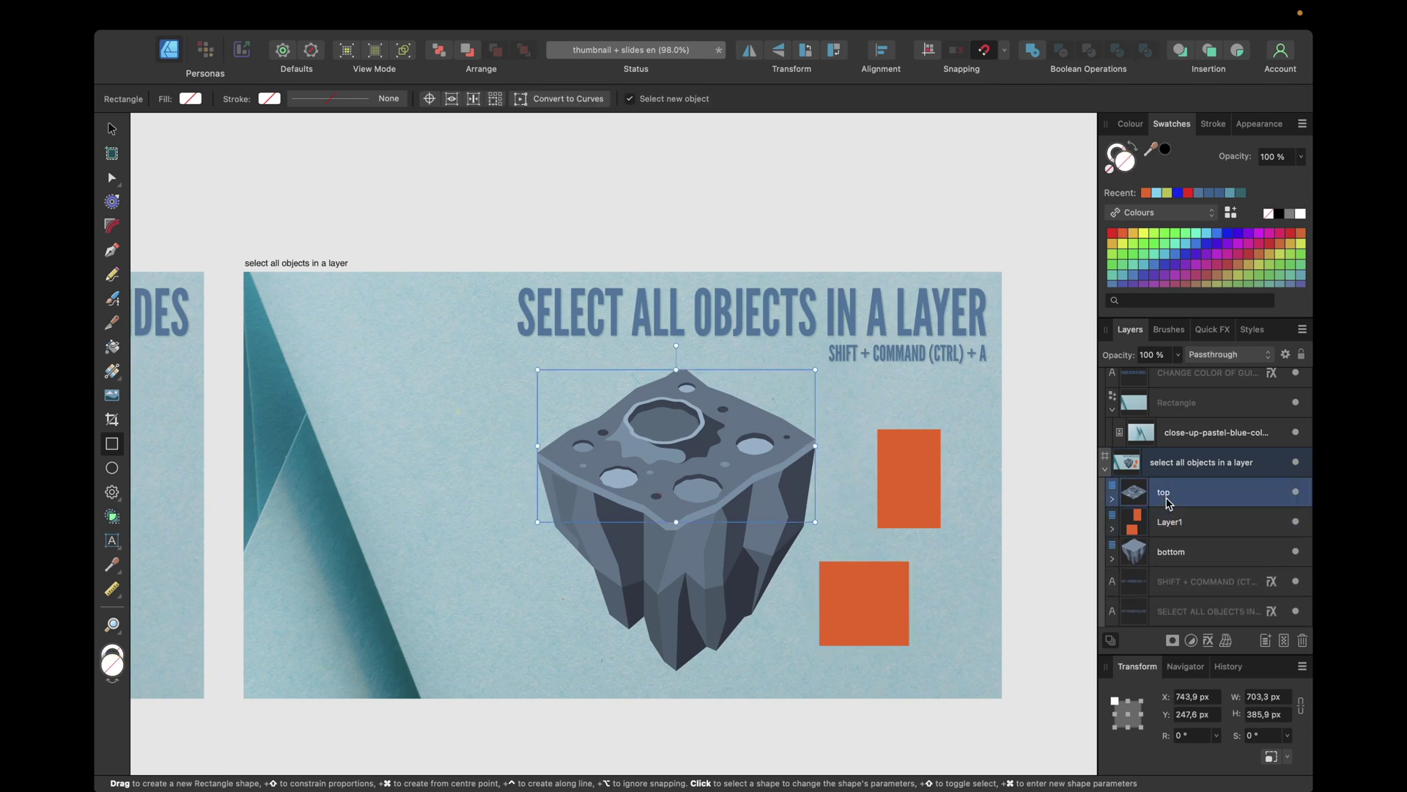
{"action": "left_click_drag", "start_coordinate": [417, 371], "coordinate": [548, 496]}
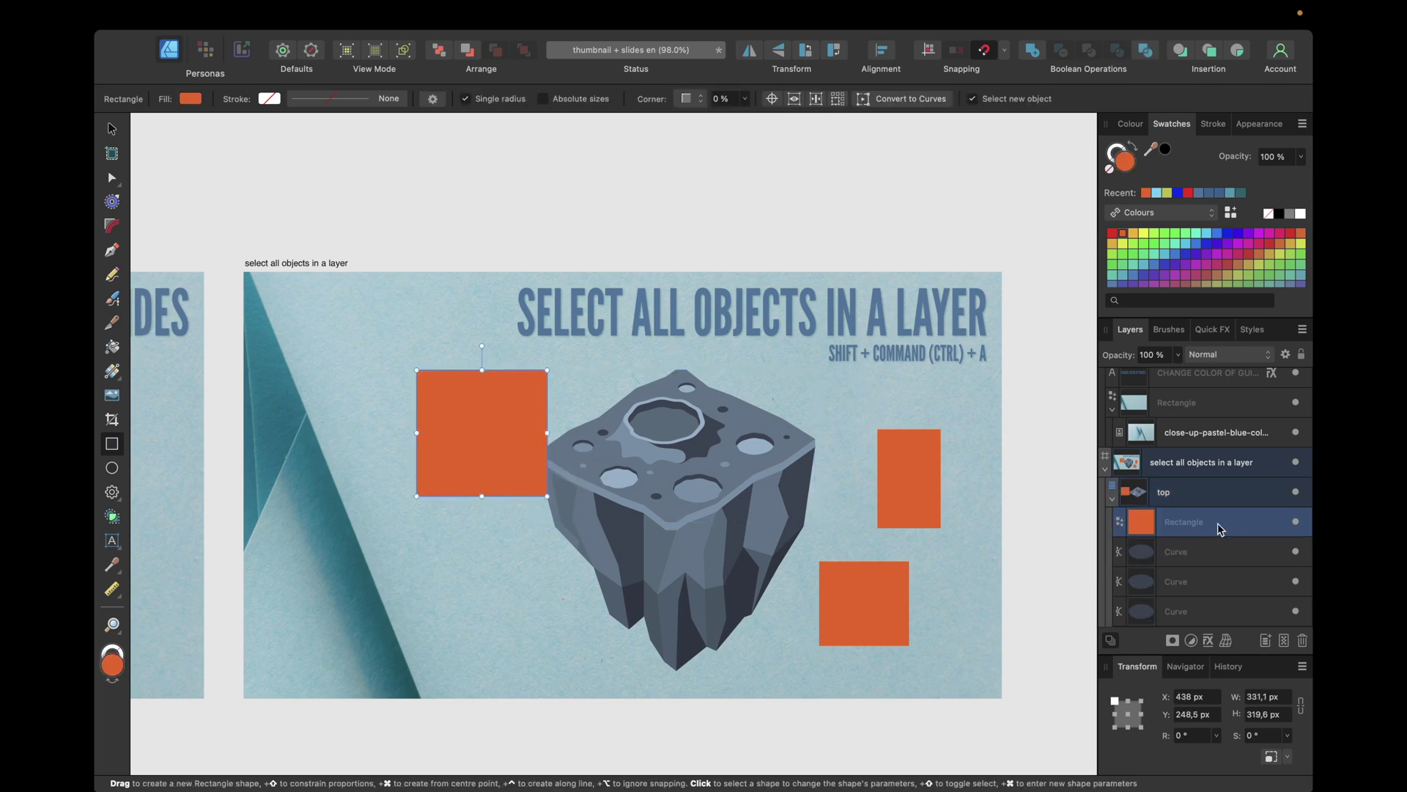
{"action": "mouse_move", "coordinate": [1181, 532]}
{"action": "left_mouse_down"}
{"action": "mouse_move", "coordinate": [1165, 465]}
{"action": "mouse_move", "coordinate": [1182, 555]}
{"action": "left_mouse_up"}
{"action": "left_click", "coordinate": [1112, 528]}
{"action": "left_click", "coordinate": [1110, 526]}
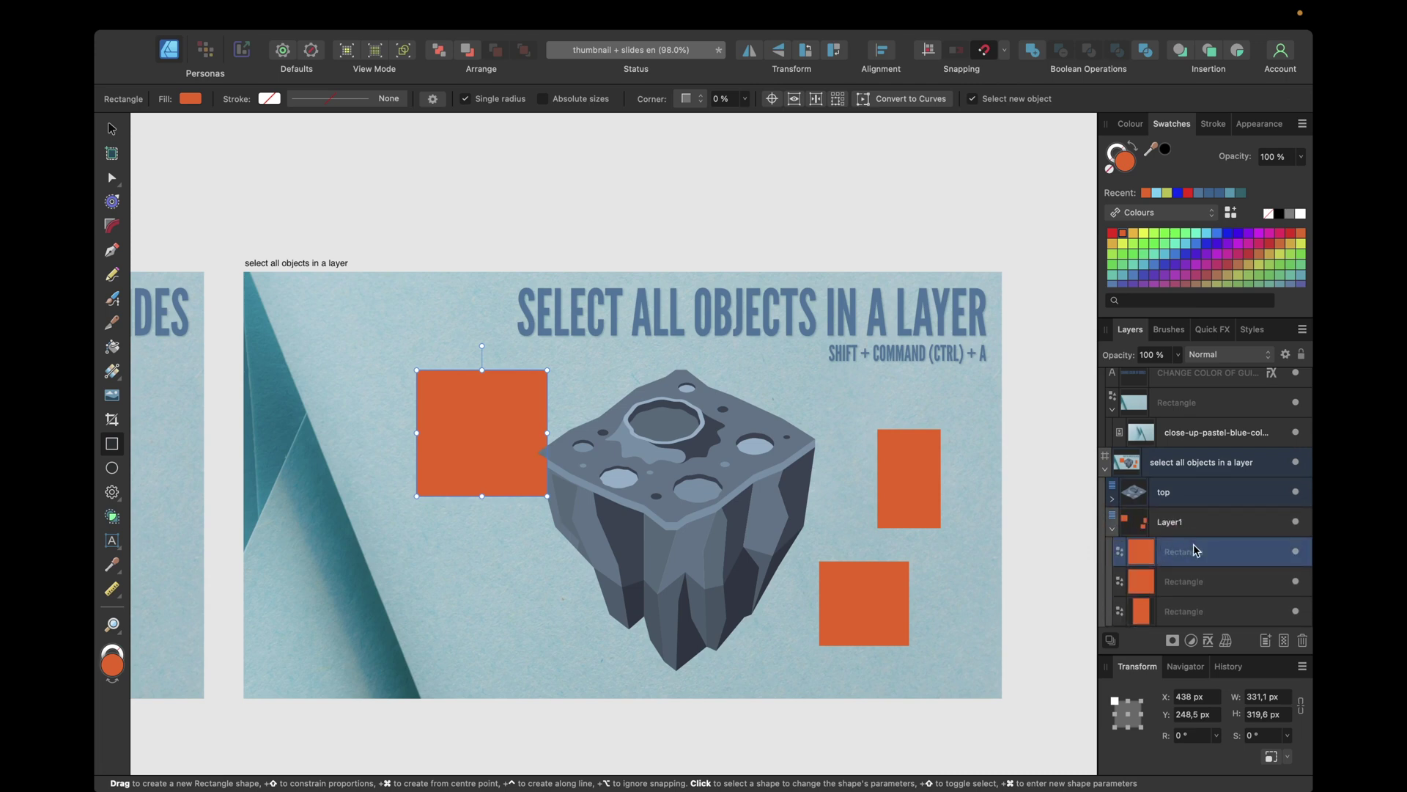
- Select Layer1 as a whole and then the artboard's background rectangle
{"action": "left_click", "coordinate": [1178, 526]}
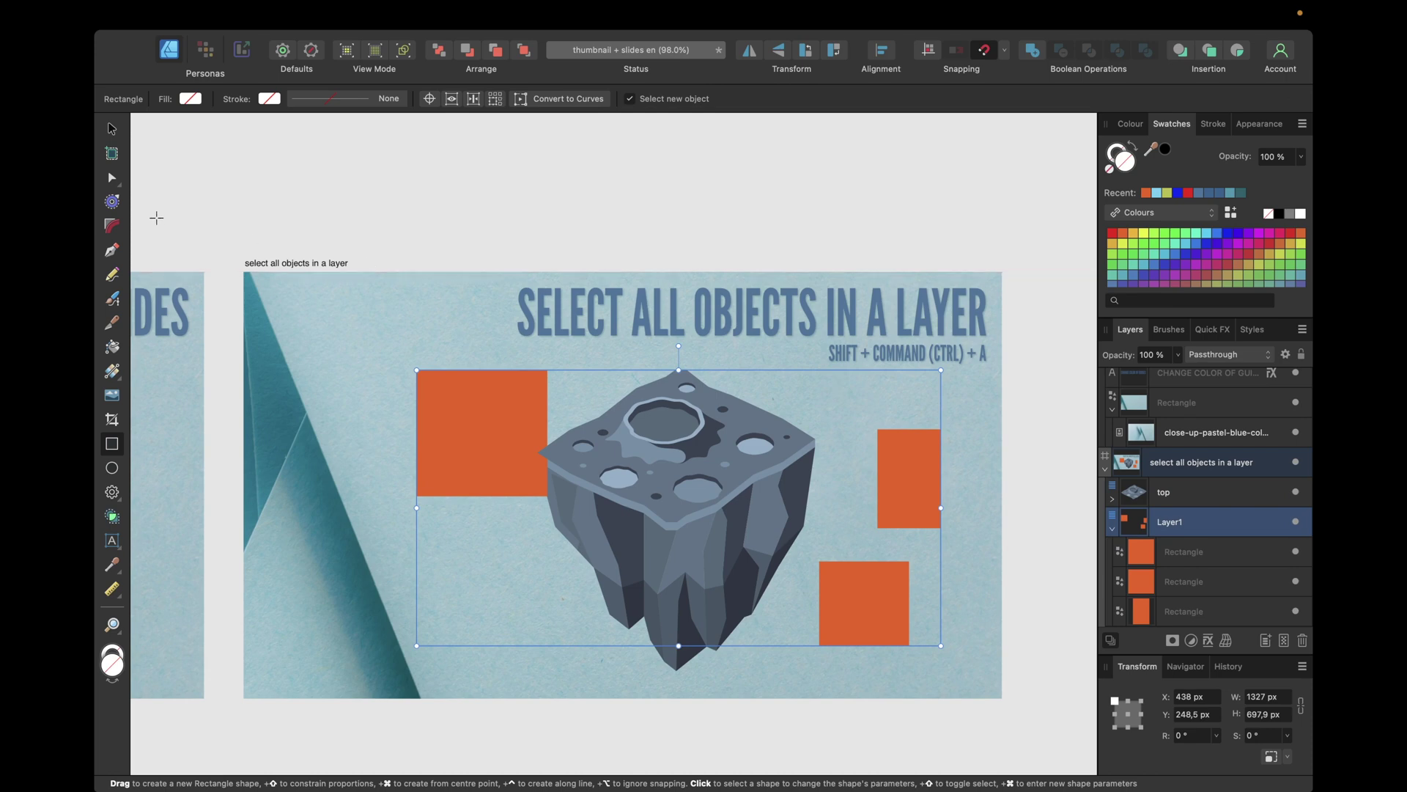
{"action": "left_click", "coordinate": [112, 129]}
{"action": "left_click", "coordinate": [368, 341]}
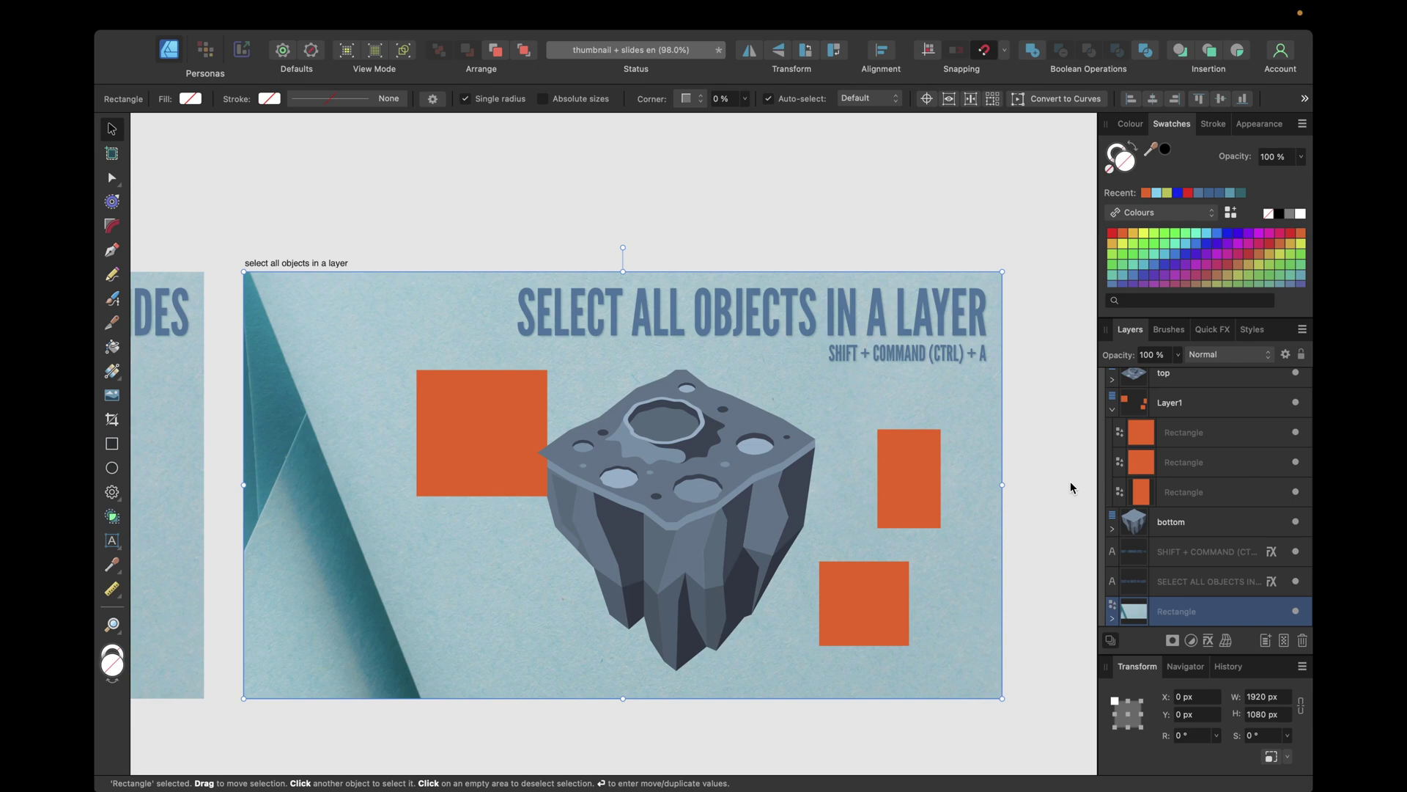
- Make the top layer the active one and draw an orange ellipse about 302 × 231 px in it, below the largest rectangle
{"action": "scroll", "coordinate": [1195, 491], "scroll_direction": "up", "scroll_amount": 3}
{"action": "left_click", "coordinate": [1171, 489]}
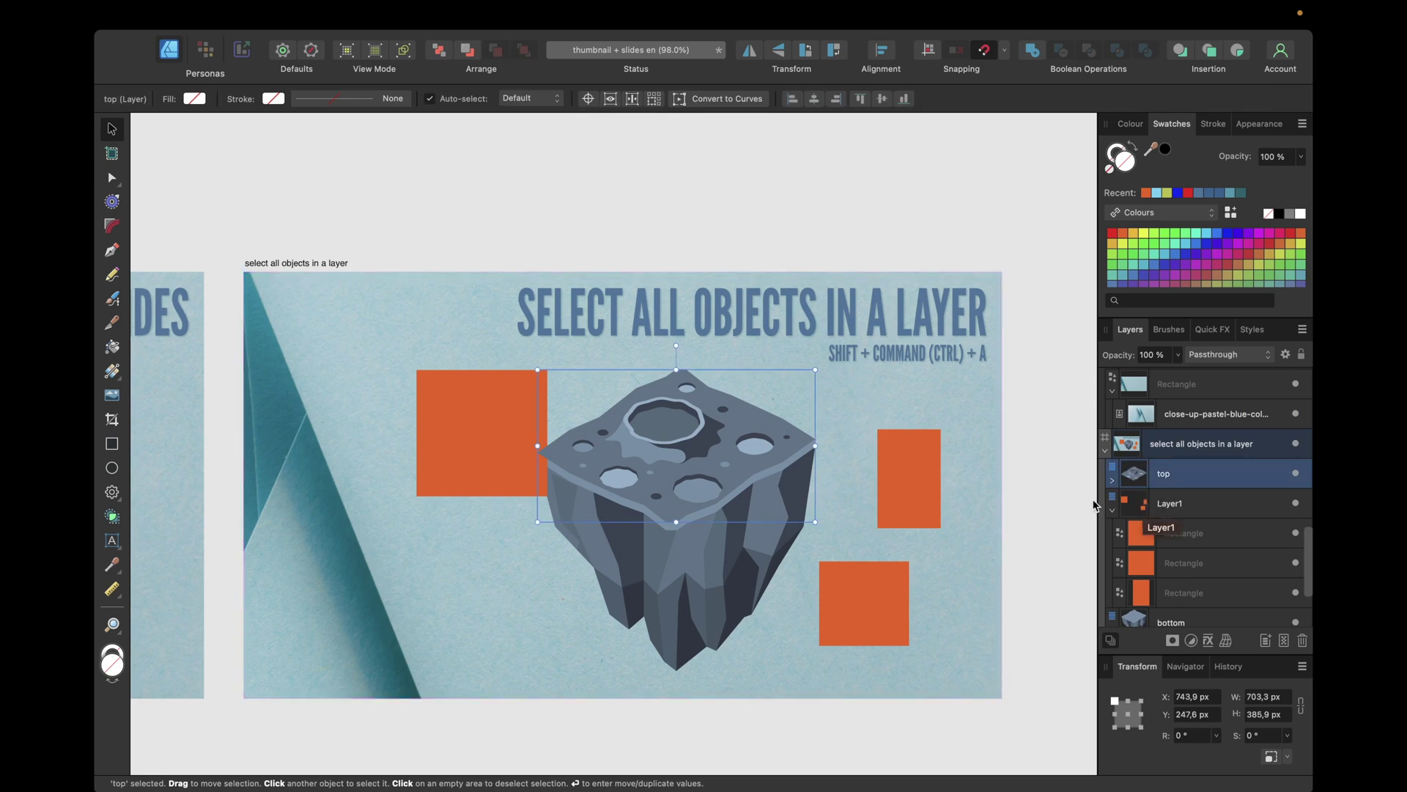
{"action": "left_click", "coordinate": [1037, 442]}
{"action": "left_click", "coordinate": [112, 468]}
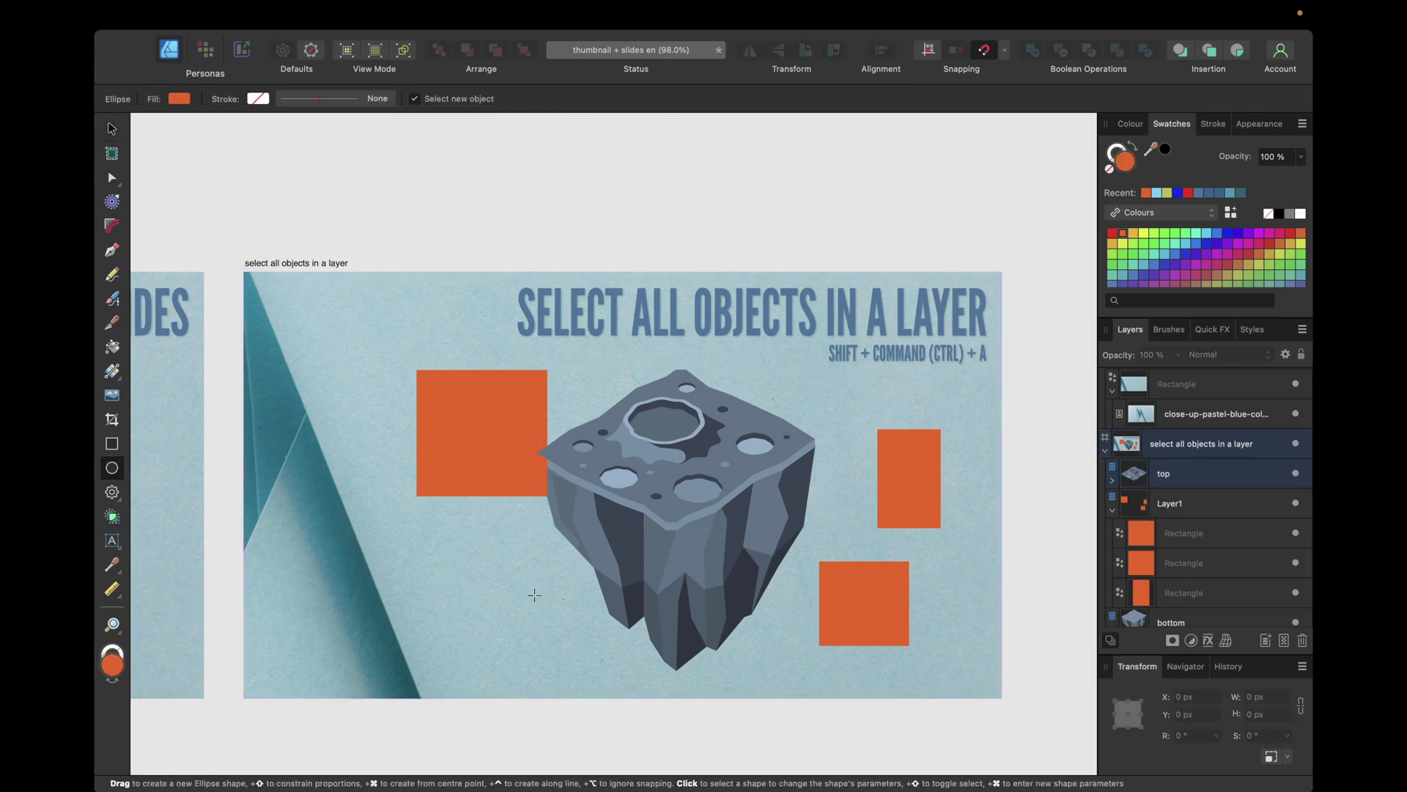
{"action": "left_click_drag", "start_coordinate": [416, 554], "coordinate": [536, 645]}
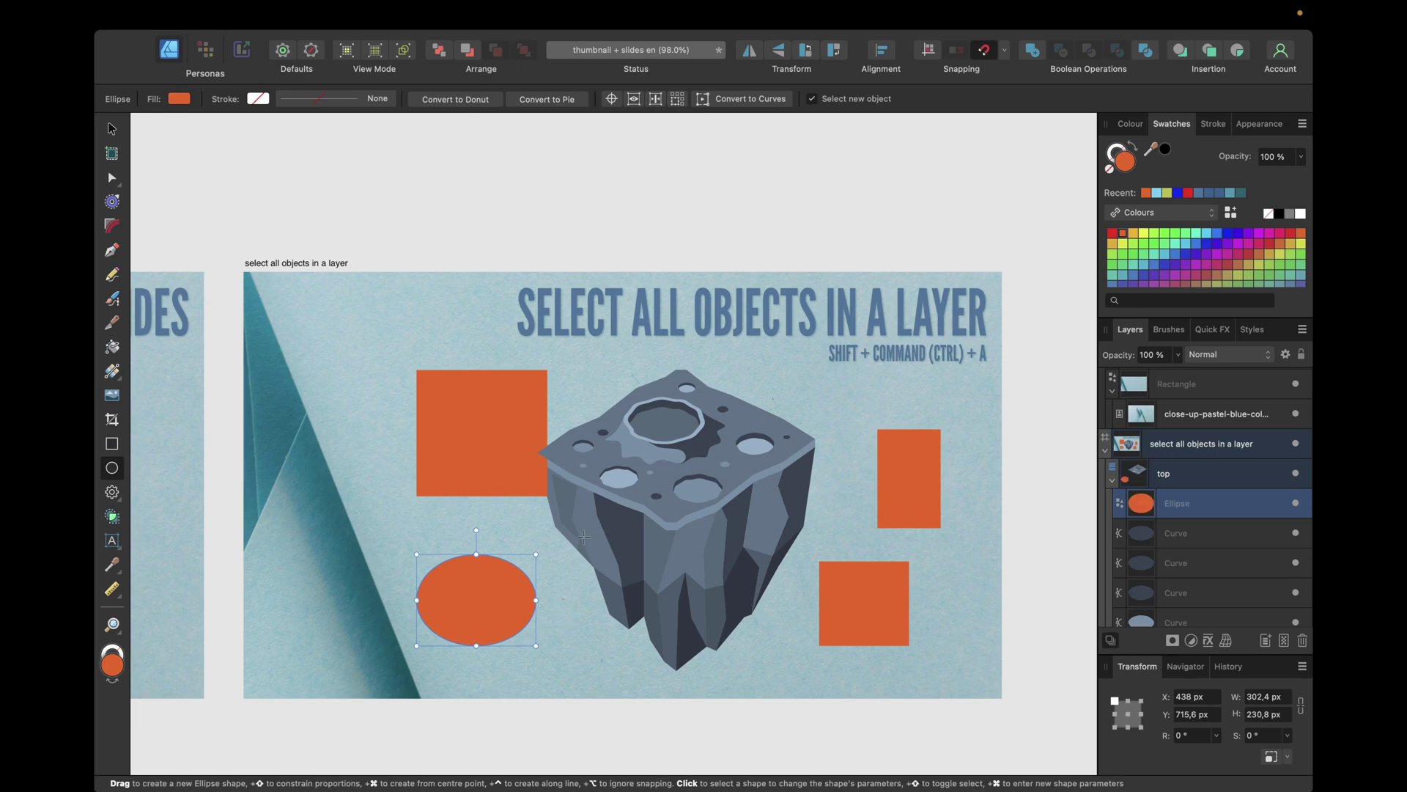
- Select all objects in the top layer together with the new ellipse, review the selection and deselect everything
{"action": "key", "text": "shift+super+a"}
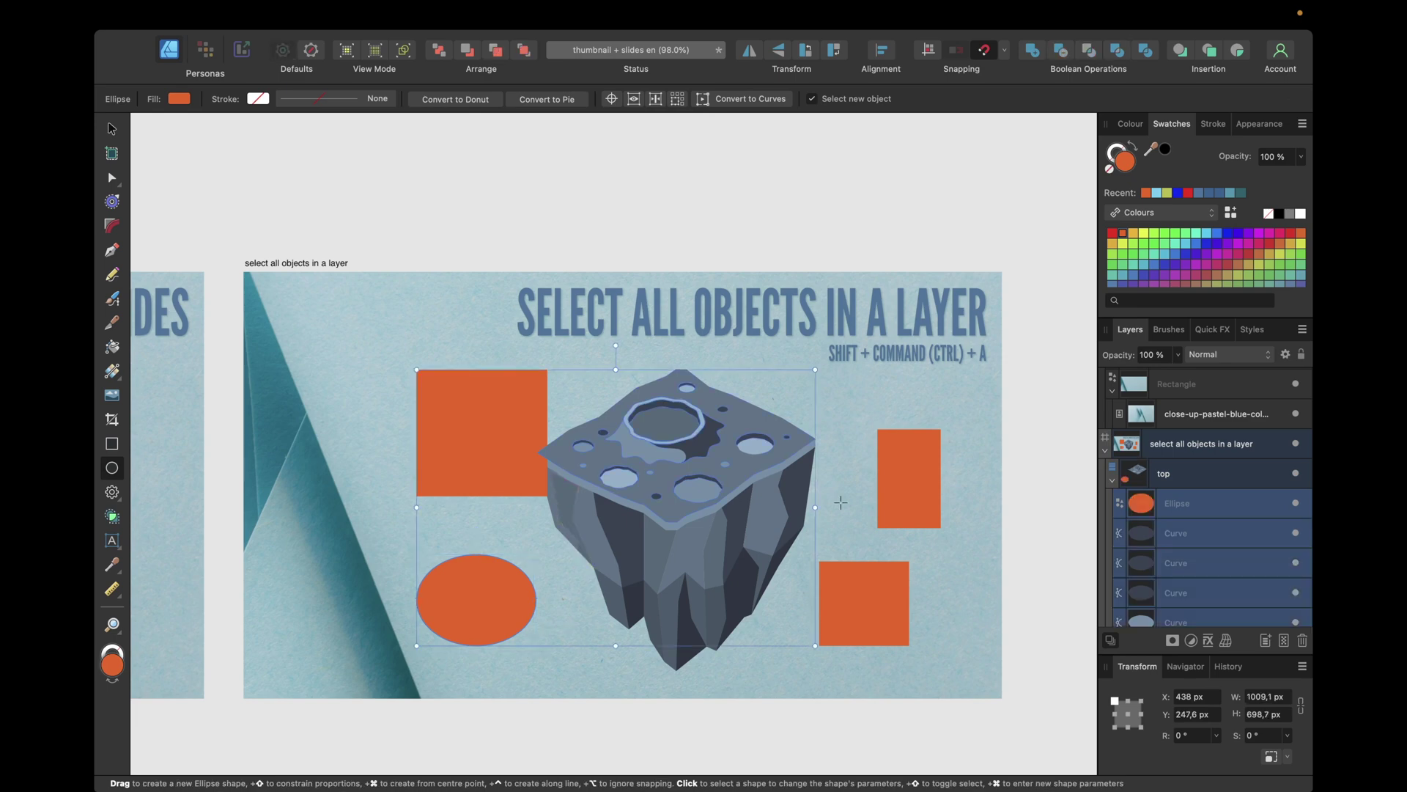
{"action": "scroll", "coordinate": [1213, 533], "scroll_direction": "down", "scroll_amount": 2}
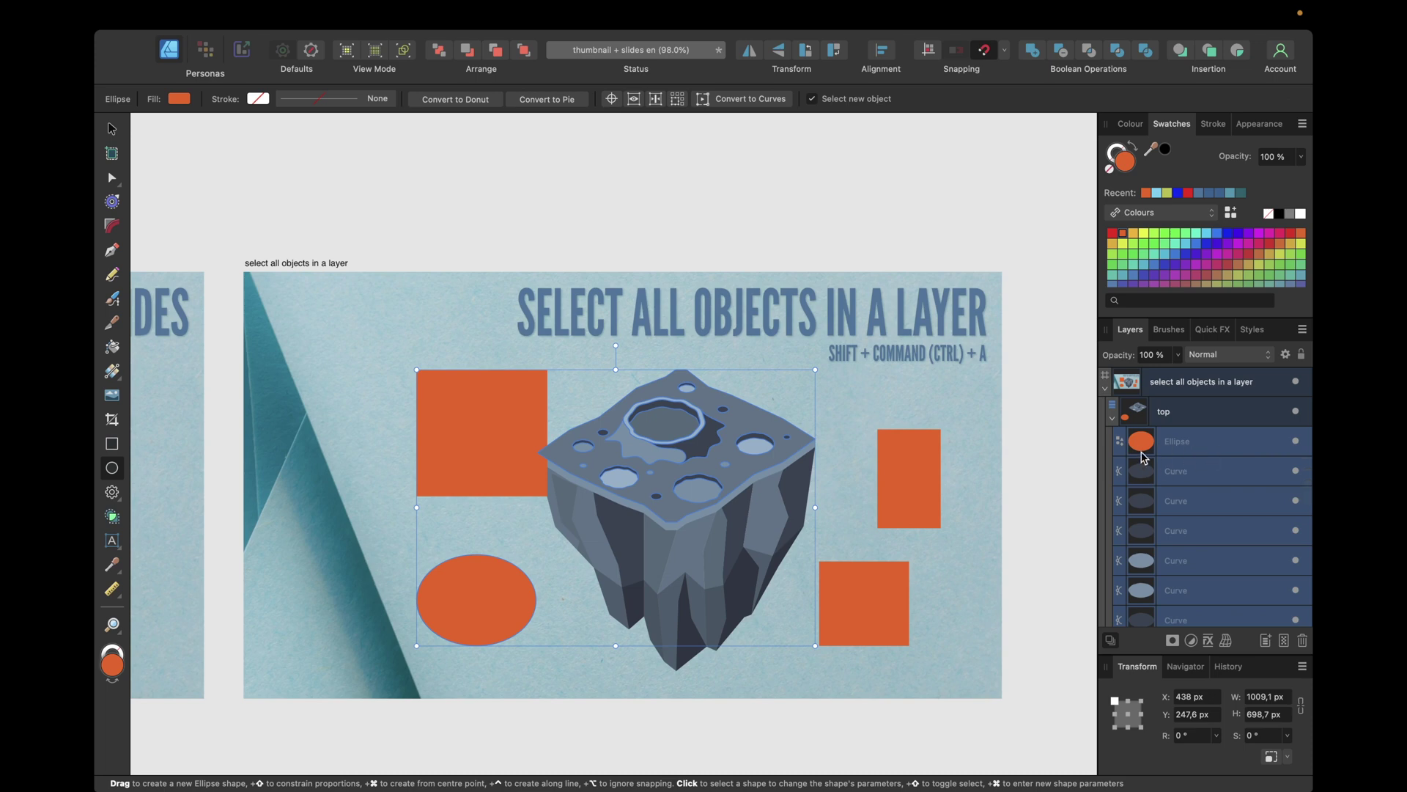
{"action": "left_click", "coordinate": [110, 129]}
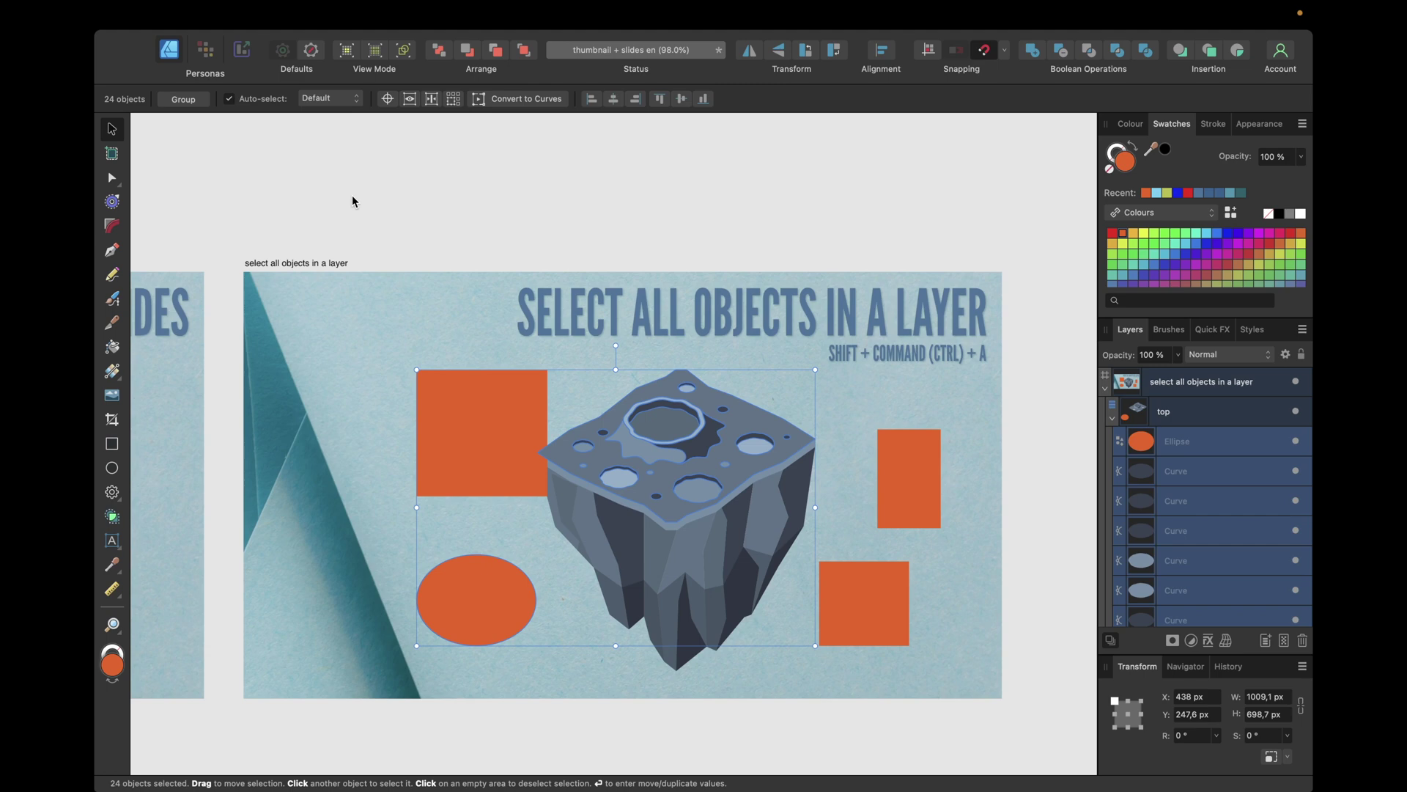
{"action": "left_click", "coordinate": [1042, 383]}
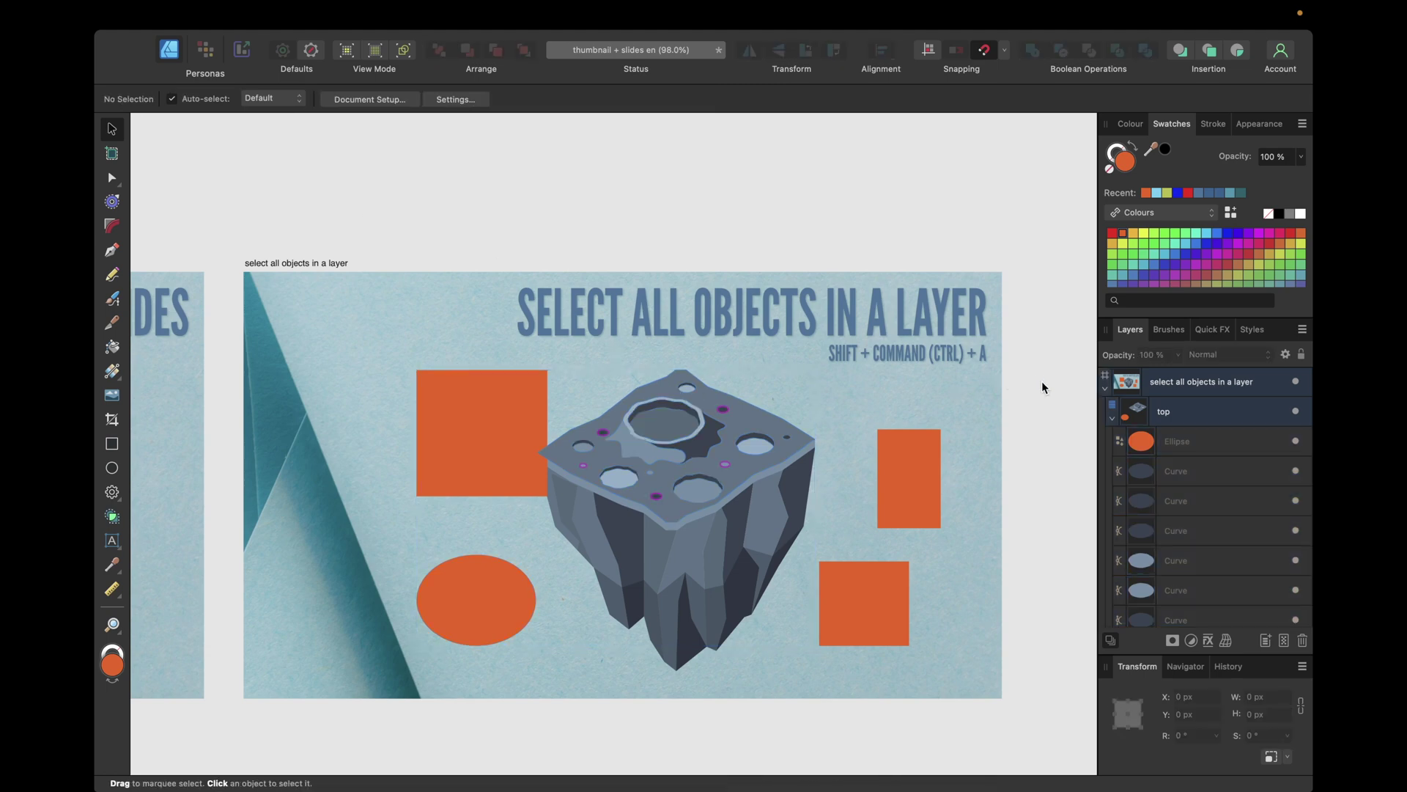